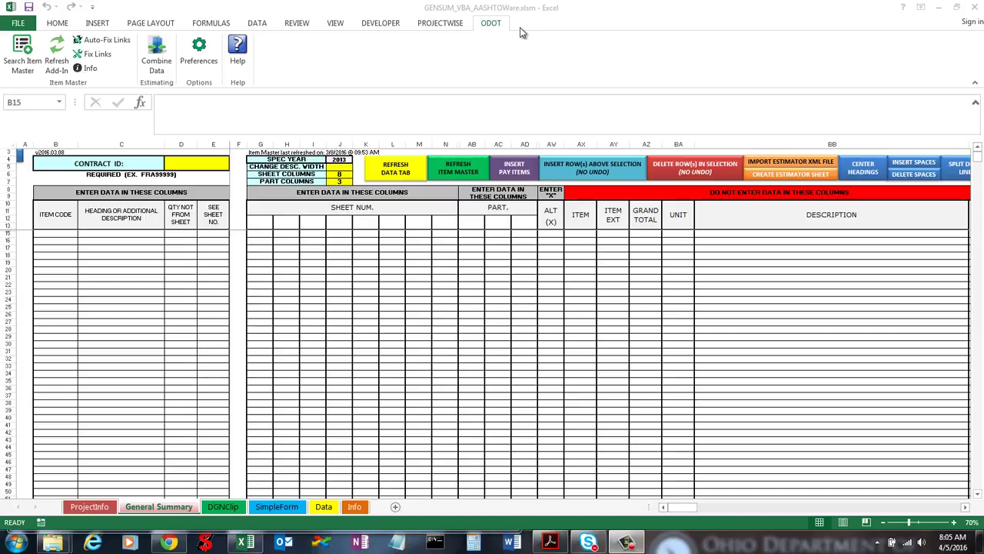
Open SubSummary_Full_Pavement.xlsx from the Standard_Excel_Summaries folder of the ODOTcadd GenSum standards.
{"action": "left_click", "coordinate": [494, 24]}
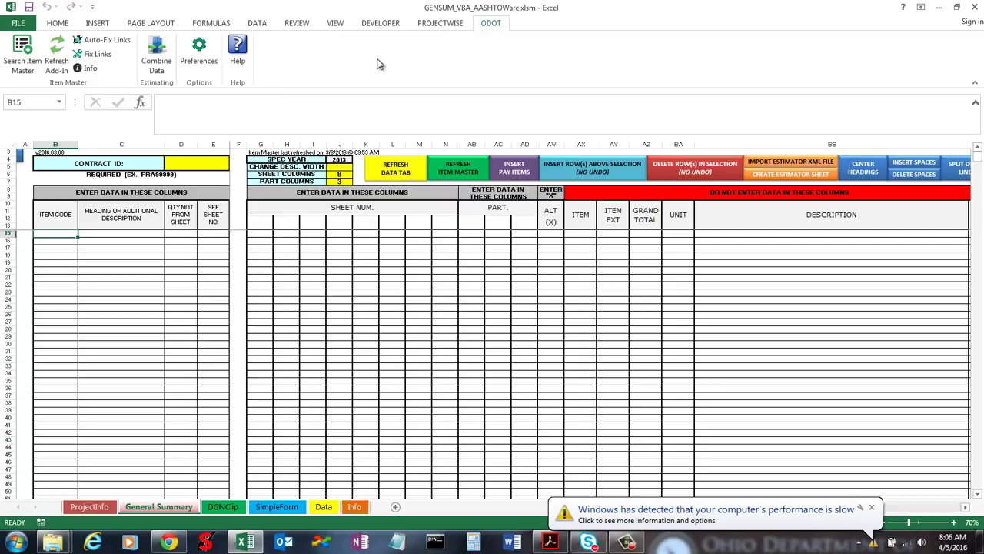
{"action": "left_click", "coordinate": [61, 543]}
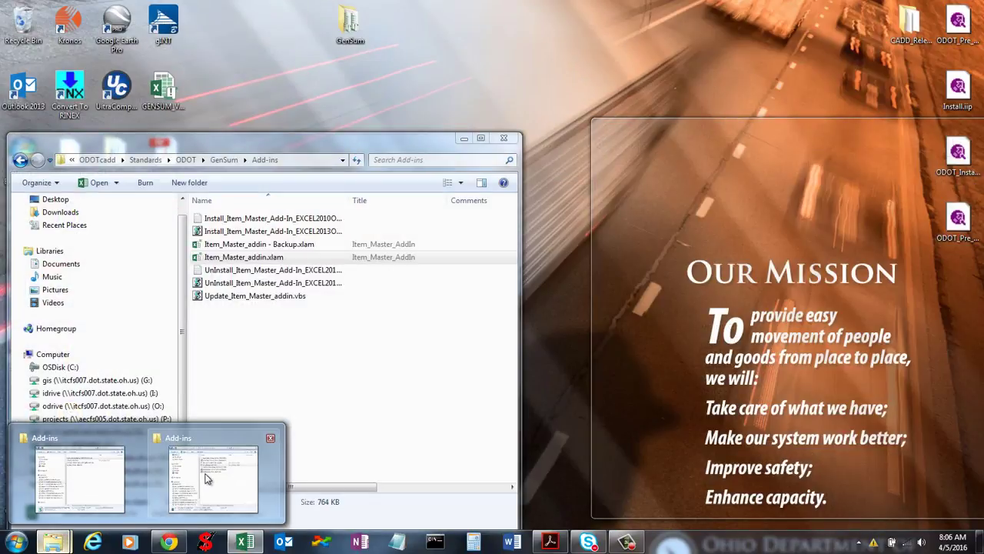
{"action": "left_click", "coordinate": [204, 471]}
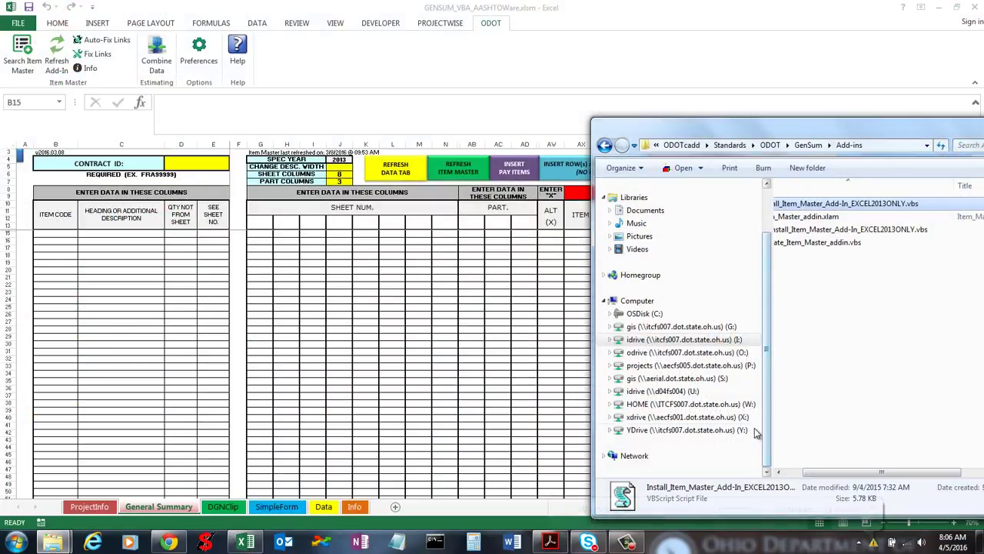
{"action": "left_click", "coordinate": [811, 146]}
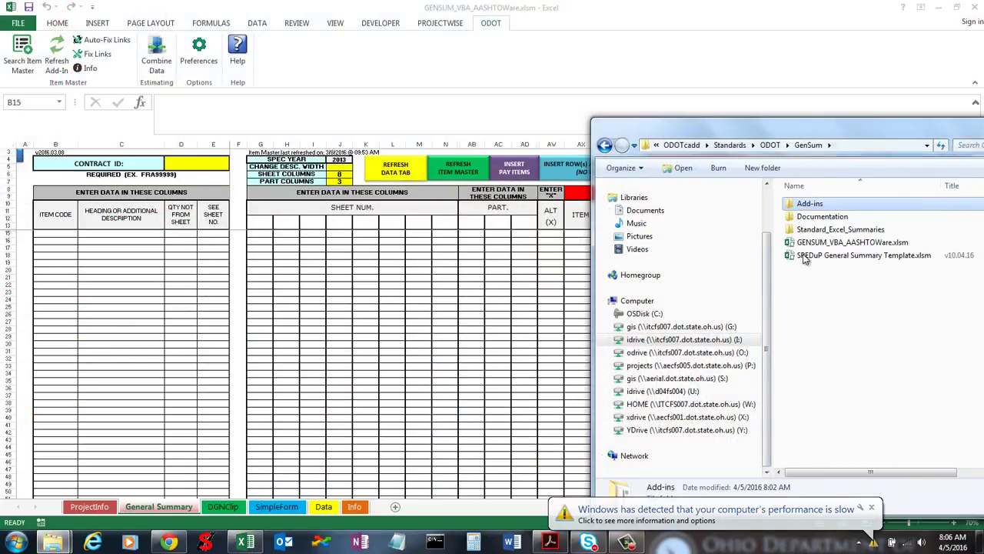
{"action": "left_click_drag", "start_coordinate": [815, 124], "coordinate": [747, 119]}
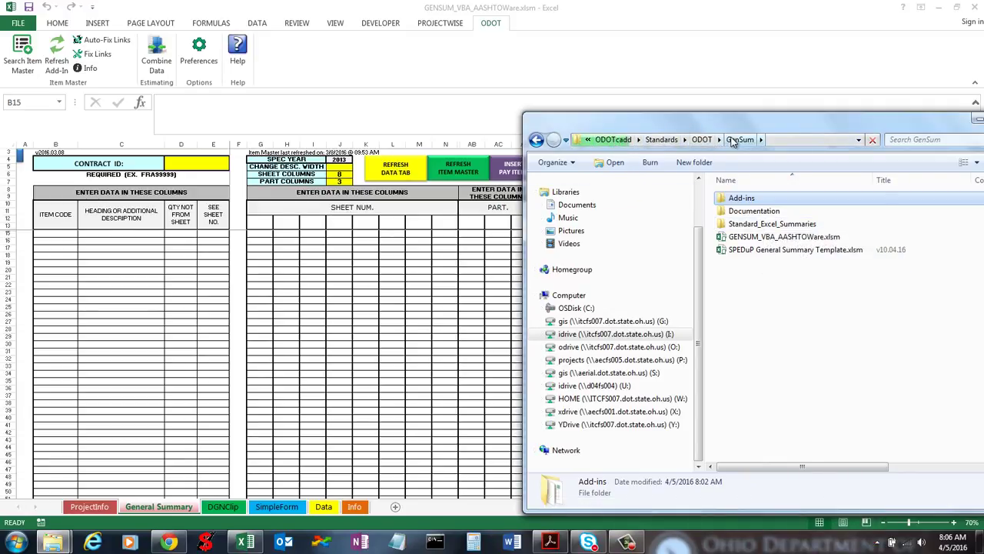
{"action": "double_click", "coordinate": [743, 225]}
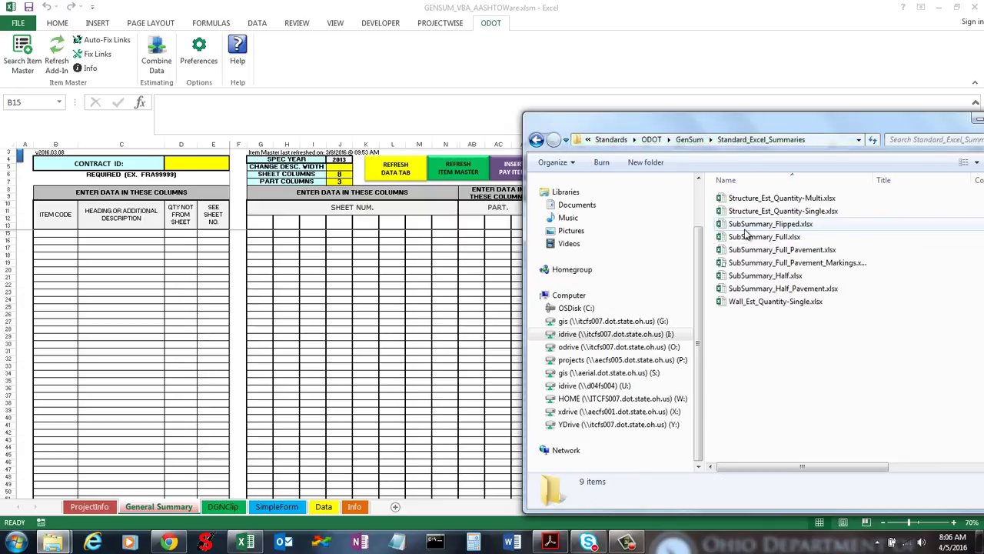
{"action": "double_click", "coordinate": [792, 249]}
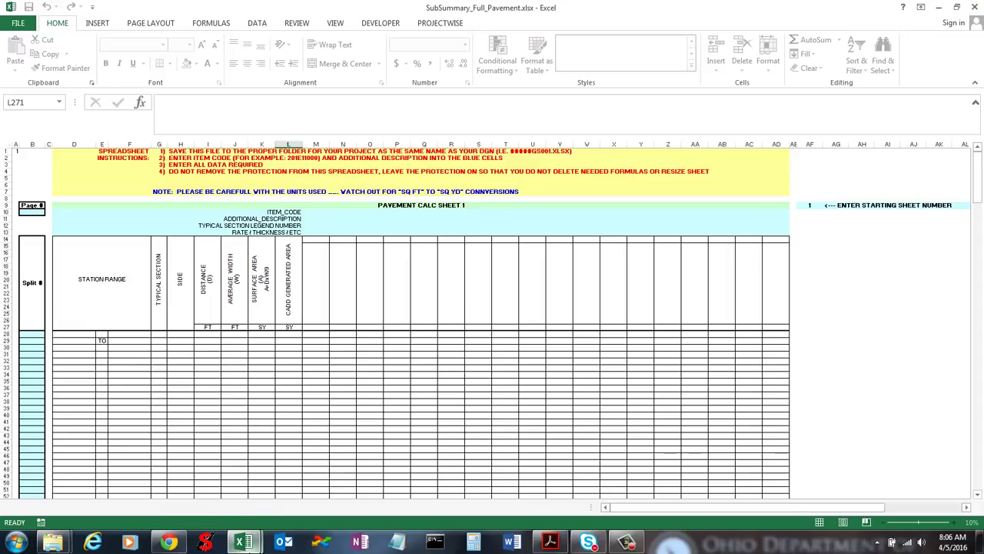
Return to the GENSUM_VBA_AASHTOWare workbook and show the contents of the GenSum Add-ins folder over it.
{"action": "left_click", "coordinate": [243, 543]}
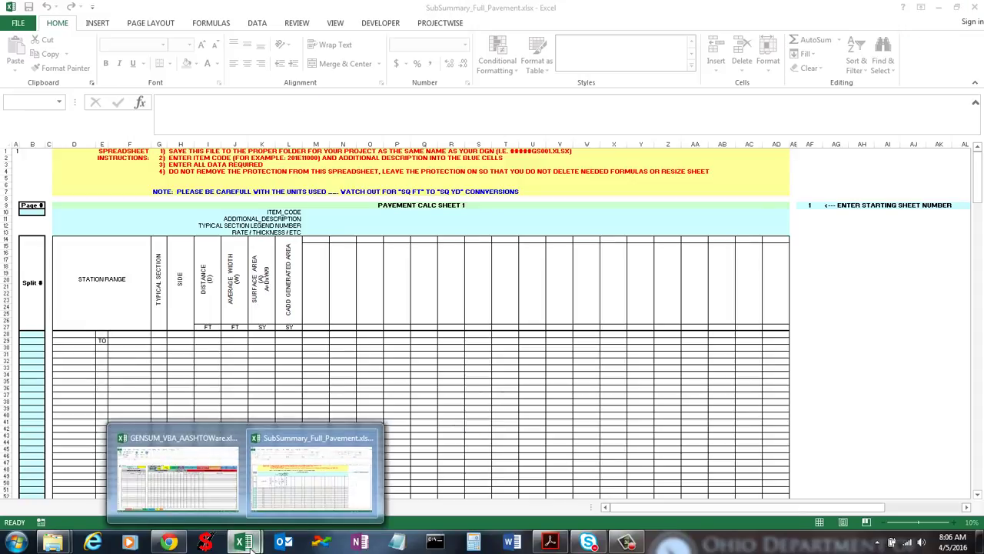
{"action": "left_click", "coordinate": [212, 500]}
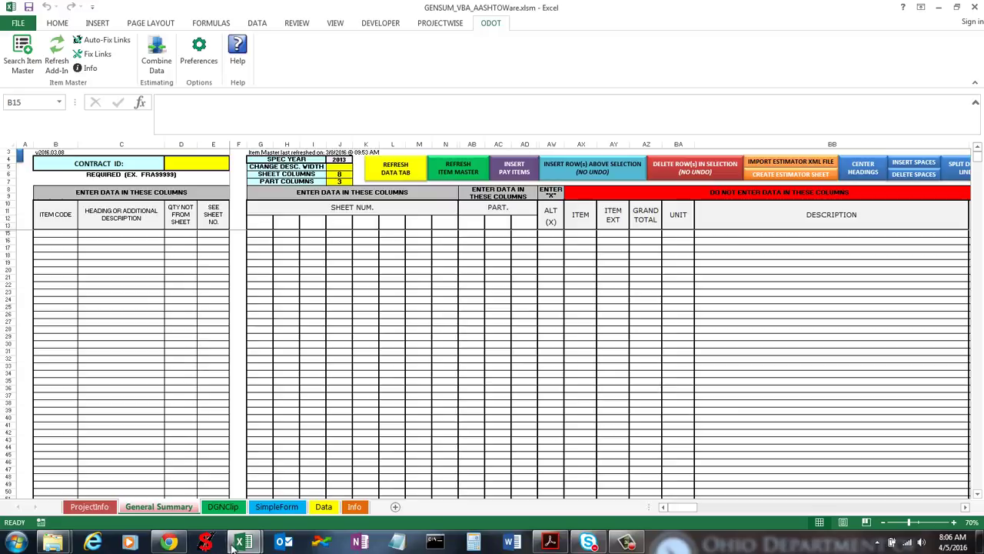
{"action": "left_click", "coordinate": [52, 543]}
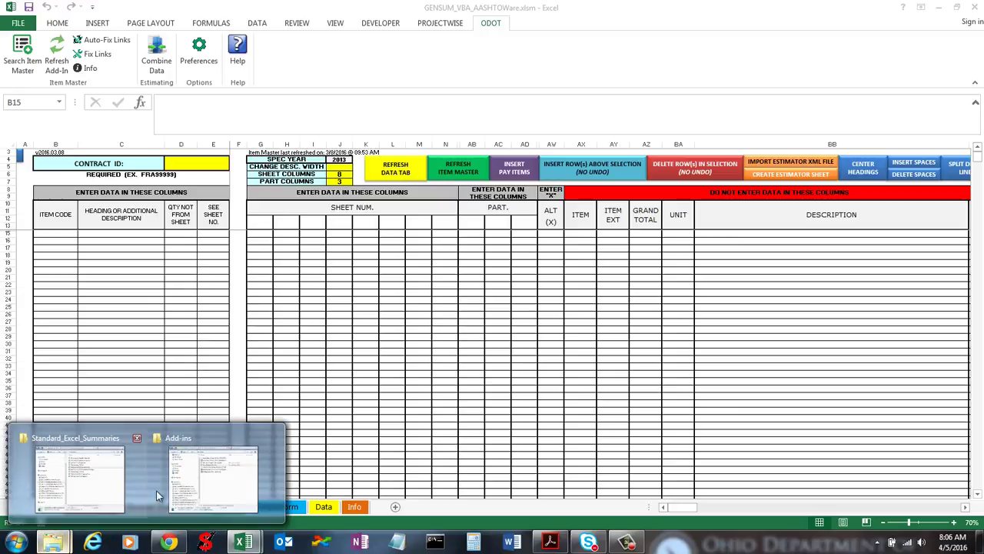
{"action": "left_click", "coordinate": [231, 492]}
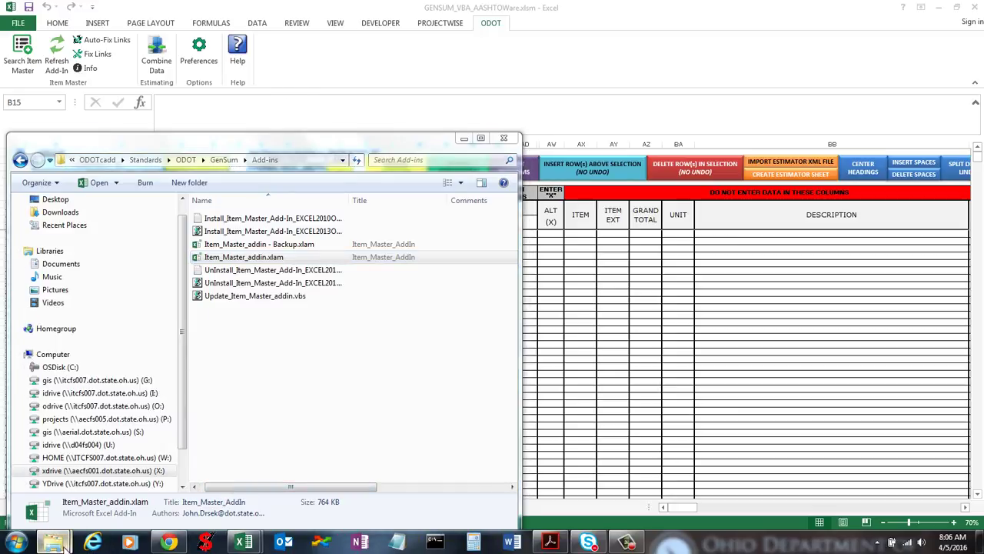
{"action": "left_click", "coordinate": [53, 543]}
{"action": "left_click", "coordinate": [85, 492]}
{"action": "left_click", "coordinate": [463, 138]}
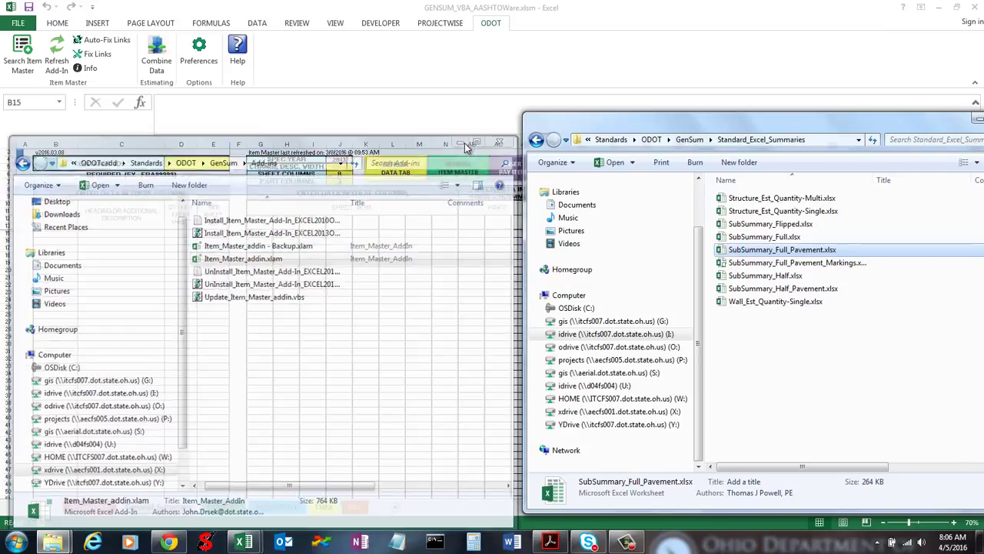
{"action": "left_click", "coordinate": [688, 140]}
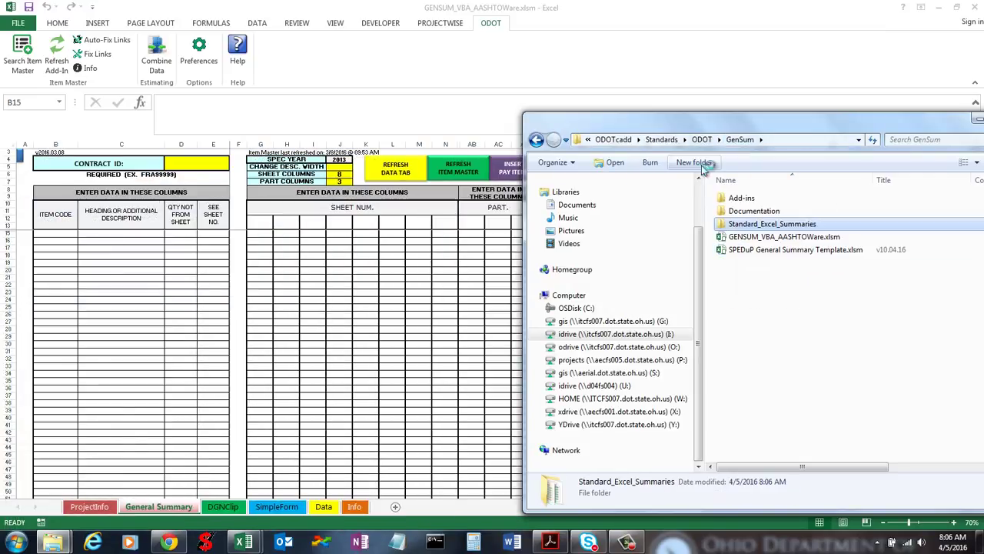
{"action": "double_click", "coordinate": [754, 198]}
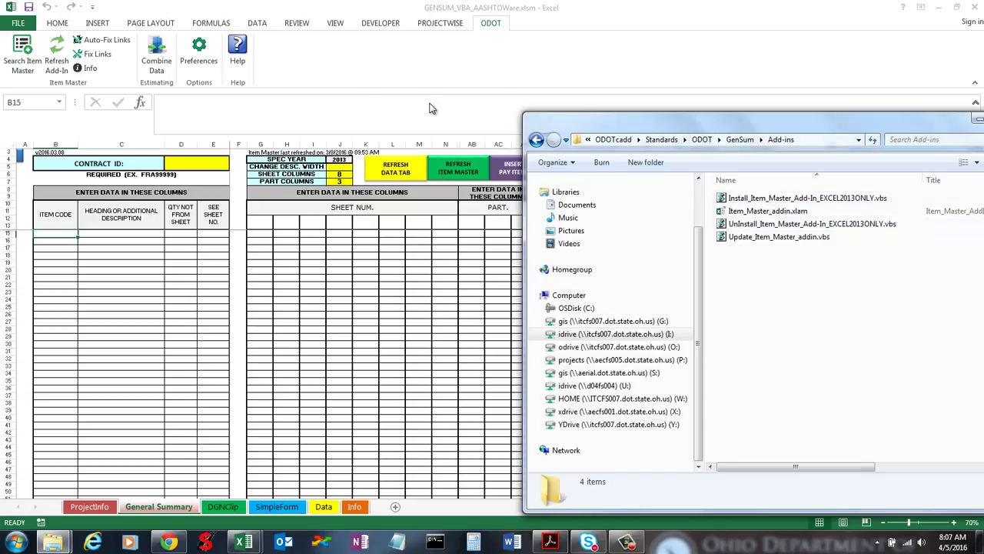
Open the ODOT add-in's help document and view its description and the Manual Installation section.
{"action": "left_click", "coordinate": [459, 86]}
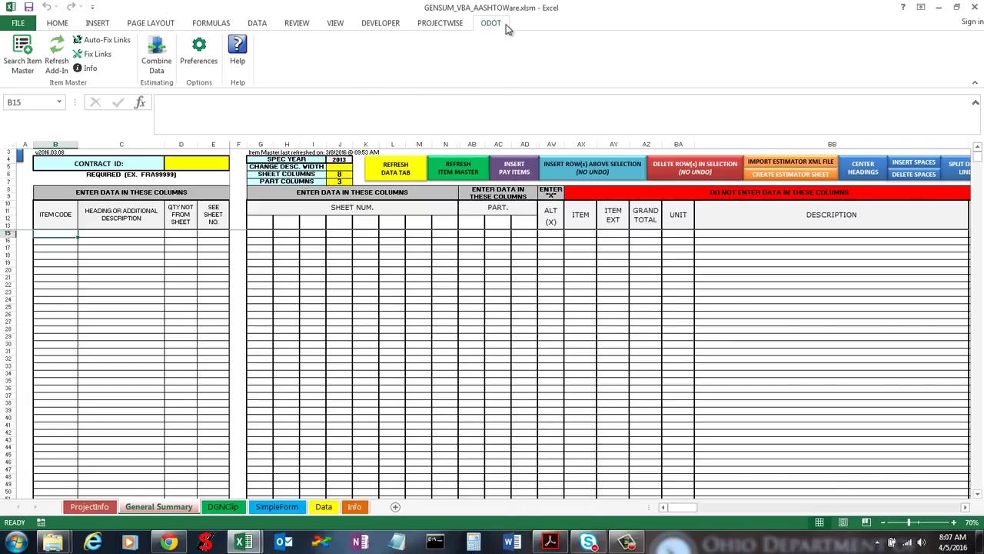
{"action": "left_click", "coordinate": [239, 56]}
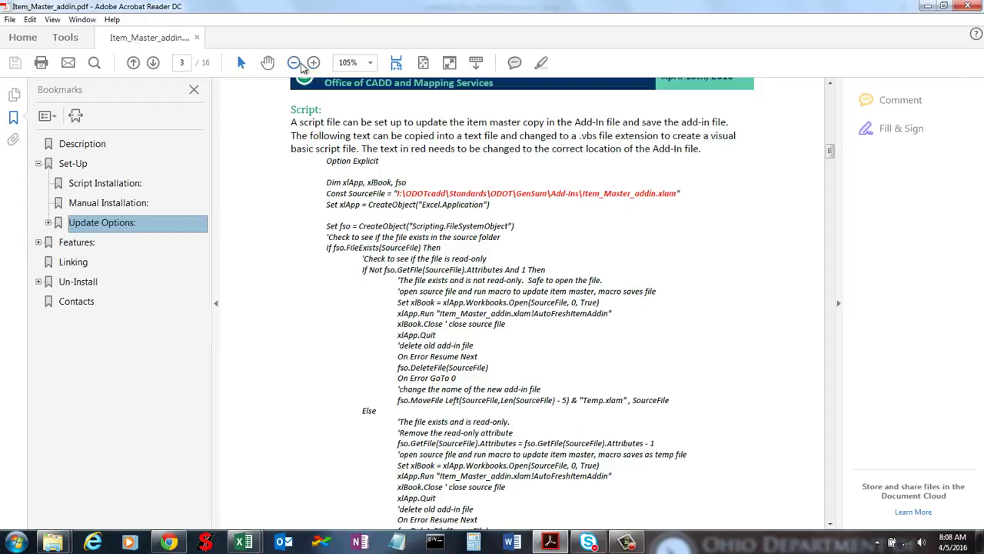
{"action": "scroll", "coordinate": [378, 274], "scroll_direction": "up", "scroll_amount": 3}
{"action": "scroll", "coordinate": [377, 273], "scroll_direction": "up", "scroll_amount": 10}
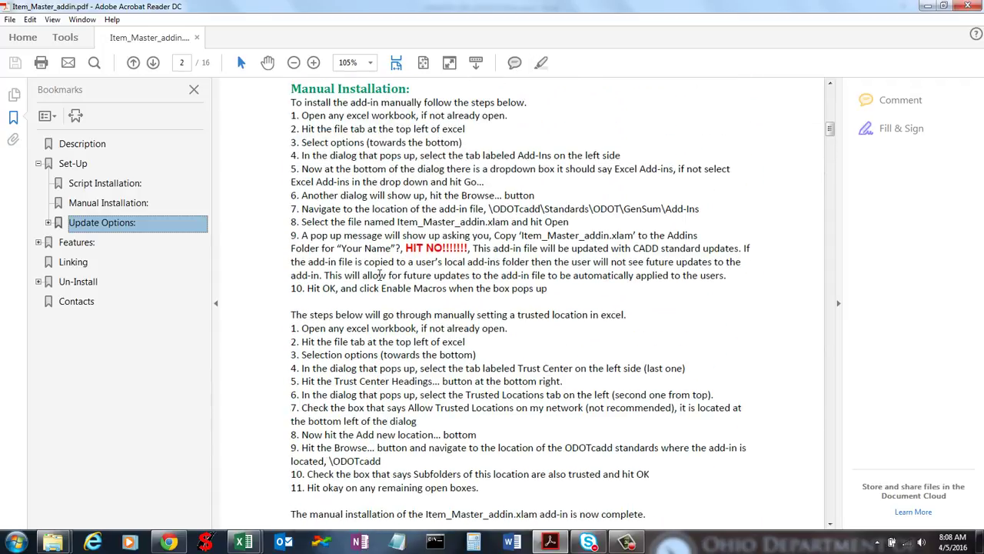
{"action": "scroll", "coordinate": [379, 275], "scroll_direction": "up", "scroll_amount": 15}
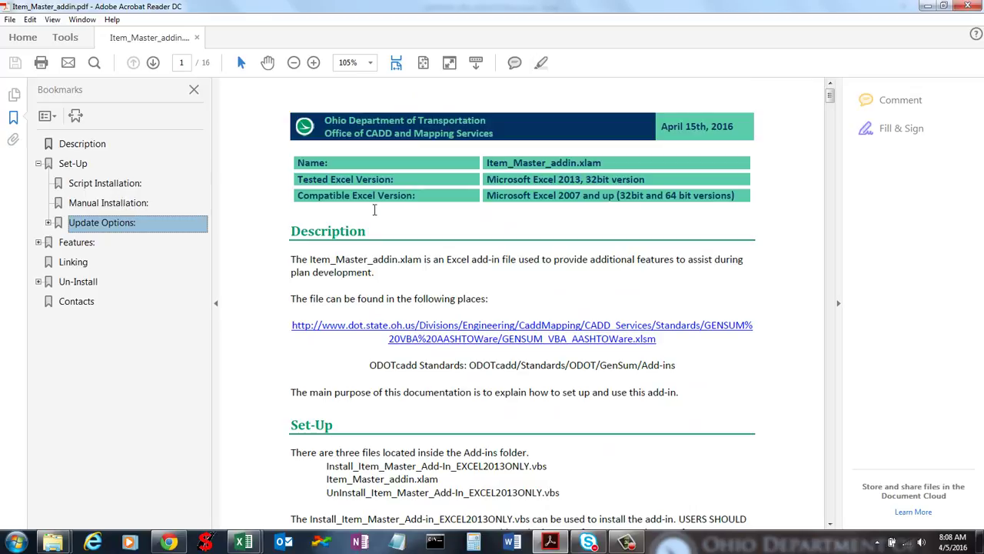
{"action": "left_click", "coordinate": [105, 188]}
{"action": "left_click", "coordinate": [105, 203]}
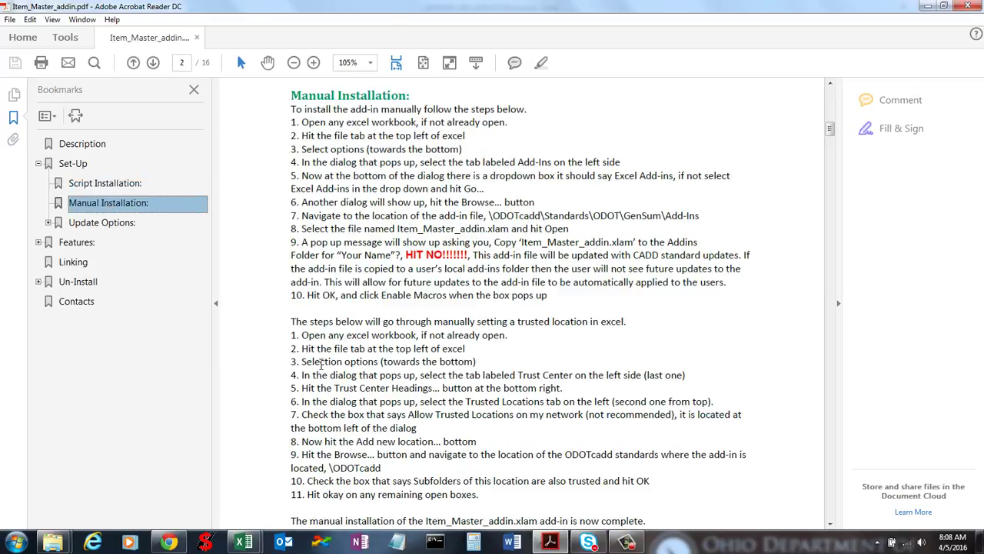
Show the GenSum Documentation folder that holds Item_Master_addin.pdf, then minimise it and the help document.
{"action": "mouse_move", "coordinate": [54, 540]}
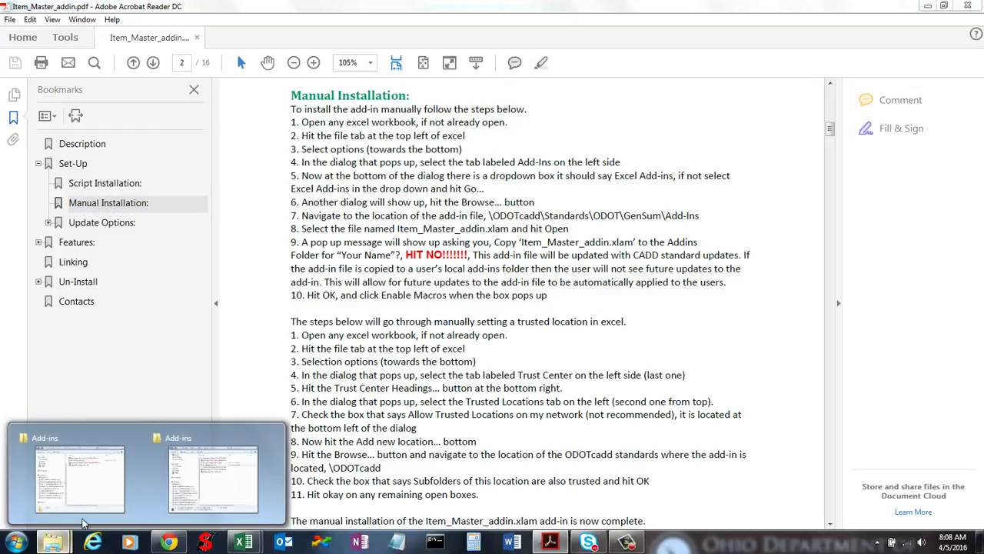
{"action": "left_click", "coordinate": [182, 489]}
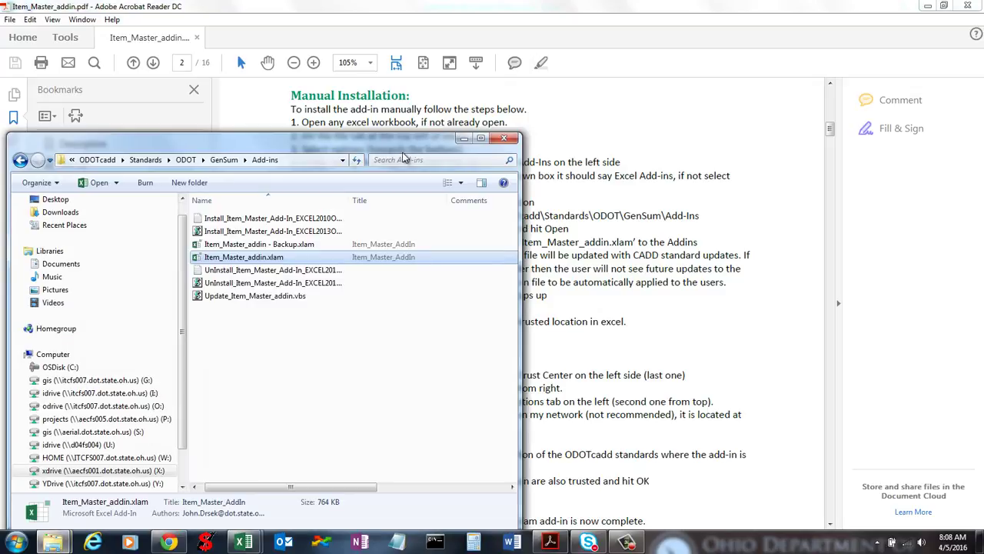
{"action": "left_click_drag", "start_coordinate": [398, 154], "coordinate": [657, 132]}
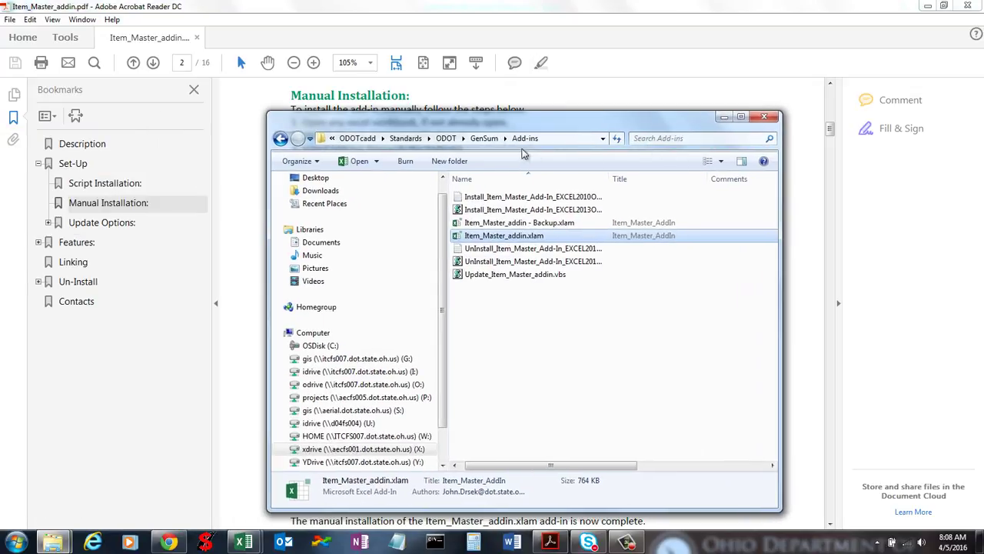
{"action": "left_click", "coordinate": [477, 140]}
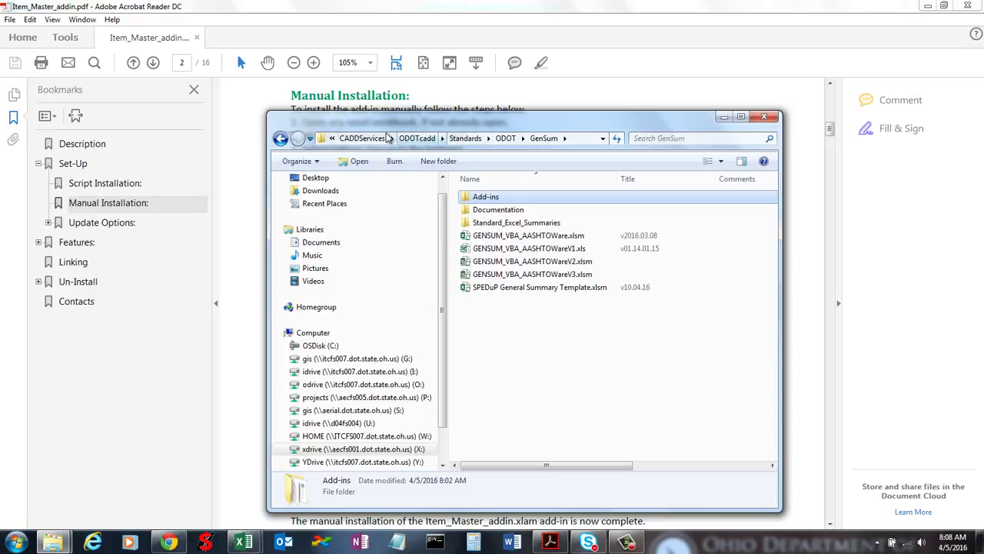
{"action": "double_click", "coordinate": [520, 215]}
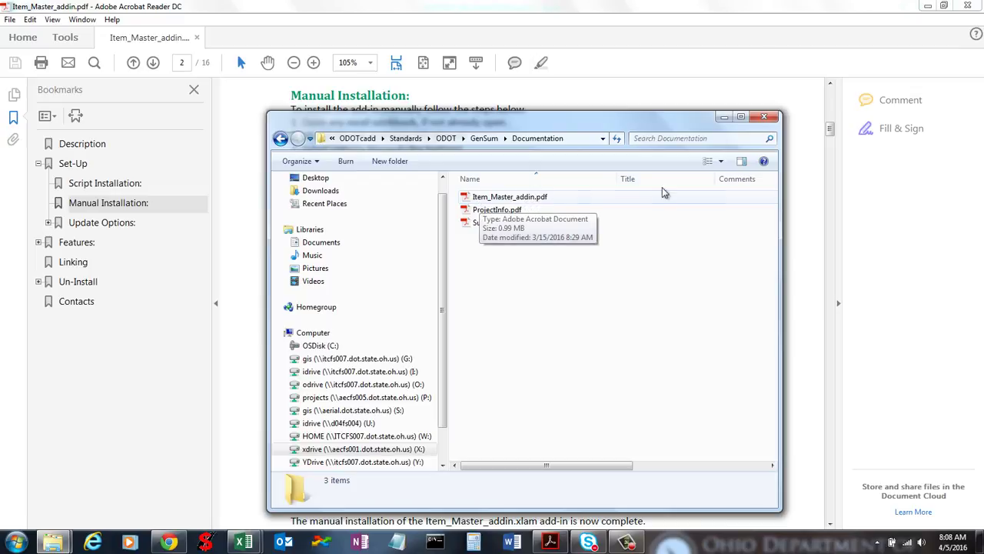
{"action": "left_click", "coordinate": [723, 119]}
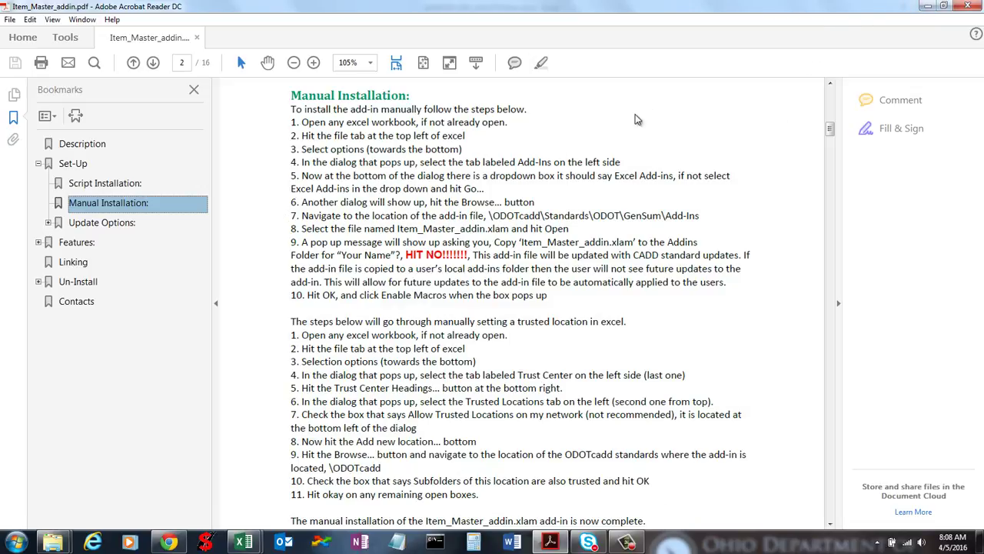
{"action": "left_click", "coordinate": [925, 7]}
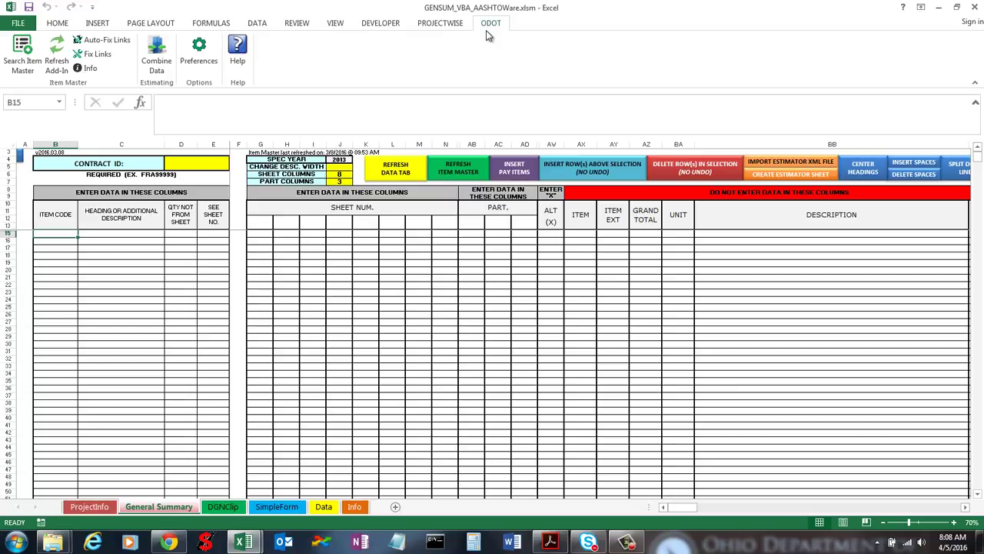
Examine cells in the General Summary entry area and the formulas in the Grand Total and Unit columns.
{"action": "left_click", "coordinate": [448, 315]}
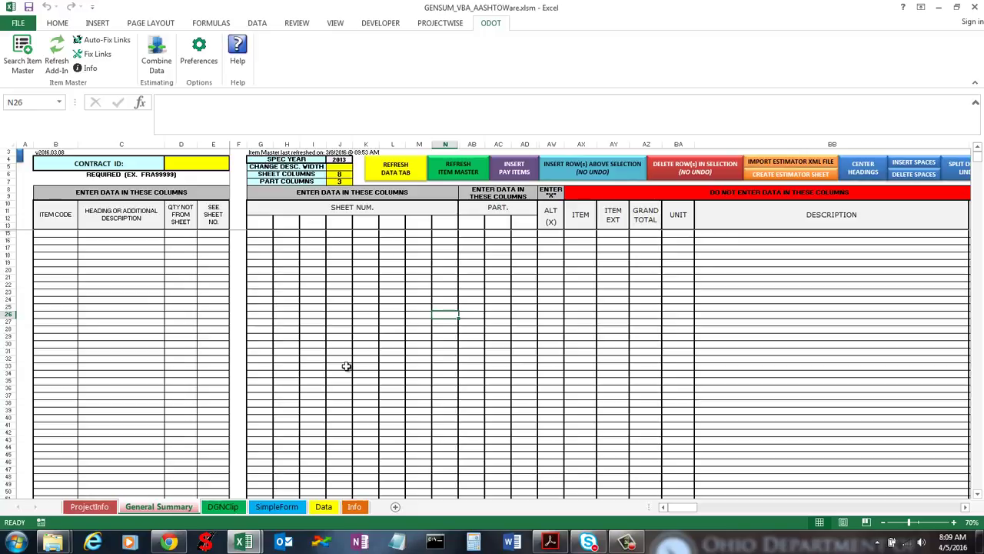
{"action": "left_click", "coordinate": [407, 340]}
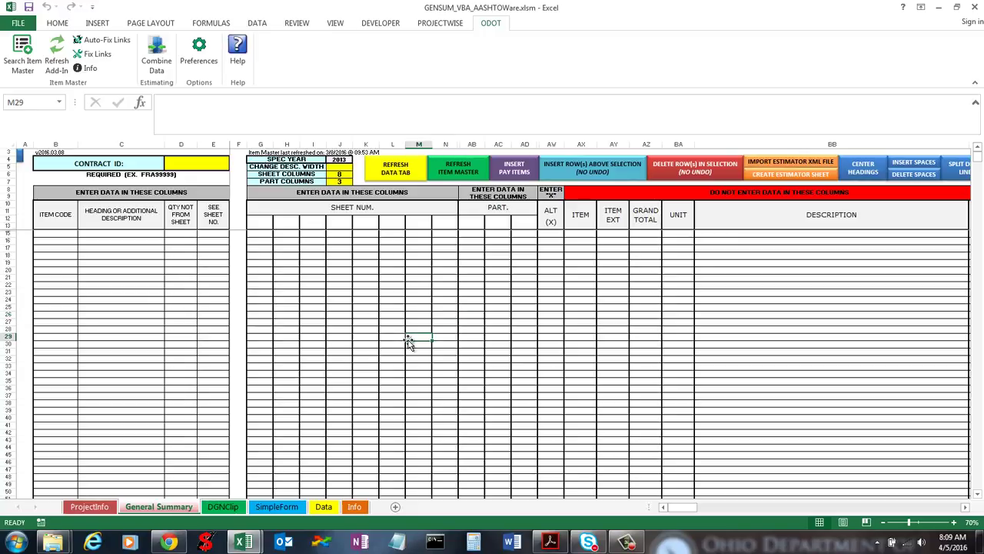
{"action": "left_click", "coordinate": [483, 335]}
{"action": "left_click", "coordinate": [678, 314]}
{"action": "left_click_drag", "start_coordinate": [730, 239], "coordinate": [643, 326]}
{"action": "left_click", "coordinate": [642, 326]}
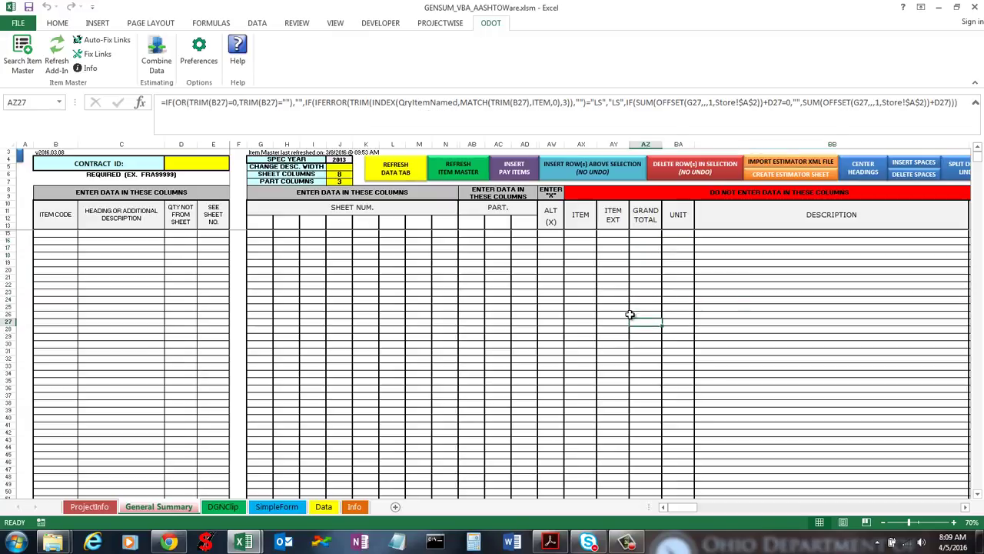
{"action": "left_click", "coordinate": [654, 278]}
{"action": "left_click", "coordinate": [652, 300]}
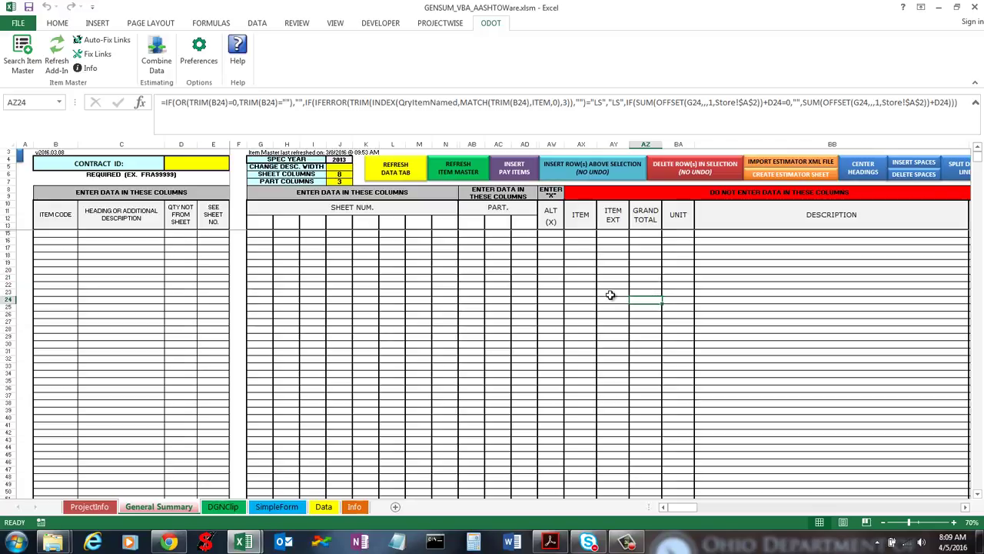
{"action": "left_click", "coordinate": [669, 301]}
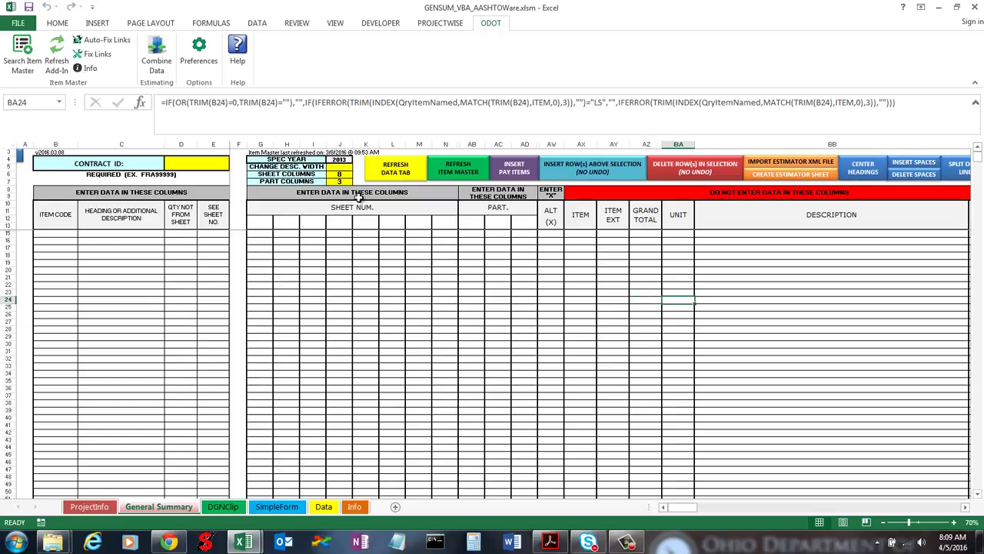
View the available Spec Year options on the General Summary sheet without changing the selection.
{"action": "left_click", "coordinate": [351, 161]}
{"action": "left_click", "coordinate": [355, 163]}
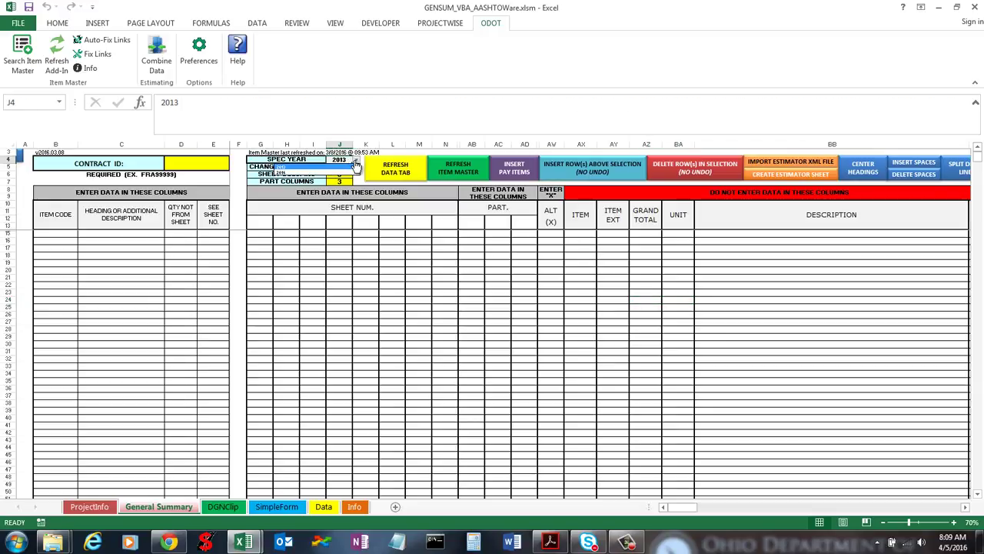
{"action": "left_click", "coordinate": [355, 163]}
{"action": "left_click", "coordinate": [377, 262]}
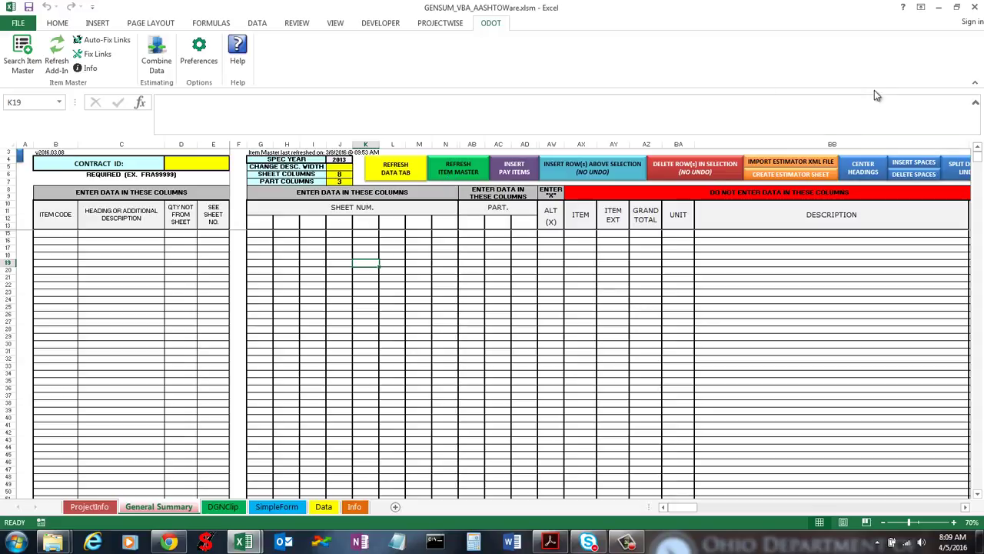
Minimise the GENSUM workbook and bring the SubSummary_Full_Pavement workbook to the front.
{"action": "left_click", "coordinate": [938, 11]}
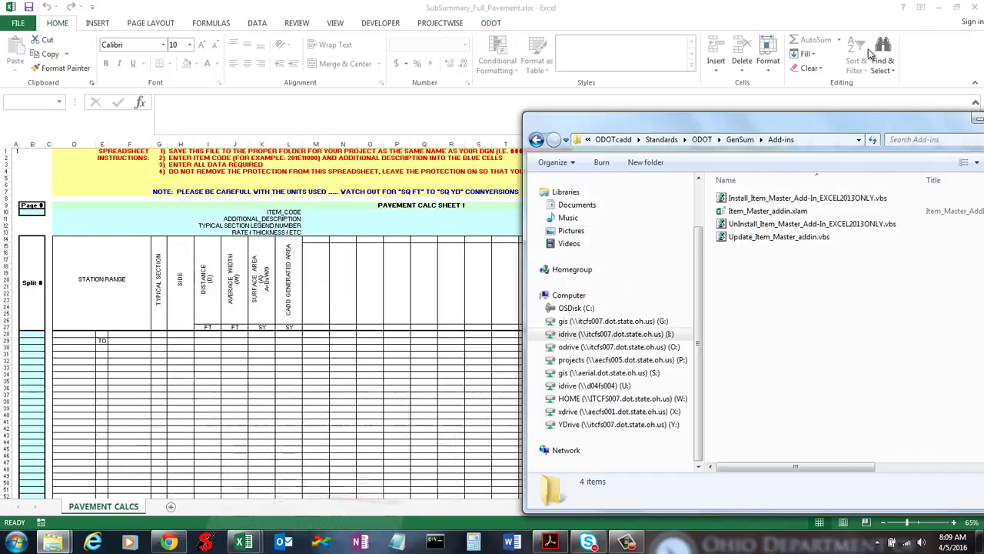
{"action": "left_click", "coordinate": [377, 324]}
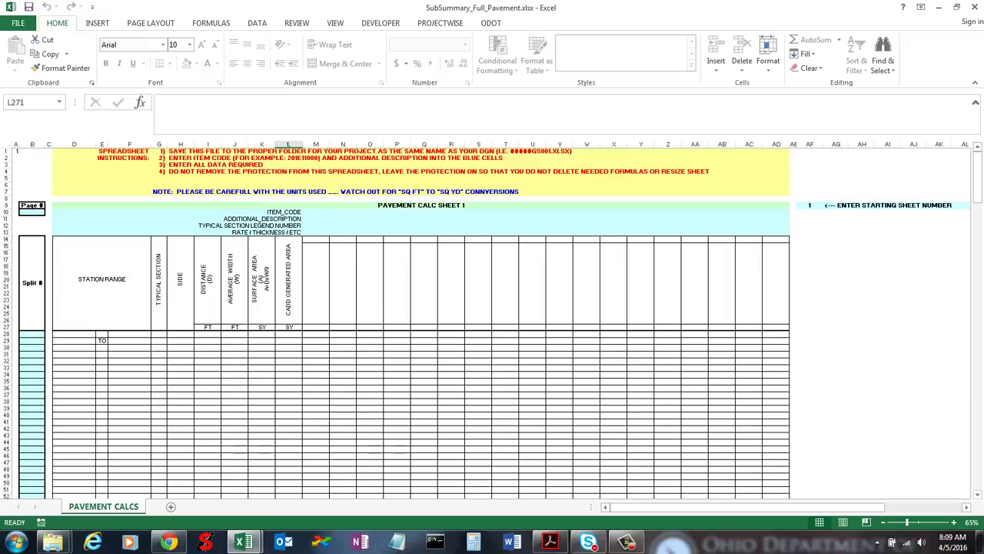
Bring the GENSUM_VBA_AASHTOWare workbook to the front, then minimise it to return to the SubSummary_Full_Pavement workbook.
{"action": "mouse_move", "coordinate": [230, 534]}
{"action": "left_click", "coordinate": [217, 491]}
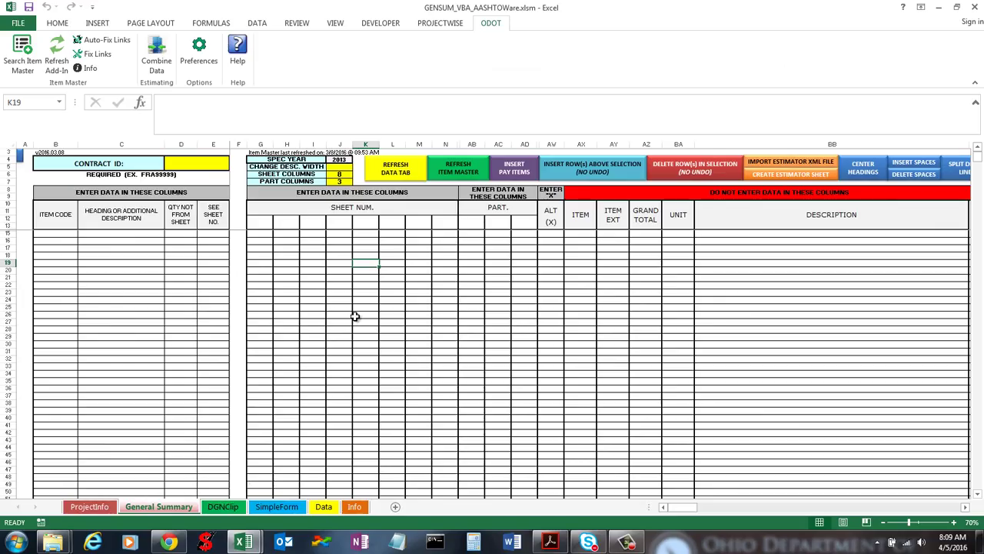
{"action": "left_click", "coordinate": [939, 7]}
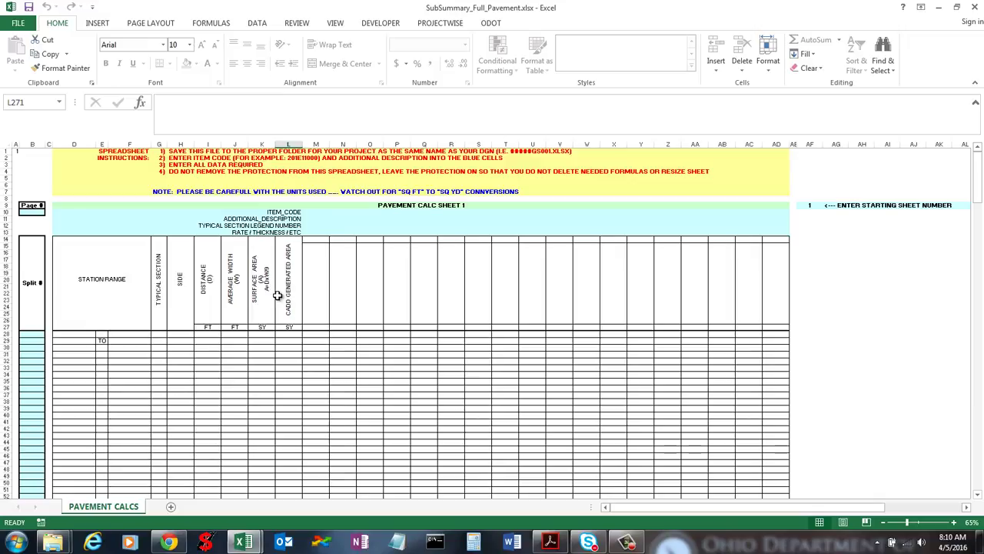
Show the ODOT add-in commands in the SubSummary workbook and examine the item description formulas in columns P and O of the pavement calc sheet.
{"action": "left_click", "coordinate": [497, 26]}
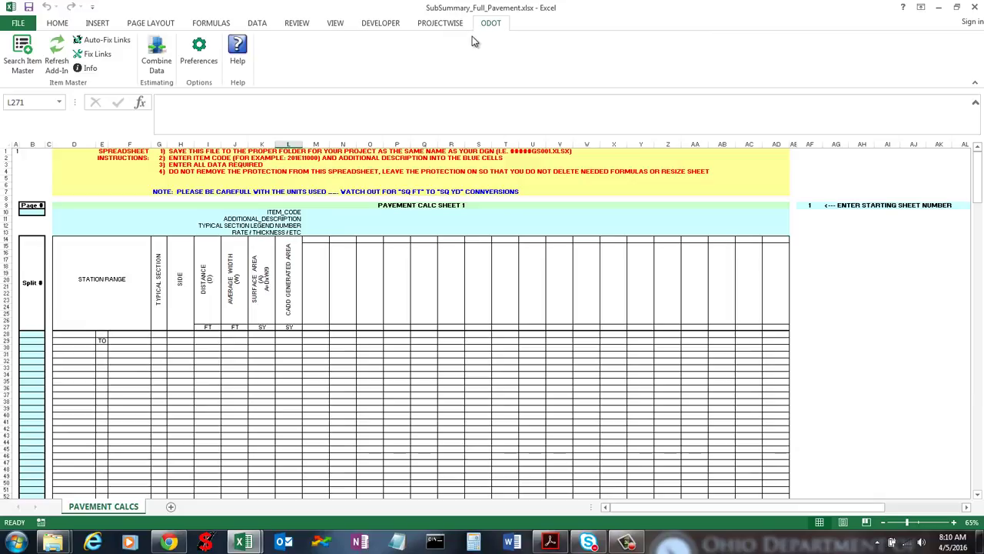
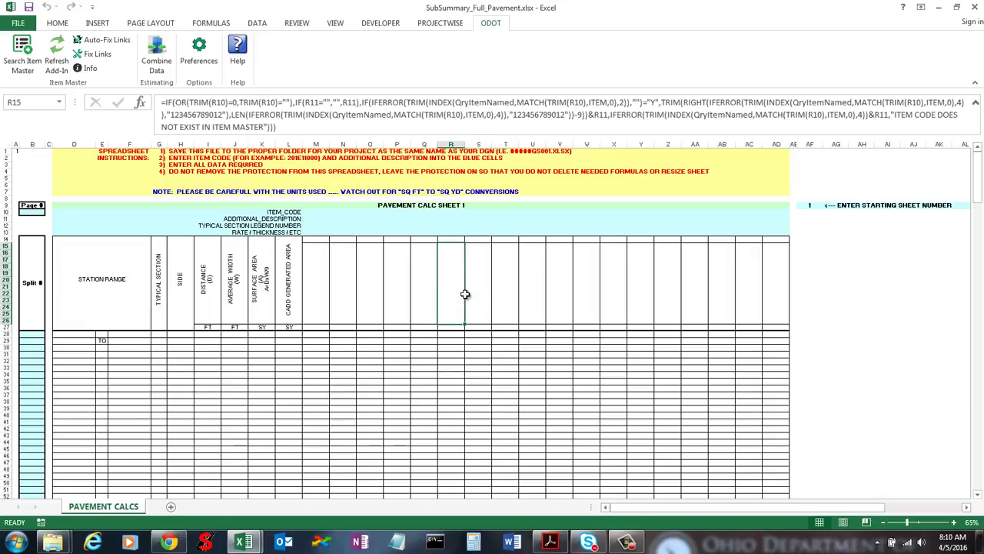
{"action": "left_click", "coordinate": [391, 292]}
{"action": "left_click", "coordinate": [373, 290]}
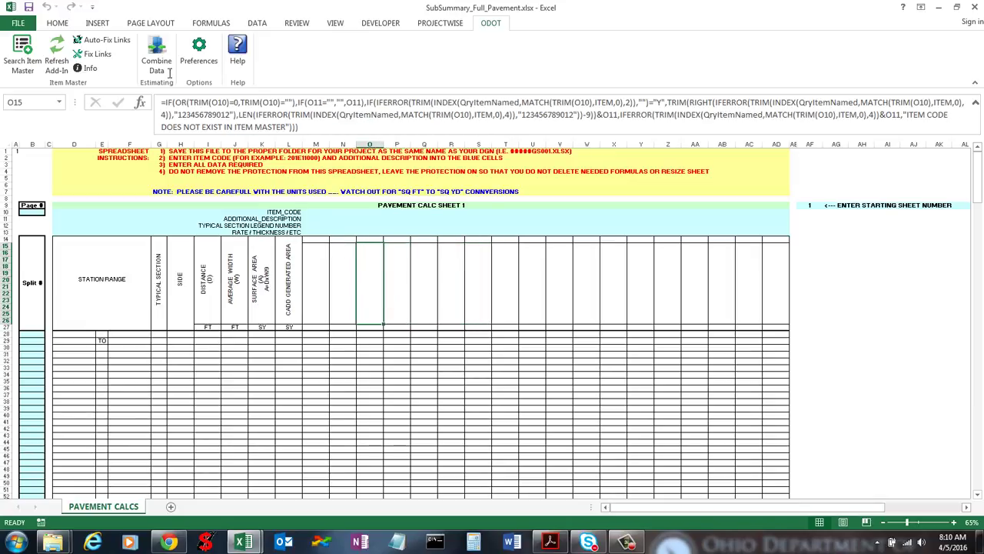
Open the Name Manager, select QryItemNamed, and widen the dialog and its Refers To column to show the full references.
{"action": "left_click", "coordinate": [212, 23]}
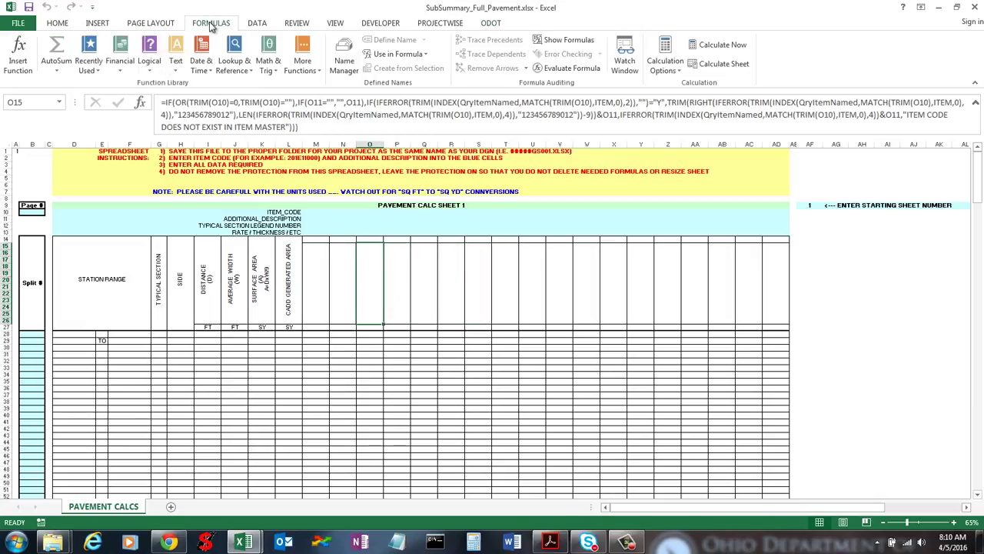
{"action": "left_click", "coordinate": [345, 63]}
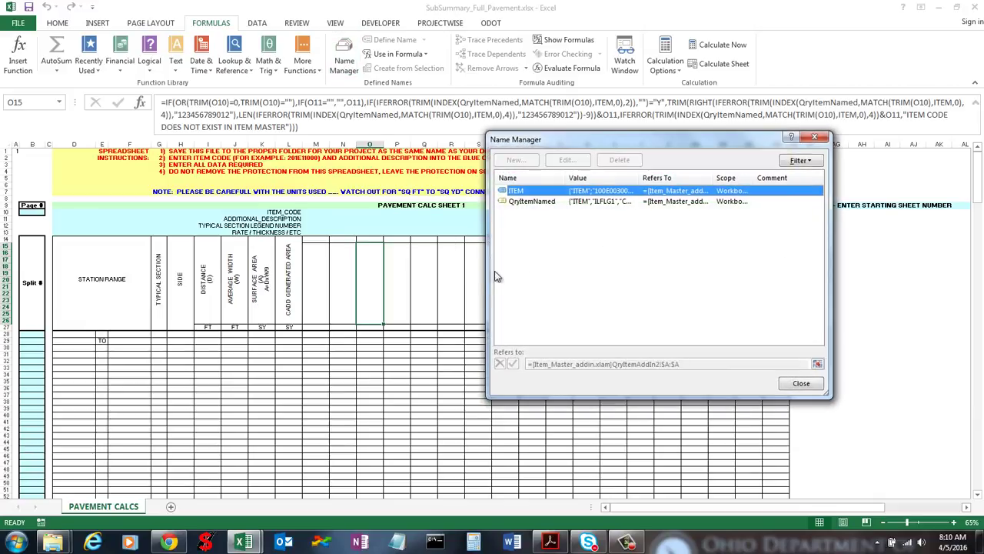
{"action": "left_click", "coordinate": [538, 201]}
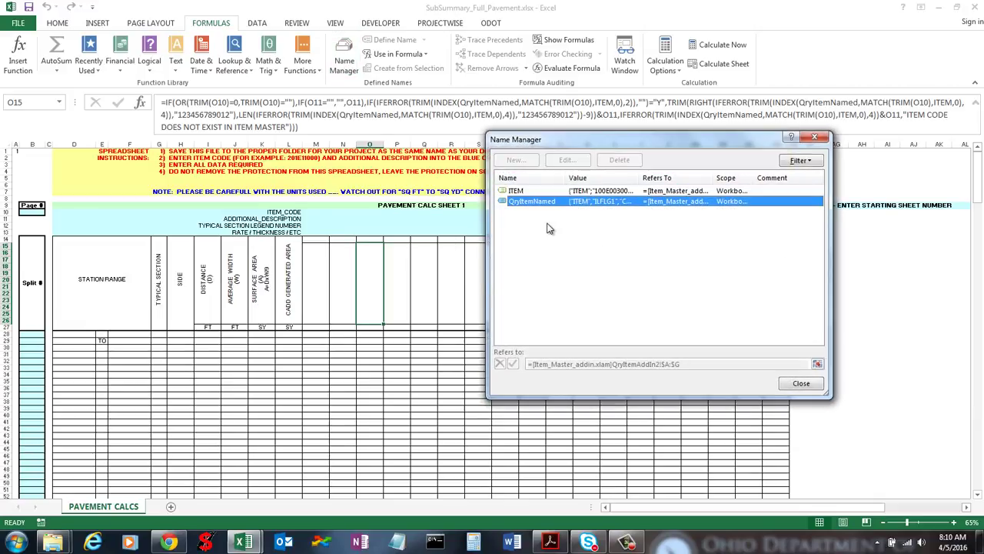
{"action": "left_click_drag", "start_coordinate": [830, 267], "coordinate": [967, 283]}
{"action": "left_click_drag", "start_coordinate": [713, 177], "coordinate": [837, 178]}
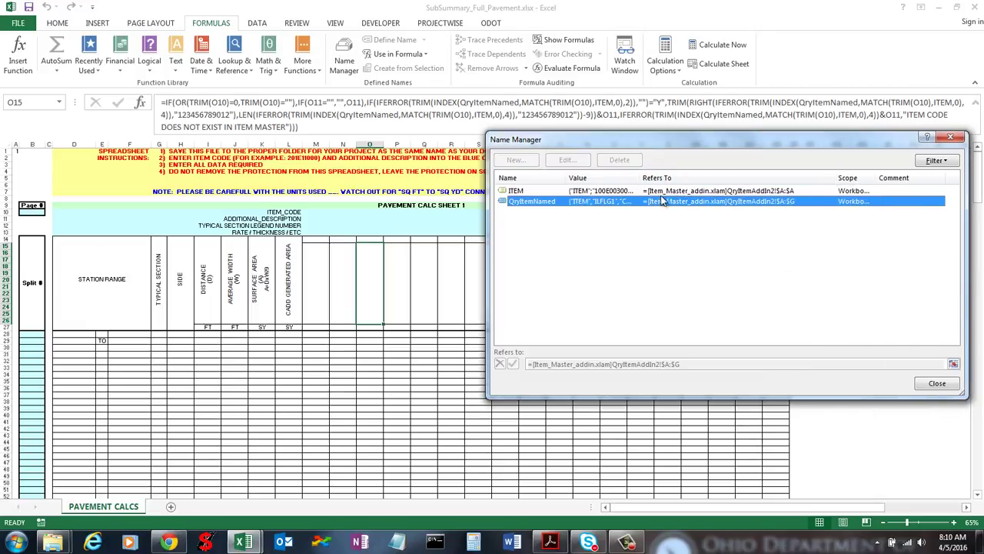
Compare the Refers To ranges of the ITEM and QryItemNamed names, then close the Name Manager.
{"action": "left_click", "coordinate": [753, 193]}
{"action": "left_click", "coordinate": [760, 202]}
{"action": "left_click", "coordinate": [771, 194]}
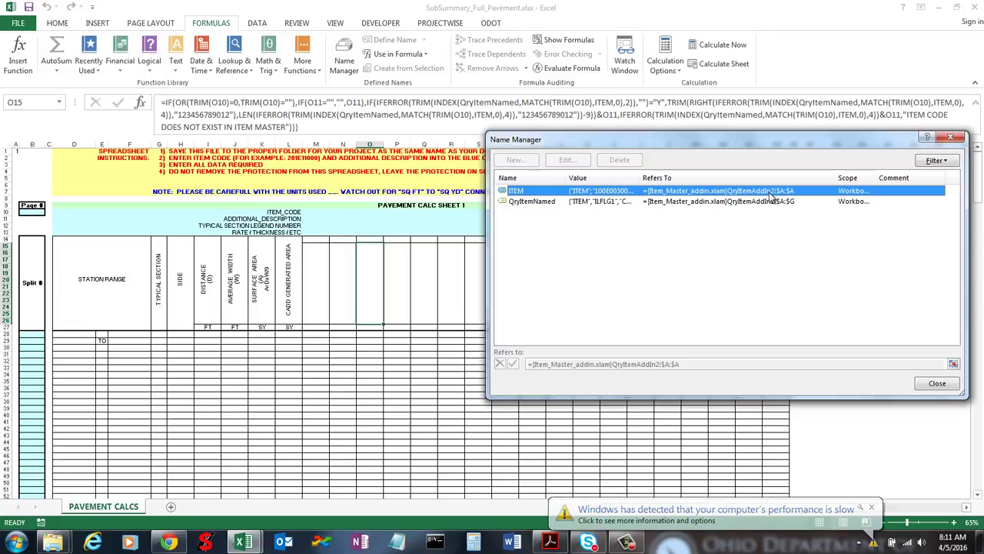
{"action": "left_click", "coordinate": [769, 201]}
{"action": "left_click", "coordinate": [767, 191]}
{"action": "left_click", "coordinate": [761, 201]}
{"action": "left_click", "coordinate": [764, 192]}
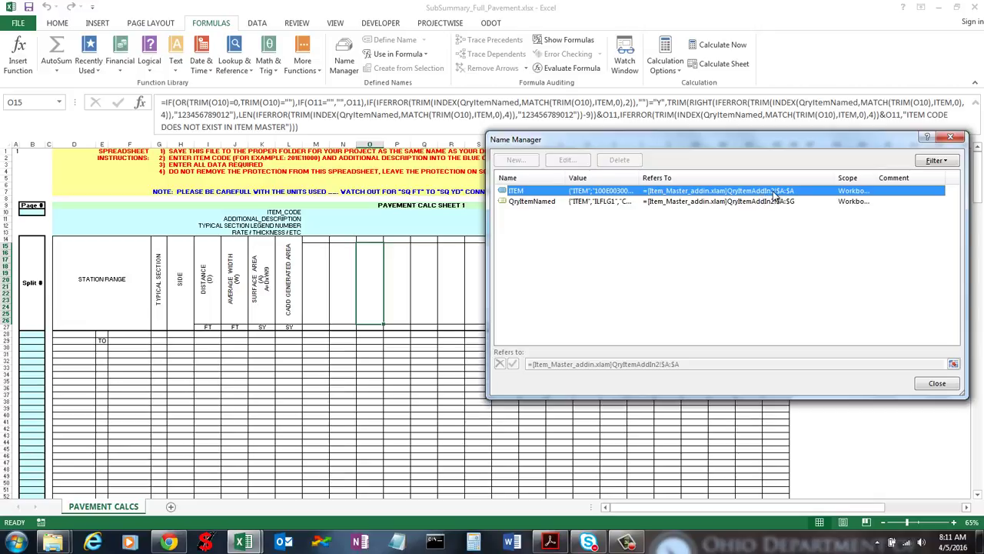
{"action": "left_click", "coordinate": [774, 202]}
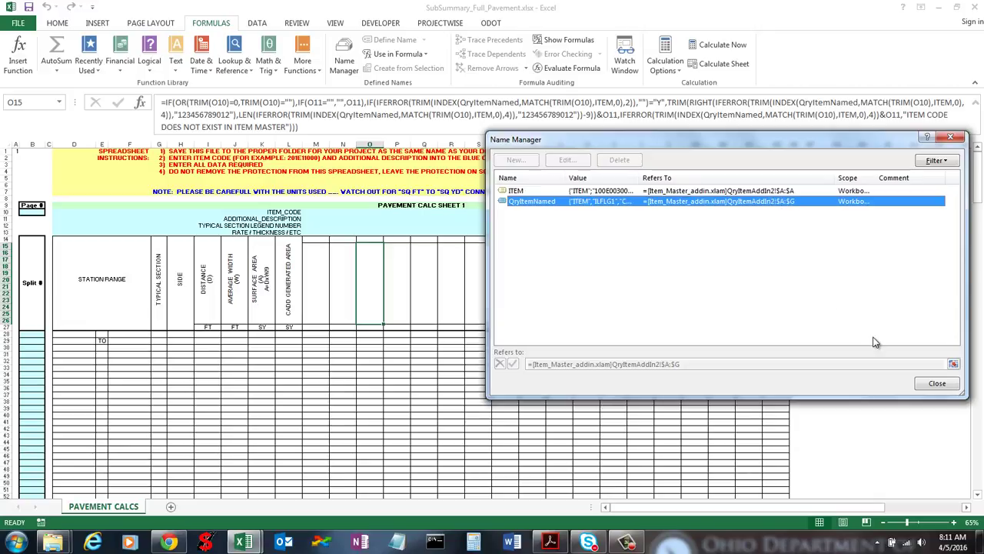
{"action": "left_click", "coordinate": [938, 384]}
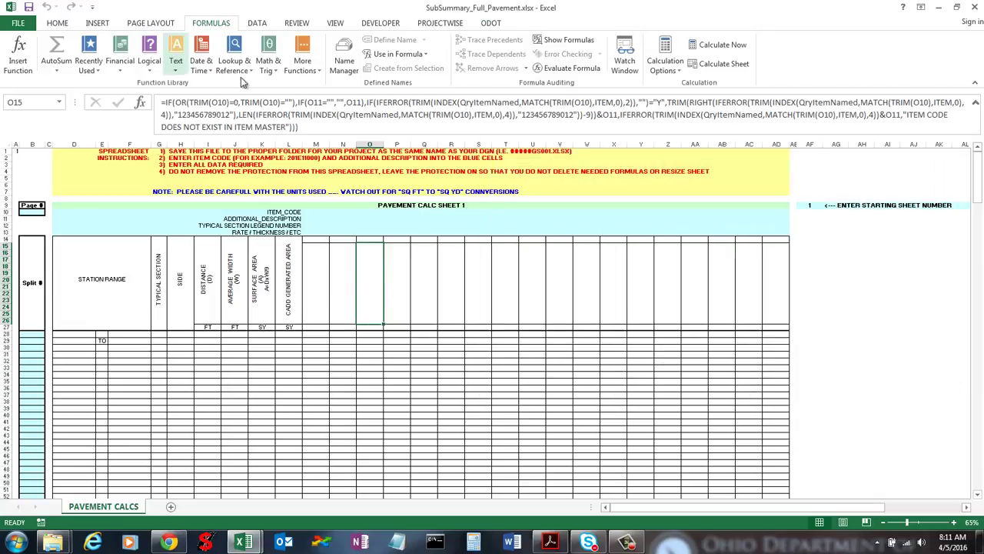
Reopen the Name Manager to check the QryItemNamed entry, then close it.
{"action": "left_click", "coordinate": [344, 65]}
{"action": "left_click", "coordinate": [618, 202]}
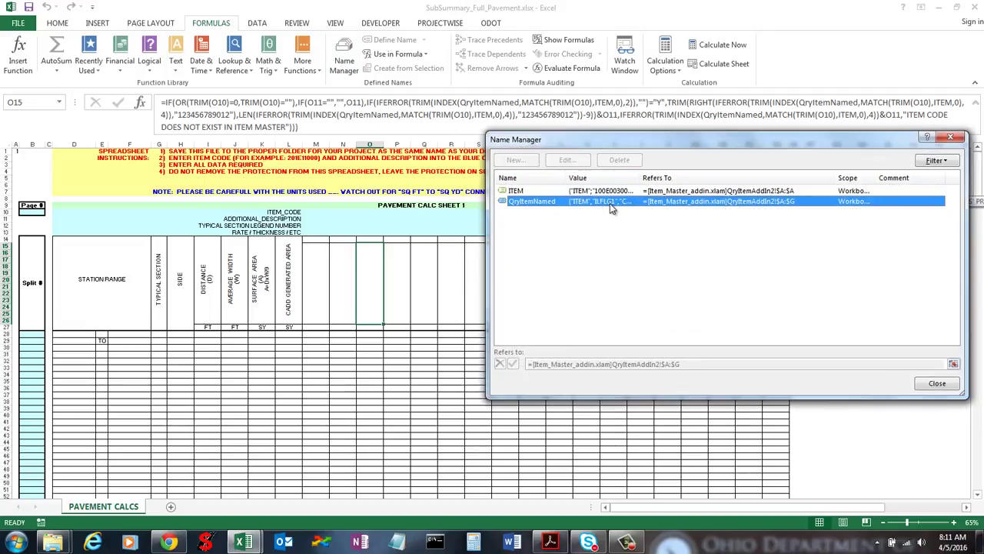
{"action": "left_click", "coordinate": [937, 383]}
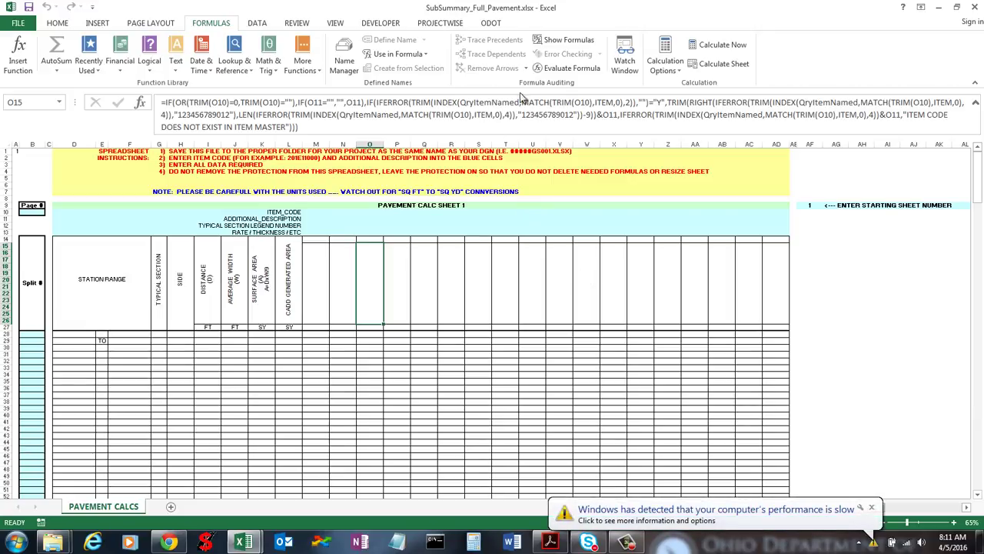
Open the add-in's Item Master Search dialog and reposition it over the pavement calc sheet.
{"action": "left_click", "coordinate": [496, 23]}
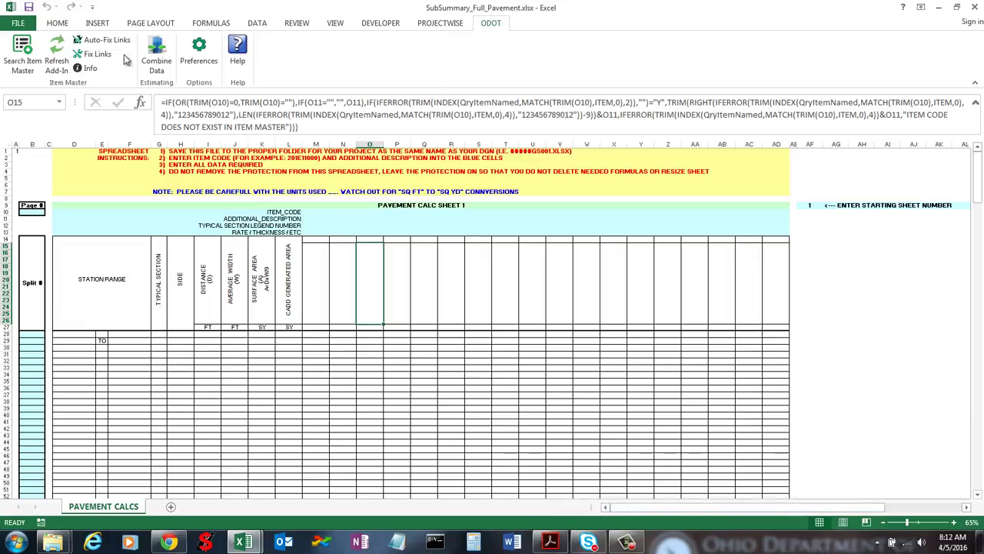
{"action": "left_click", "coordinate": [22, 69]}
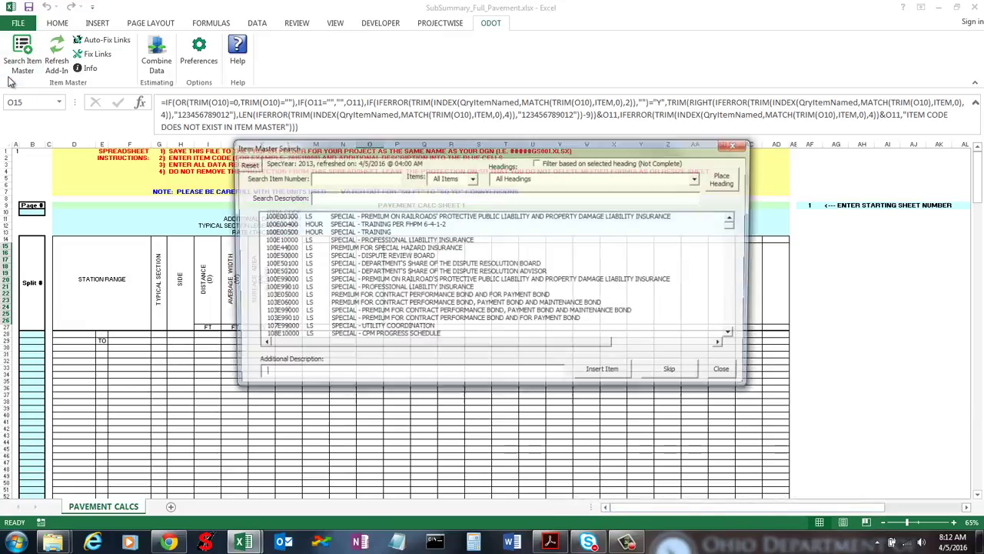
{"action": "left_click_drag", "start_coordinate": [362, 147], "coordinate": [435, 136]}
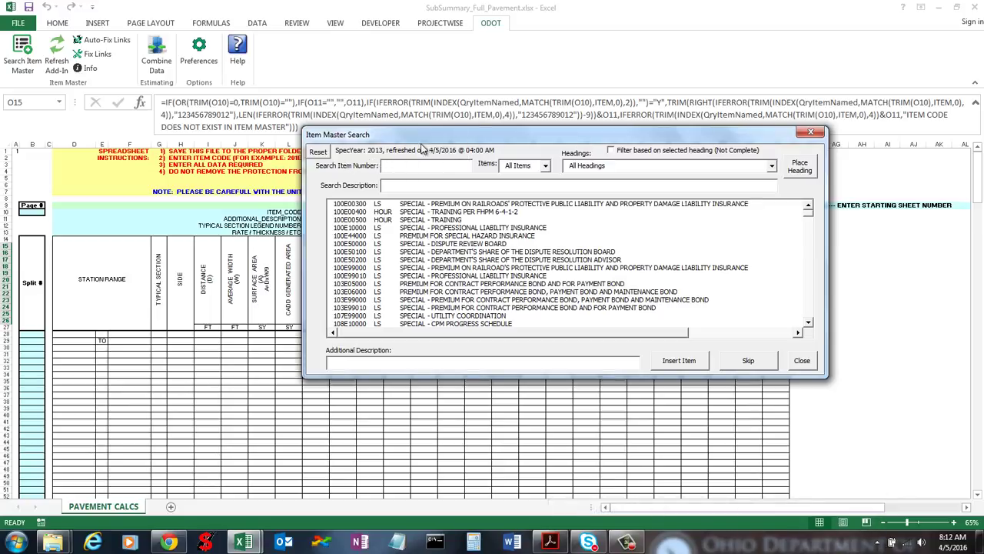
Browse down and back up through the pay items in the Item Master Search list, then close the dialog without inserting an item.
{"action": "left_click", "coordinate": [448, 229]}
{"action": "key", "text": "Down"}
{"action": "key", "text": "Down"}
{"action": "key", "text": "Down"}
{"action": "key", "text": "Down"}
{"action": "key", "text": "Down"}
{"action": "key", "text": "Down"}
{"action": "key", "text": "Down"}
{"action": "key", "text": "Down"}
{"action": "key", "text": "Down"}
{"action": "key", "text": "Down"}
{"action": "key", "text": "Down"}
{"action": "key", "text": "Down"}
{"action": "key", "text": "Down"}
{"action": "key", "text": "Up"}
{"action": "key", "text": "Up"}
{"action": "key", "text": "Up"}
{"action": "key", "text": "Up"}
{"action": "key", "text": "Up"}
{"action": "key", "text": "Up"}
{"action": "key", "text": "Up"}
{"action": "key", "text": "Up"}
{"action": "key", "text": "Up"}
{"action": "key", "text": "Up"}
{"action": "key", "text": "Up"}
{"action": "key", "text": "Up"}
{"action": "key", "text": "Up"}
{"action": "key", "text": "Up"}
{"action": "key", "text": "Up"}
{"action": "key", "text": "Up"}
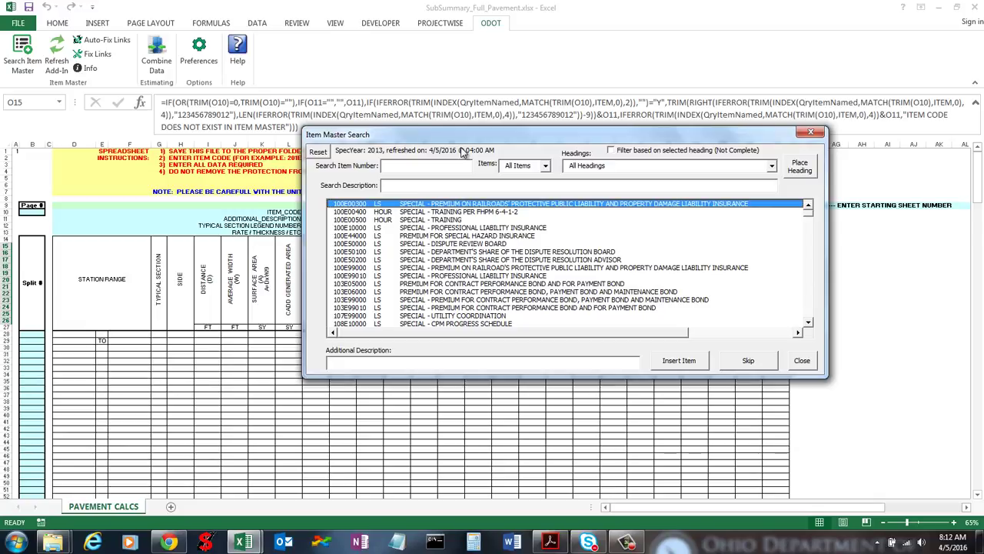
{"action": "key", "text": "Down"}
{"action": "key", "text": "Down"}
{"action": "key", "text": "Down"}
{"action": "key", "text": "Down"}
{"action": "key", "text": "Down"}
{"action": "key", "text": "Down"}
{"action": "key", "text": "Down"}
{"action": "key", "text": "Down"}
{"action": "key", "text": "Down"}
{"action": "key", "text": "Down"}
{"action": "key", "text": "Down"}
{"action": "key", "text": "Down"}
{"action": "key", "text": "Down"}
{"action": "key", "text": "Down"}
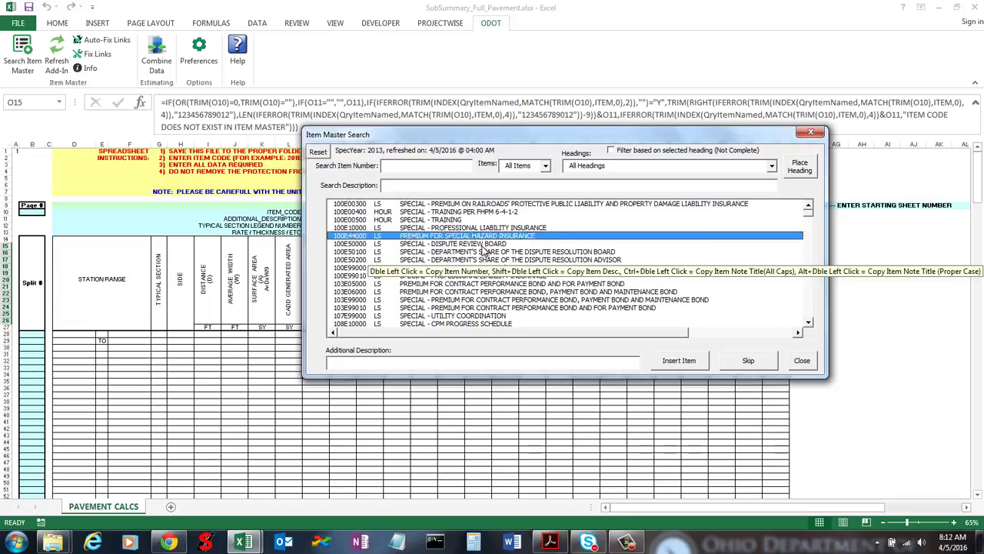
{"action": "key", "text": "Down"}
{"action": "key", "text": "Down"}
{"action": "key", "text": "Down"}
{"action": "key", "text": "Down"}
{"action": "key", "text": "Down"}
{"action": "key", "text": "Down"}
{"action": "key", "text": "Down"}
{"action": "key", "text": "Down"}
{"action": "key", "text": "Down"}
{"action": "key", "text": "Down"}
{"action": "key", "text": "Down"}
{"action": "key", "text": "Down"}
{"action": "key", "text": "Down"}
{"action": "key", "text": "Down"}
{"action": "key", "text": "Down"}
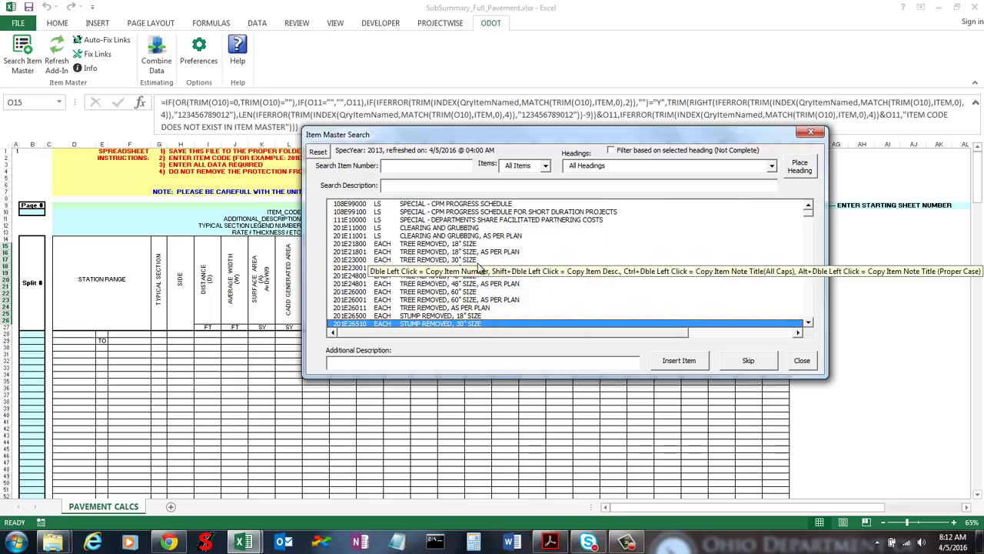
{"action": "key", "text": "Up"}
{"action": "key", "text": "Up"}
{"action": "key", "text": "Up"}
{"action": "key", "text": "Up"}
{"action": "key", "text": "Up"}
{"action": "key", "text": "Up"}
{"action": "key", "text": "Up"}
{"action": "key", "text": "Up"}
{"action": "key", "text": "Up"}
{"action": "key", "text": "Up"}
{"action": "key", "text": "Up"}
{"action": "key", "text": "Up"}
{"action": "key", "text": "Up"}
{"action": "key", "text": "Up"}
{"action": "key", "text": "Up"}
{"action": "key", "text": "Up"}
{"action": "key", "text": "Up"}
{"action": "key", "text": "Up"}
{"action": "key", "text": "Up"}
{"action": "key", "text": "Up"}
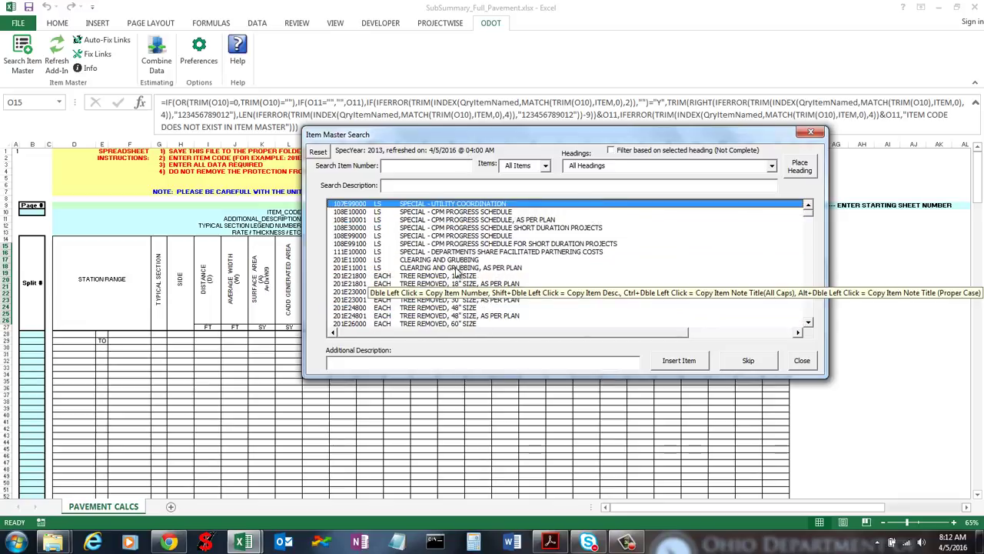
{"action": "key", "text": "Up"}
{"action": "key", "text": "Up"}
{"action": "key", "text": "Up"}
{"action": "key", "text": "Up"}
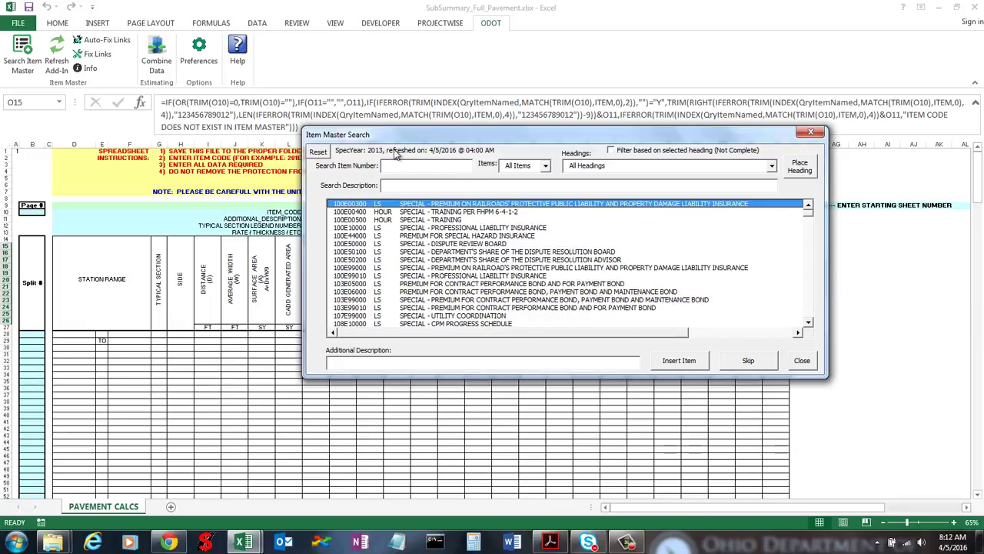
{"action": "left_click", "coordinate": [809, 133]}
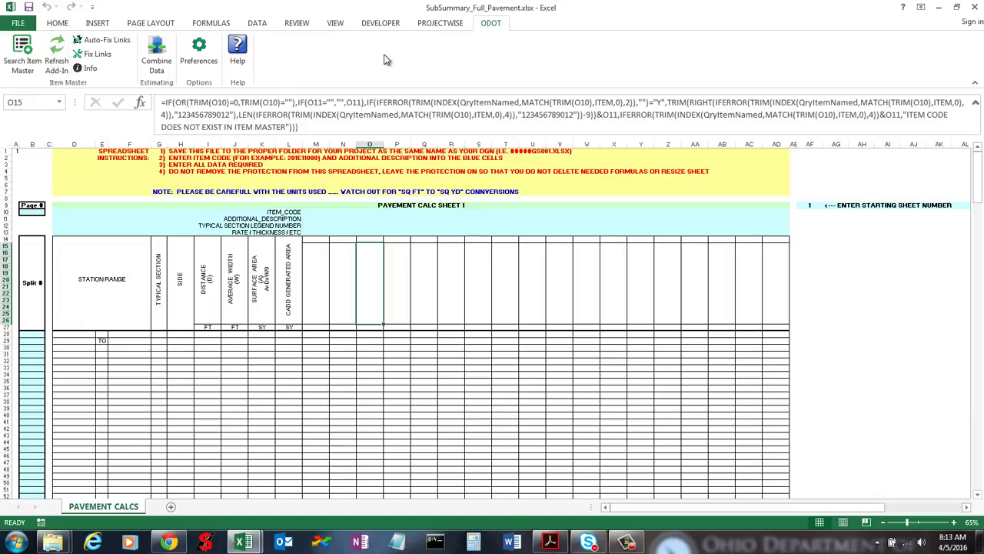
Switch to the Documentation folder window, go to the GenSum Add-ins folder, select Item_Master_addin.xlam, and minimise the window.
{"action": "left_click", "coordinate": [52, 542]}
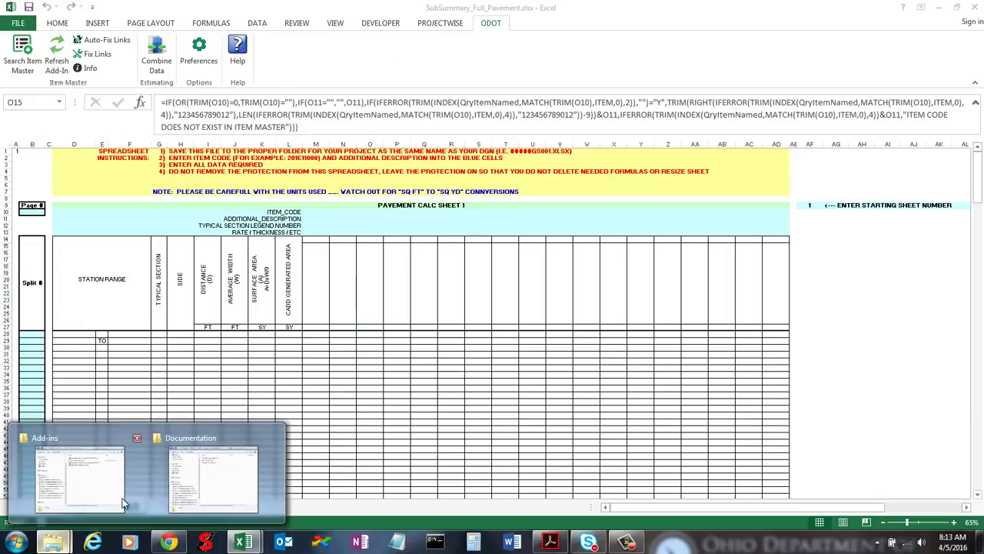
{"action": "left_click", "coordinate": [218, 481]}
{"action": "left_click", "coordinate": [483, 140]}
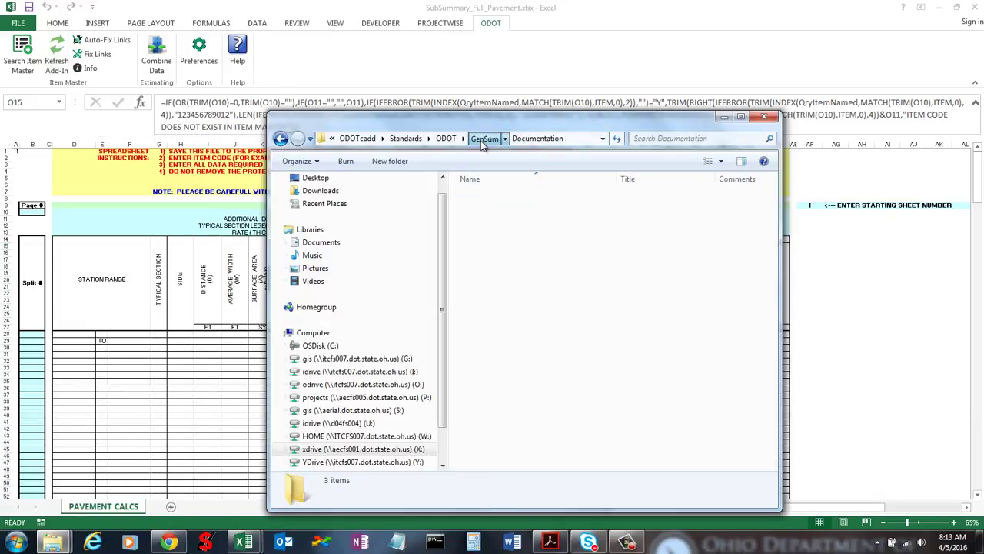
{"action": "double_click", "coordinate": [496, 195]}
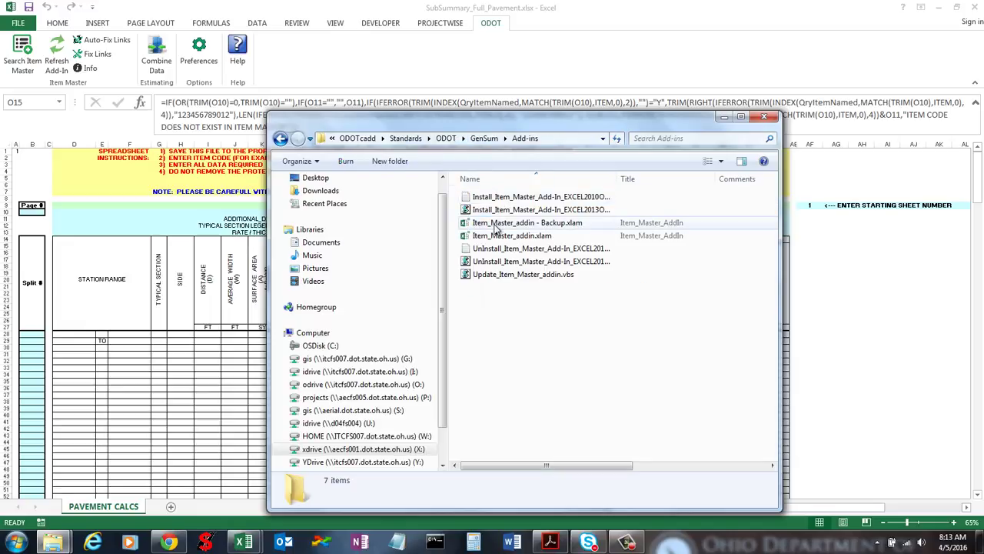
{"action": "left_click", "coordinate": [499, 235]}
{"action": "left_click", "coordinate": [724, 116]}
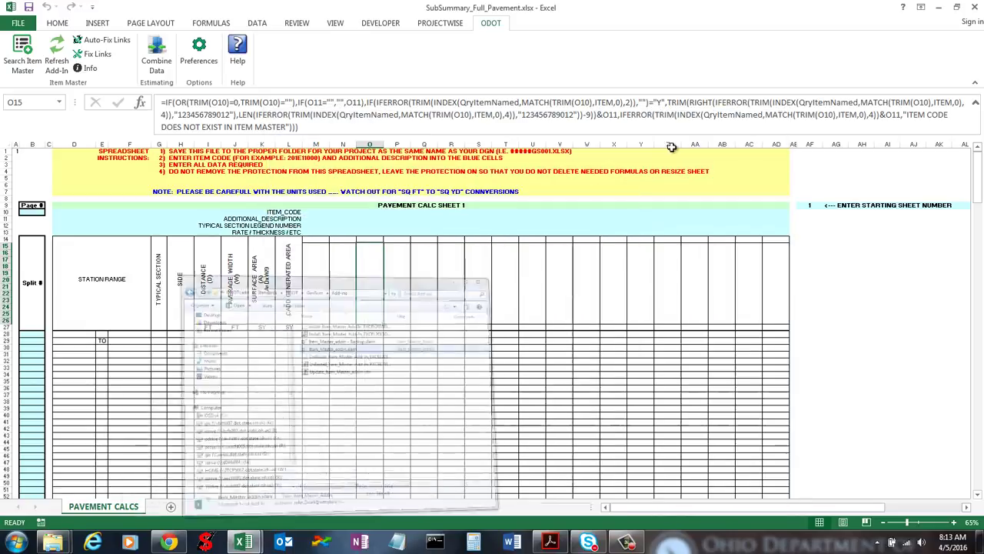
Show the GenSum Add-ins folder on the I: drive, move its window fully into view, and select Item_Master_addin.xlam to check its details.
{"action": "mouse_move", "coordinate": [54, 542]}
{"action": "left_click", "coordinate": [62, 492]}
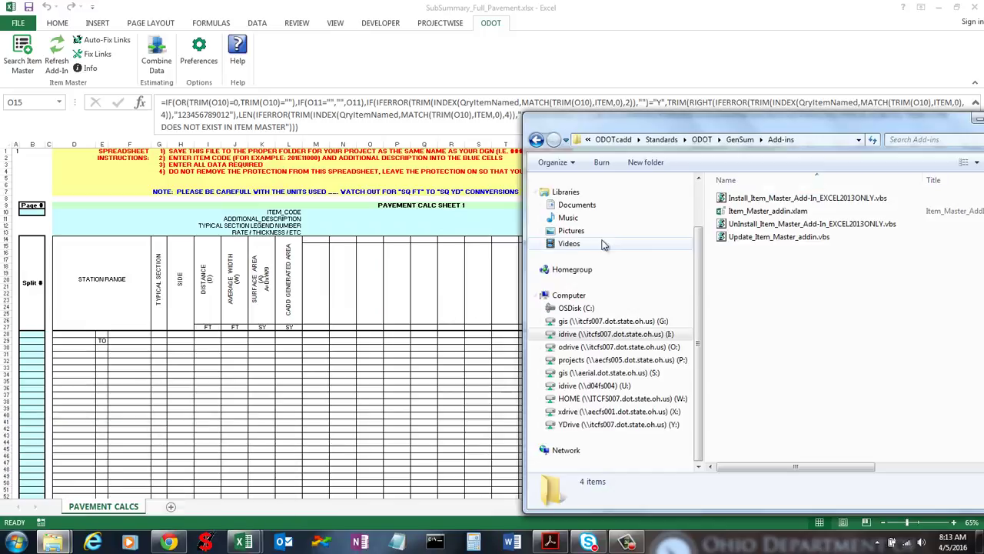
{"action": "left_click_drag", "start_coordinate": [713, 120], "coordinate": [584, 106]}
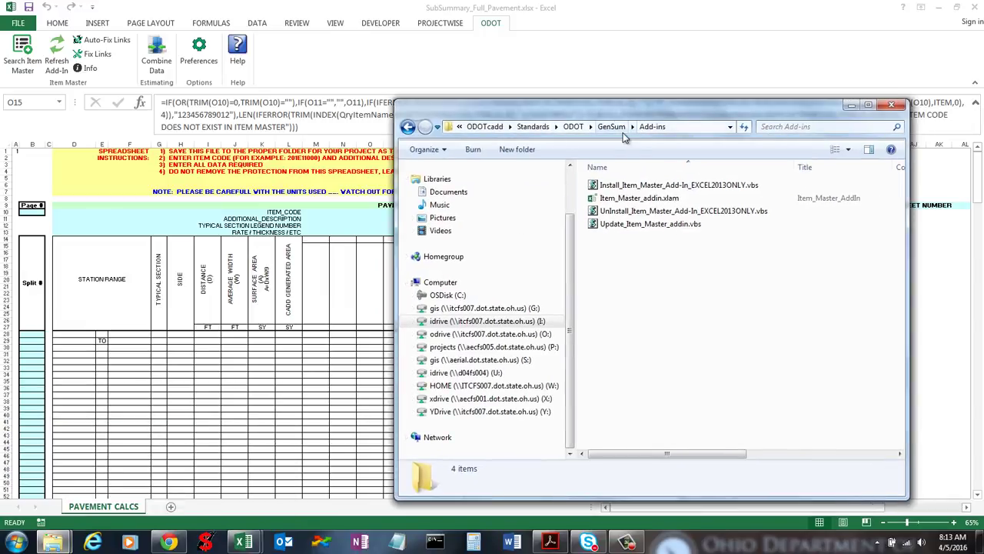
{"action": "left_click", "coordinate": [636, 199]}
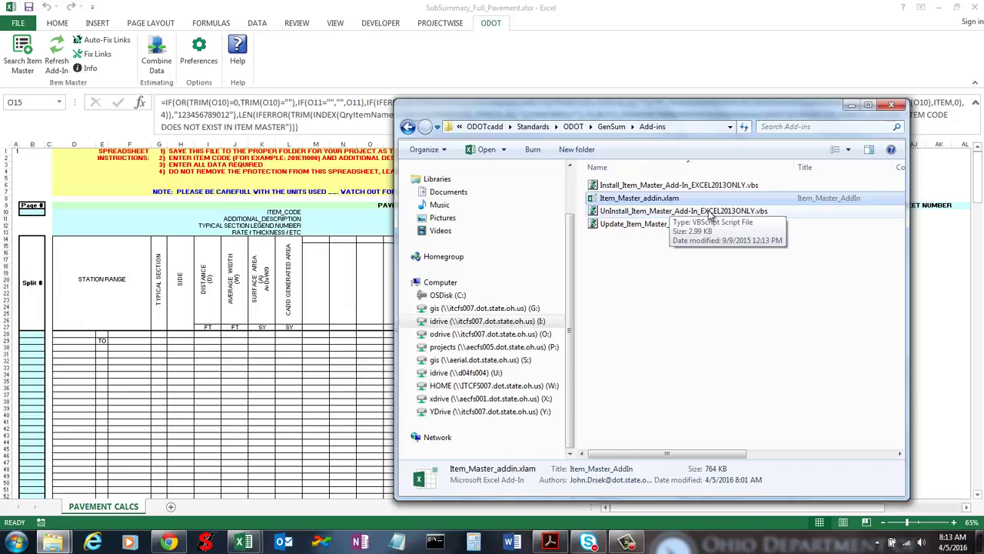
{"action": "left_click", "coordinate": [668, 289]}
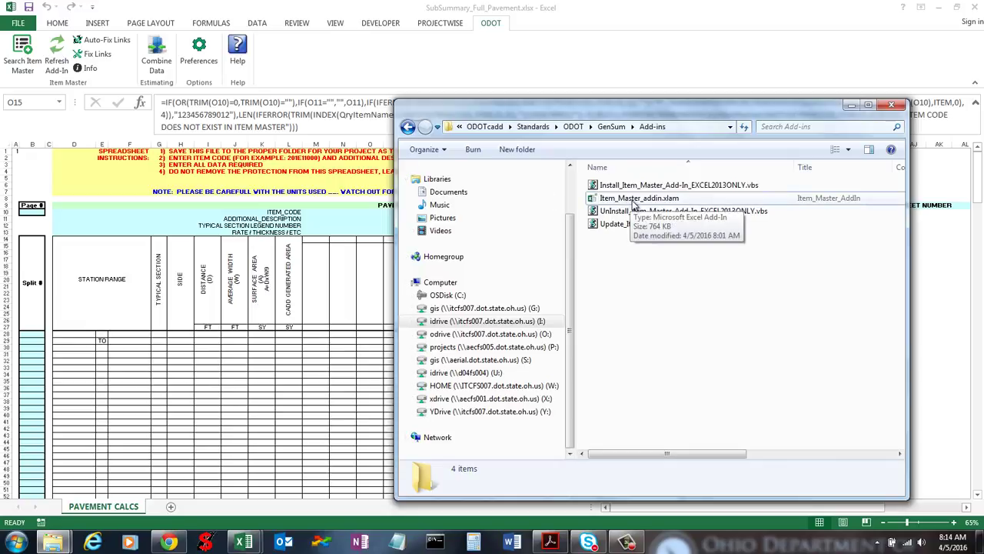
{"action": "left_click", "coordinate": [664, 202]}
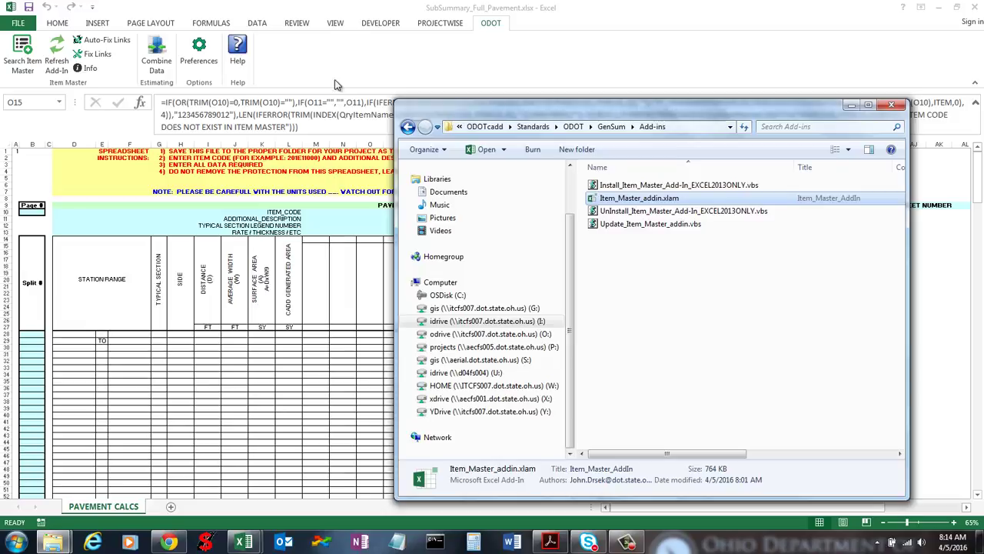
Start the Item Master add-in refresh and decline its confirmation.
{"action": "left_click", "coordinate": [61, 61]}
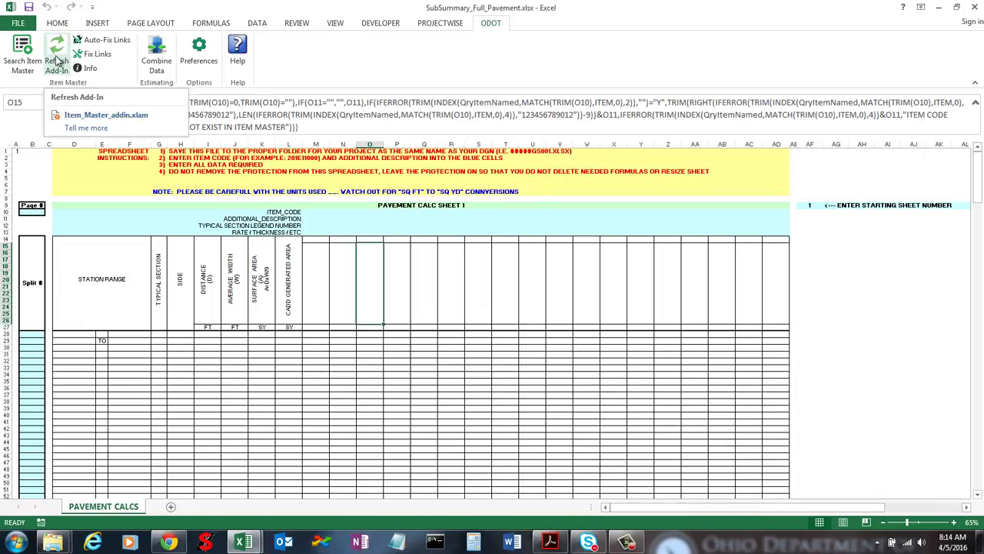
{"action": "left_click", "coordinate": [56, 61]}
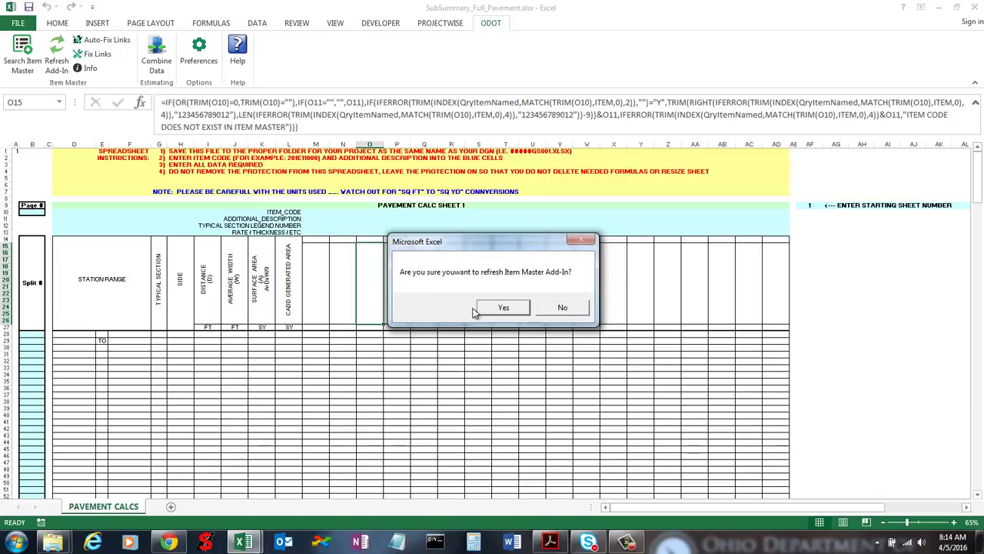
{"action": "left_click", "coordinate": [583, 309]}
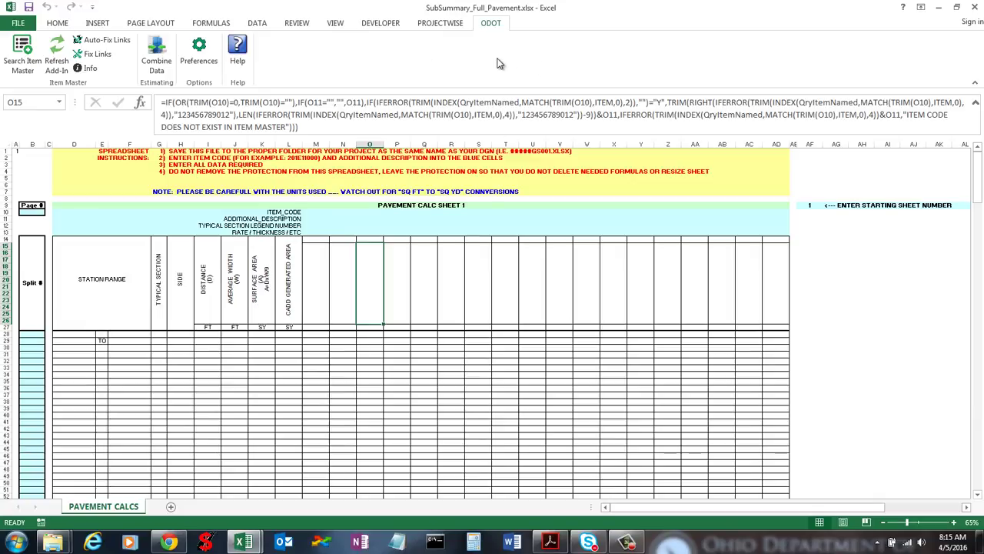
Switch to Item_Master_addin.pdf in Adobe Acrobat Reader and review the update script under the Update Options section.
{"action": "left_click", "coordinate": [549, 542]}
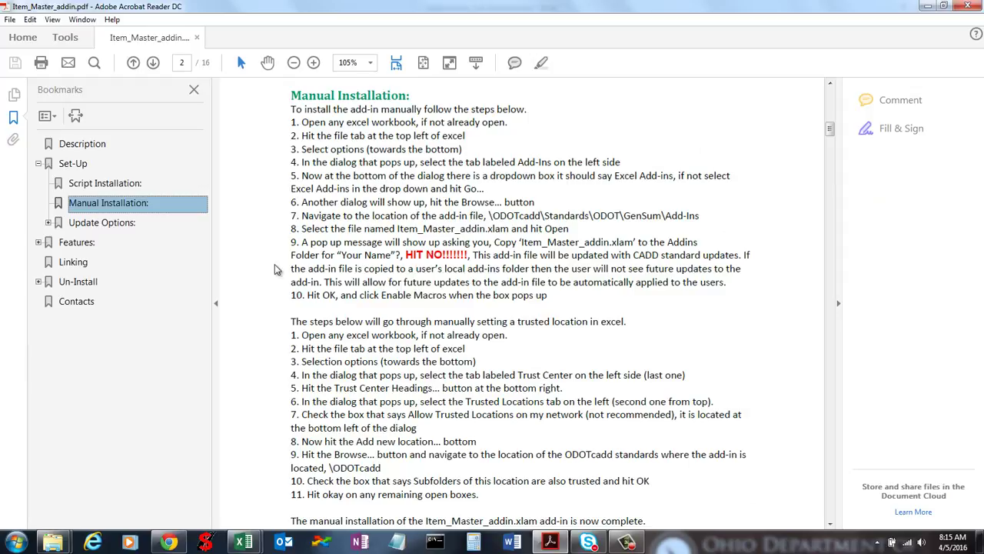
{"action": "left_click", "coordinate": [88, 222]}
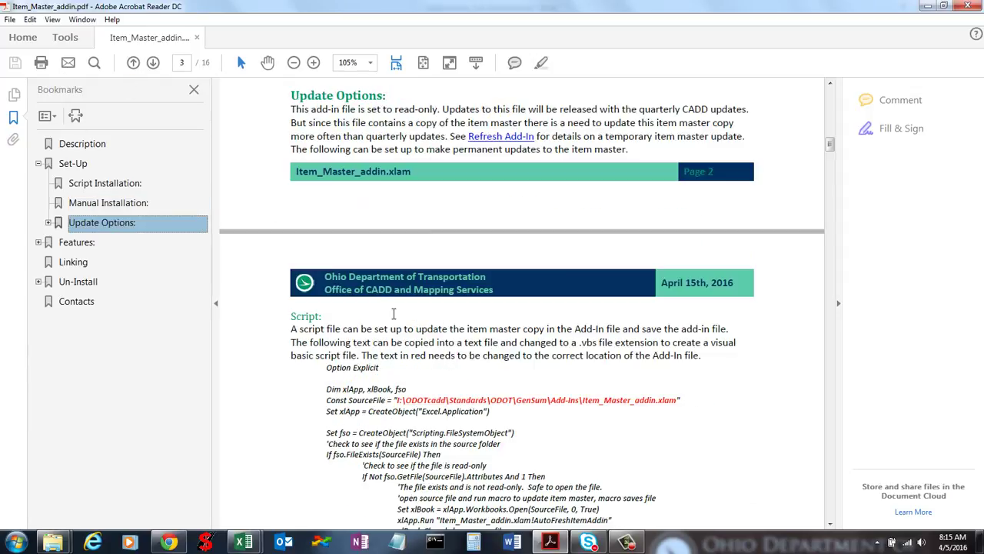
{"action": "left_click", "coordinate": [369, 313]}
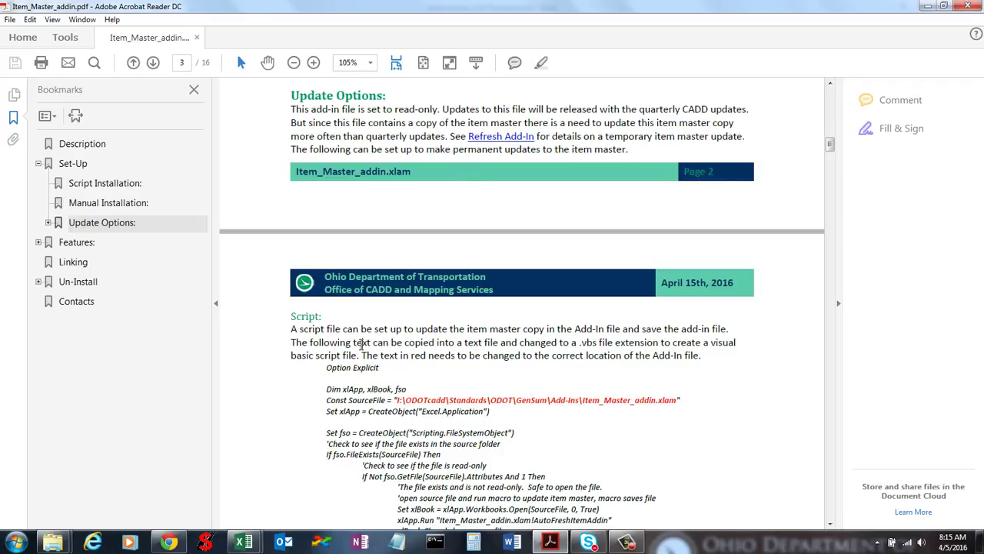
{"action": "scroll", "coordinate": [361, 342], "scroll_direction": "down", "scroll_amount": 3}
{"action": "left_click_drag", "start_coordinate": [359, 314], "coordinate": [420, 160]}
{"action": "scroll", "coordinate": [727, 237], "scroll_direction": "up", "scroll_amount": 3}
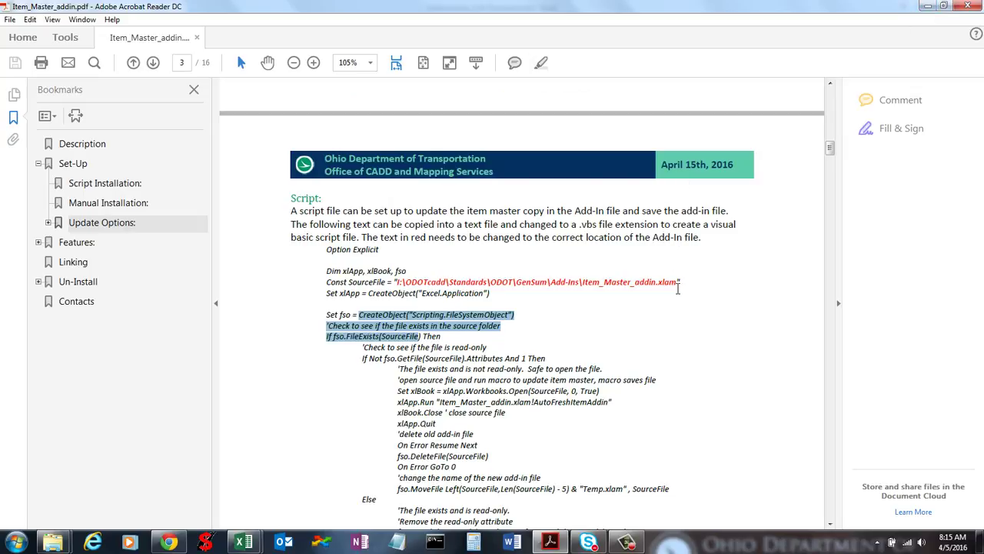
Highlight the red SourceFile path in the update script, clear the highlight, and minimise the PDF.
{"action": "left_click_drag", "start_coordinate": [676, 282], "coordinate": [397, 284]}
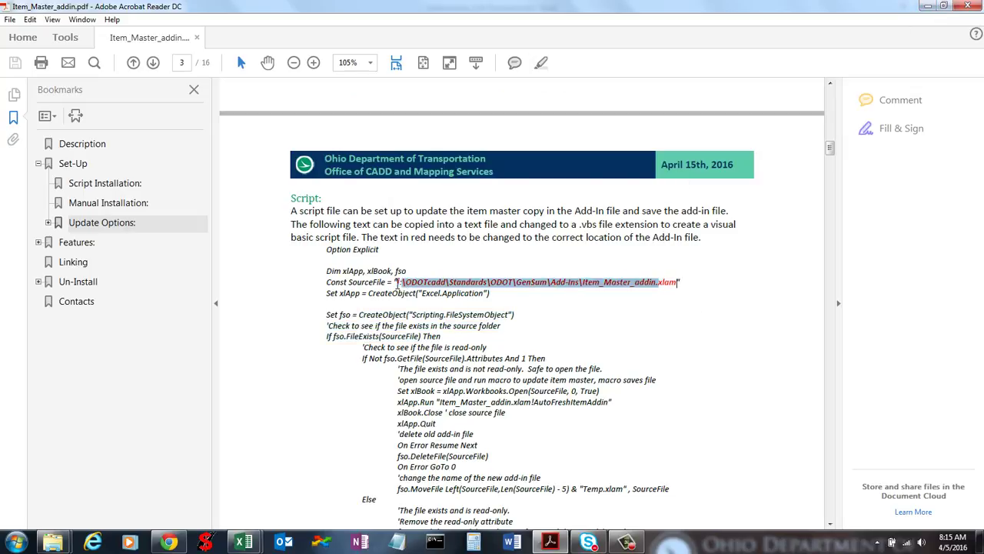
{"action": "left_click", "coordinate": [675, 282]}
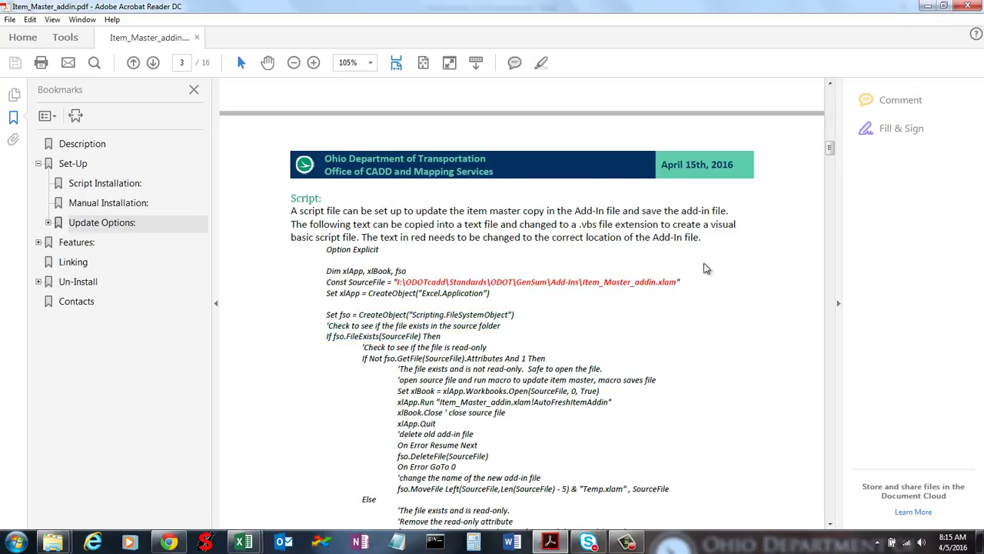
{"action": "left_click", "coordinate": [928, 7]}
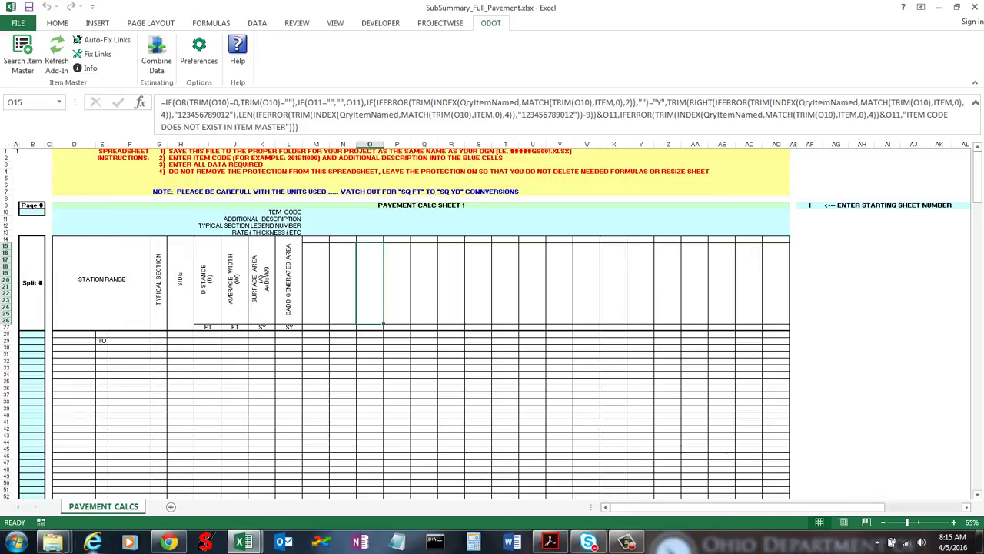
Bring up both Add-ins folder windows, minimise the X: drive one, select Update_Item_Master_addin.vbs on the I: drive, and minimise that window too.
{"action": "mouse_move", "coordinate": [54, 542]}
{"action": "mouse_move", "coordinate": [177, 508]}
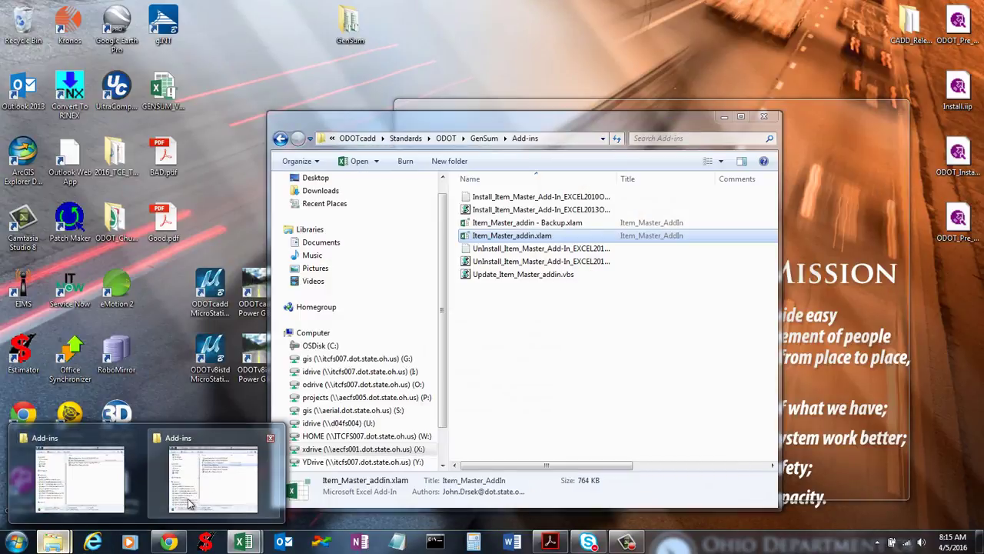
{"action": "left_click", "coordinate": [194, 498]}
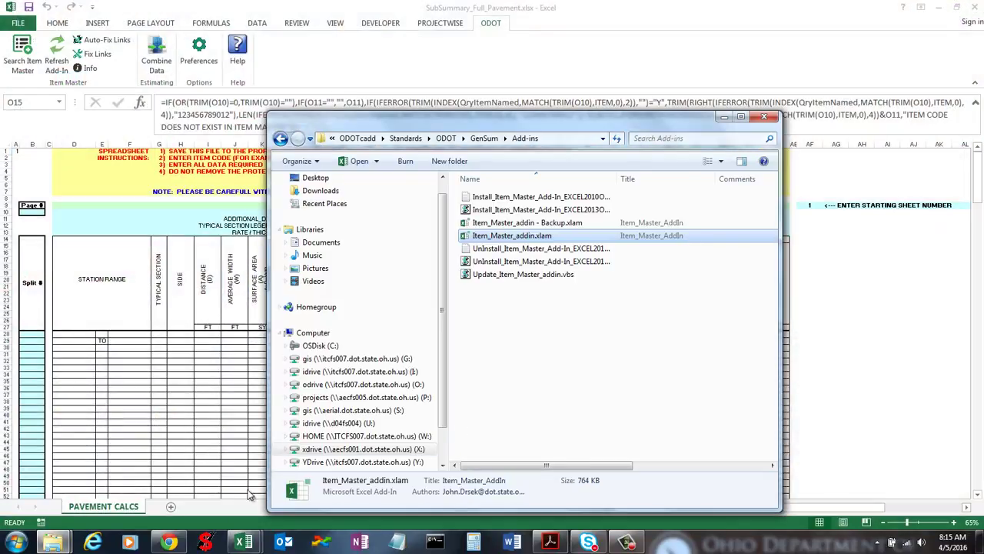
{"action": "mouse_move", "coordinate": [54, 542]}
{"action": "left_click", "coordinate": [68, 477]}
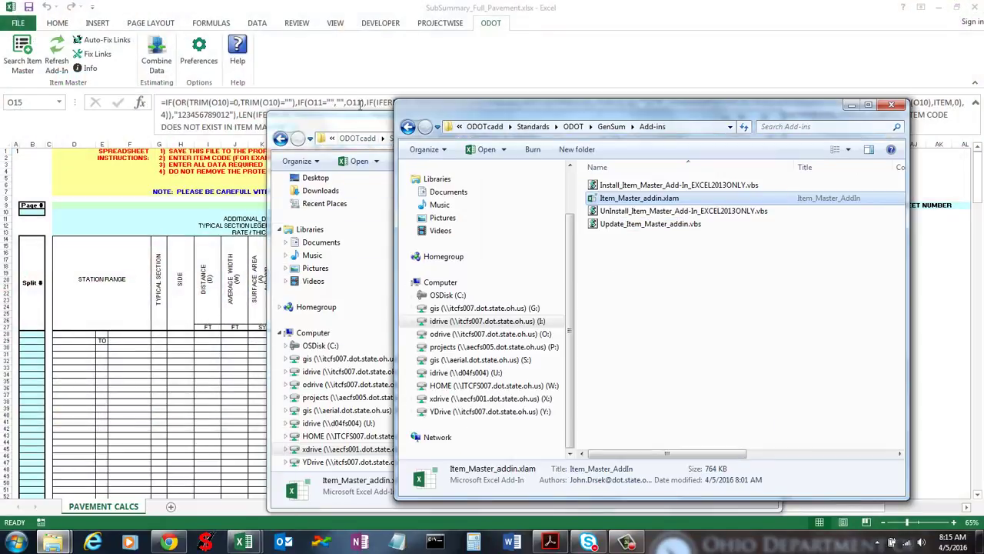
{"action": "left_click", "coordinate": [359, 128]}
{"action": "left_click", "coordinate": [726, 117]}
{"action": "left_click", "coordinate": [650, 225]}
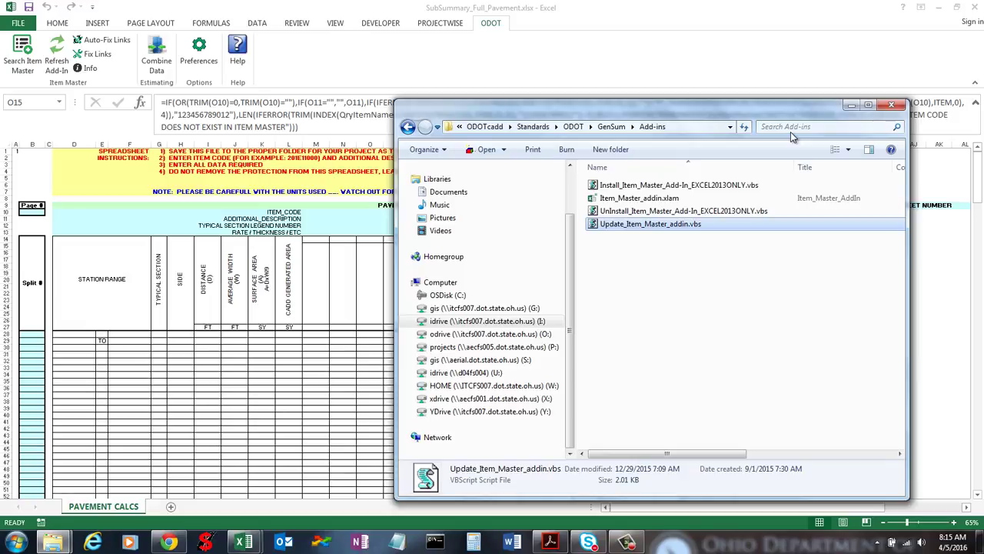
{"action": "left_click", "coordinate": [851, 107]}
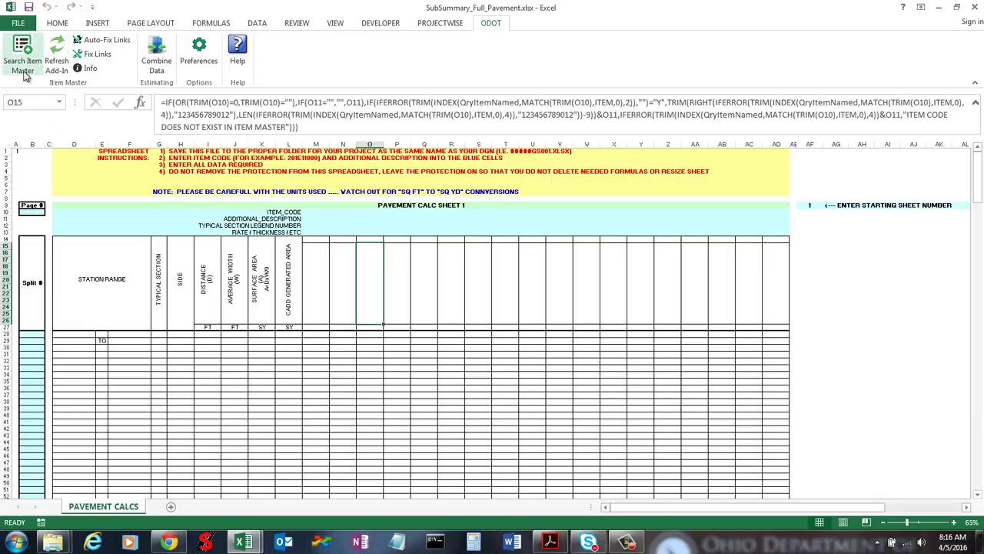
Check the spec year and last refresh date in Item Master Info and in the Item Master Search dialog, closing both.
{"action": "left_click", "coordinate": [90, 70]}
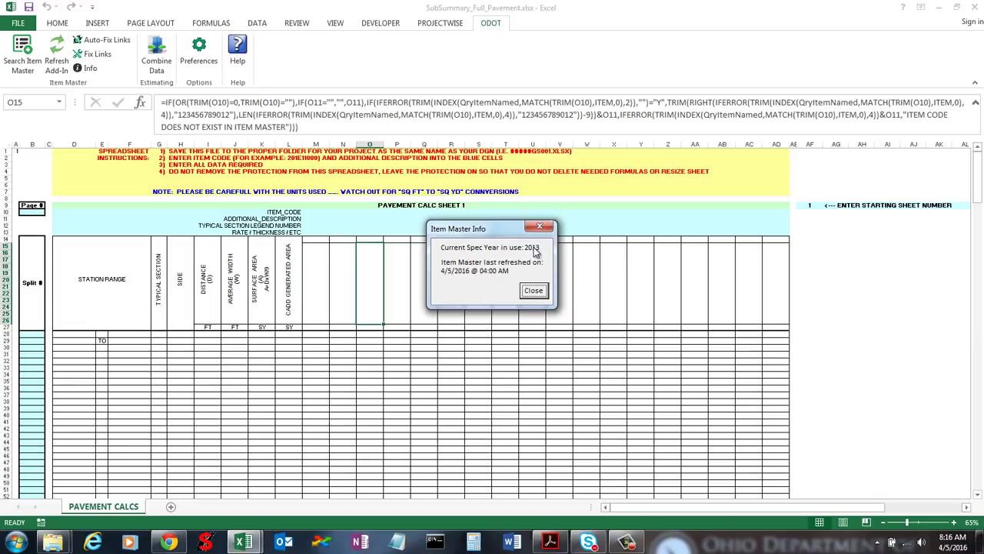
{"action": "left_click", "coordinate": [530, 289]}
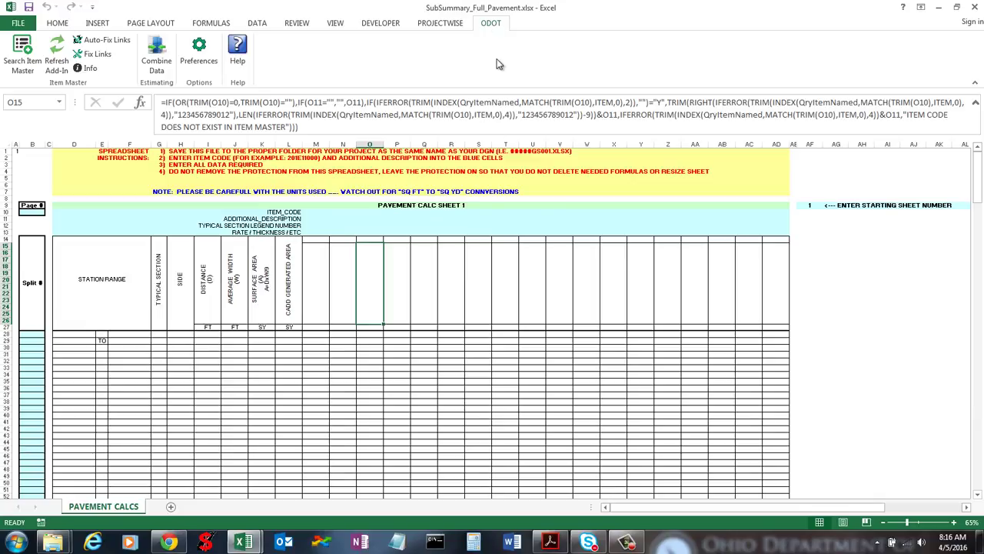
{"action": "left_click", "coordinate": [23, 54]}
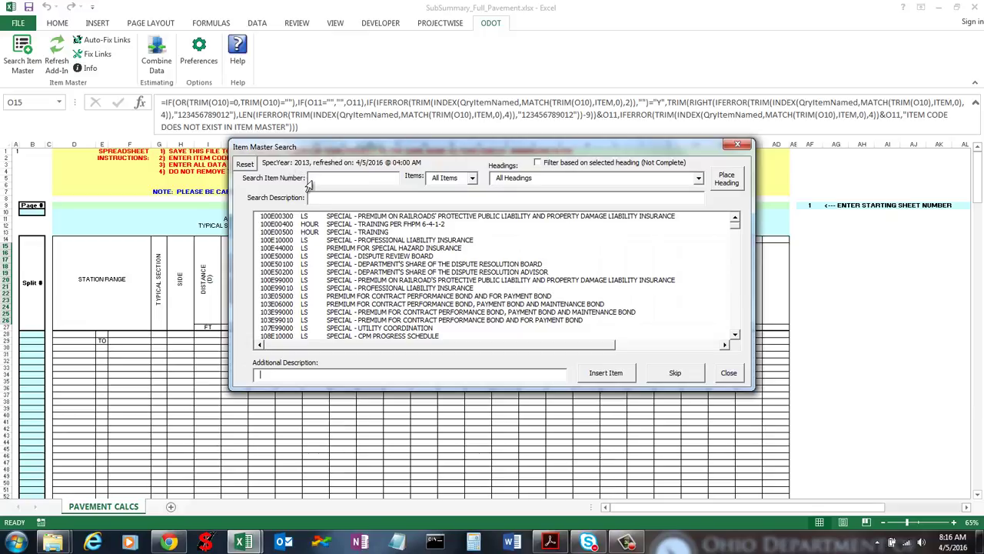
{"action": "left_click", "coordinate": [735, 144]}
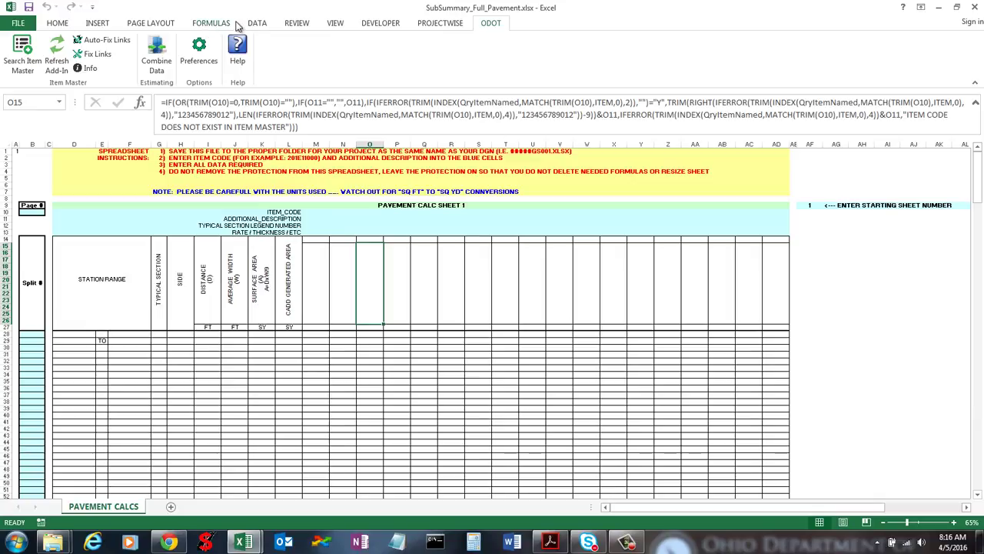
Check in the Name Manager what the ITEM and QryItemNamed ranges refer to, then close it.
{"action": "left_click", "coordinate": [209, 23]}
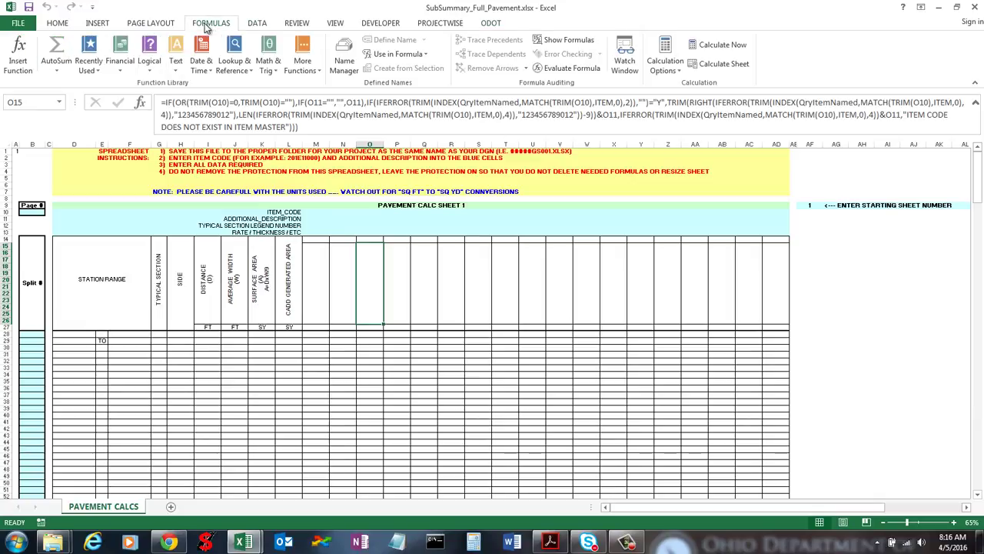
{"action": "left_click", "coordinate": [344, 60]}
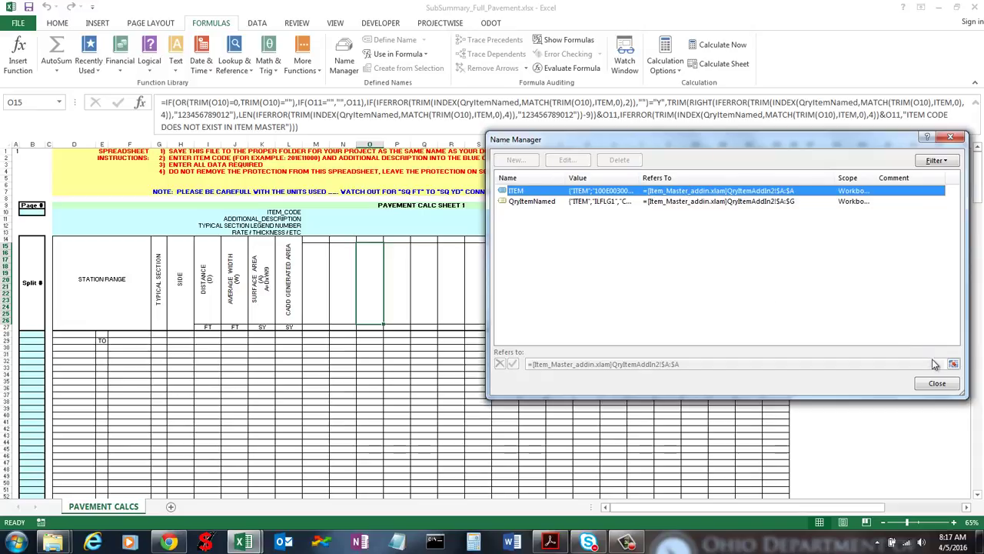
{"action": "left_click", "coordinate": [937, 382]}
Open the add-in's Fix Links tool and add SubSummary_Full_Pavement.xlsx to its list of files.
{"action": "left_click", "coordinate": [492, 23]}
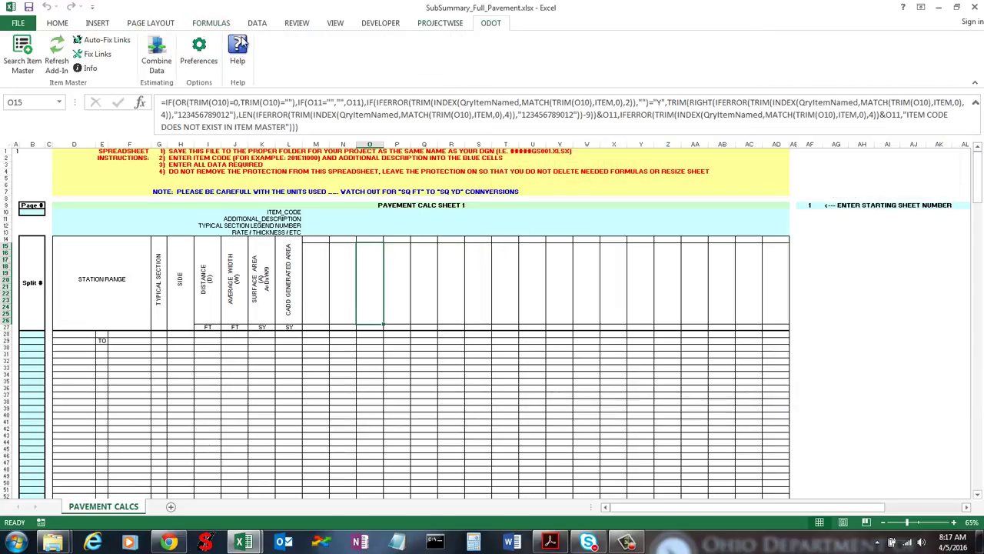
{"action": "left_click", "coordinate": [97, 55]}
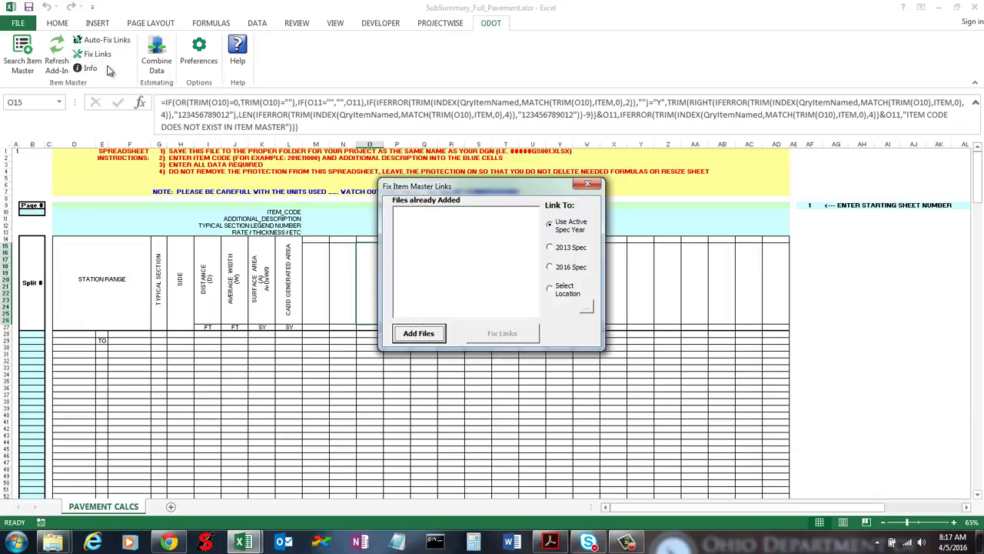
{"action": "left_click_drag", "start_coordinate": [396, 186], "coordinate": [366, 133]}
{"action": "left_click", "coordinate": [389, 280]}
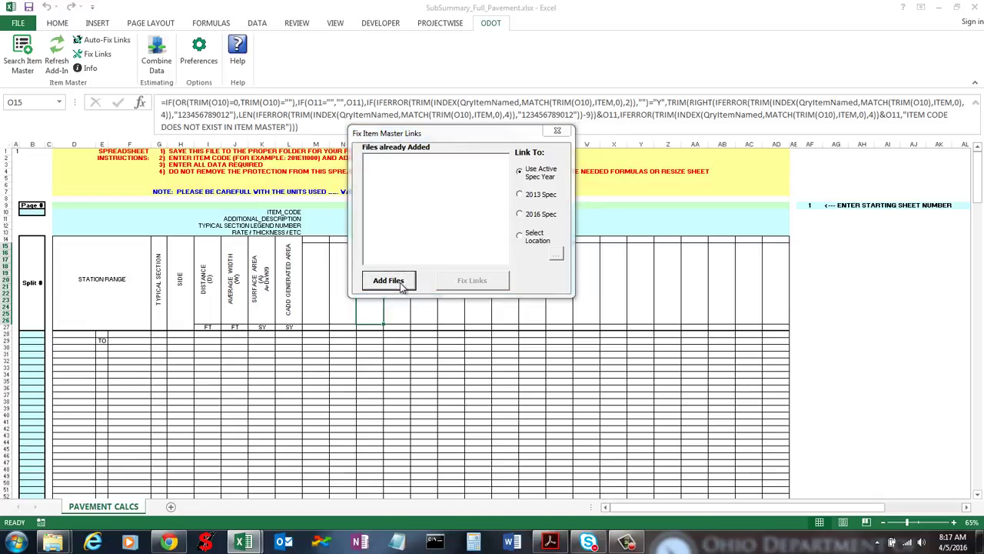
{"action": "left_click", "coordinate": [565, 279]}
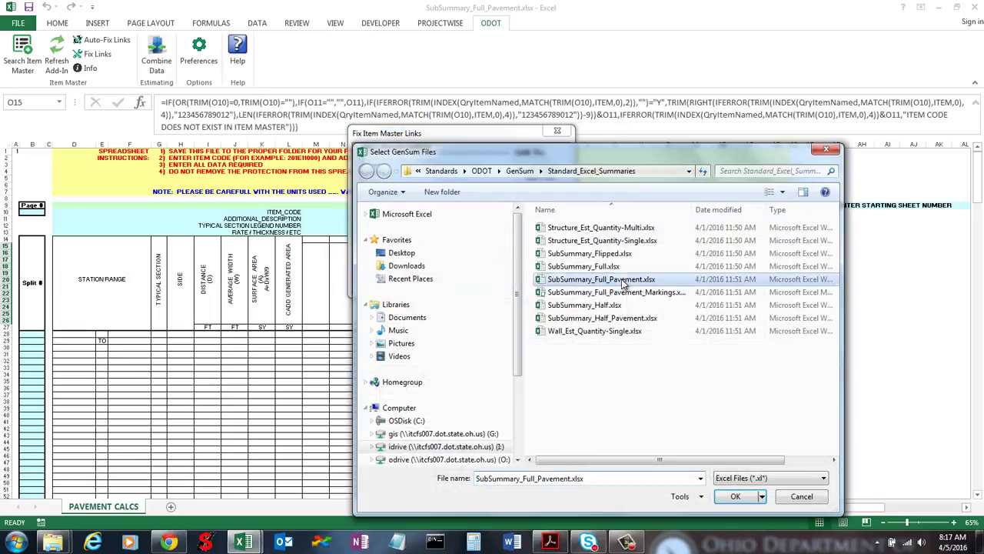
{"action": "left_click", "coordinate": [737, 496]}
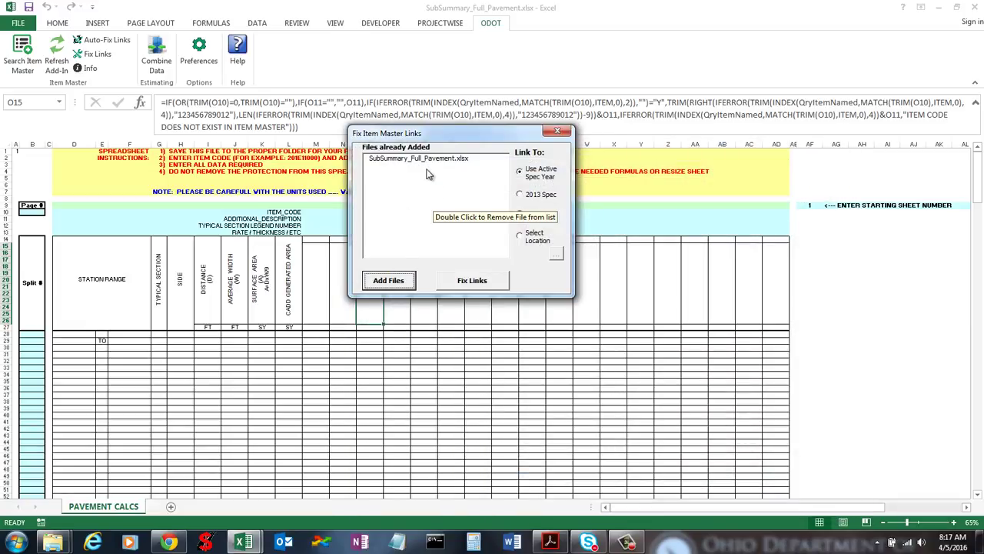
Demonstrate the link target options by switching between Use Active Spec Year, 2013 Spec and 2016 Spec.
{"action": "left_click", "coordinate": [549, 177]}
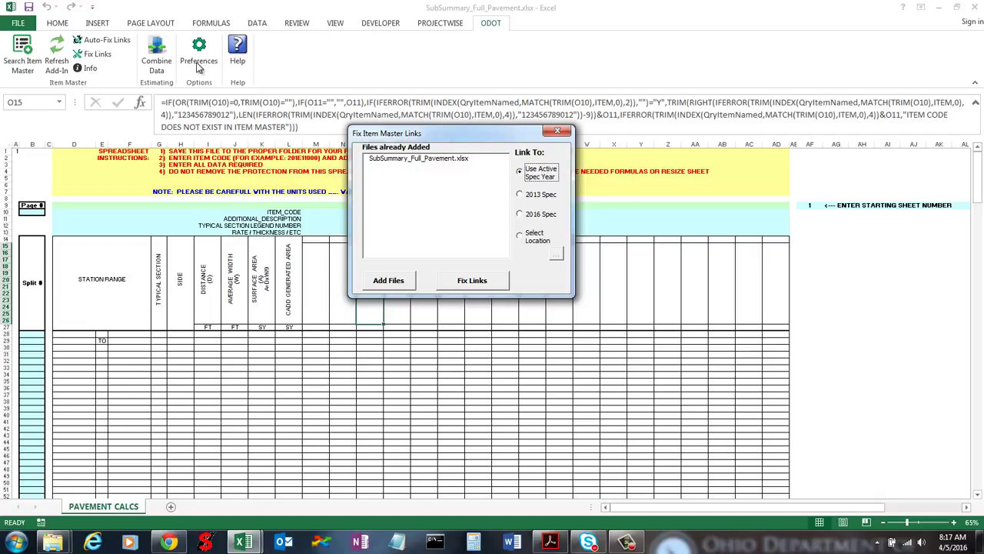
{"action": "left_click", "coordinate": [523, 215]}
{"action": "left_click", "coordinate": [521, 195]}
{"action": "left_click", "coordinate": [522, 217]}
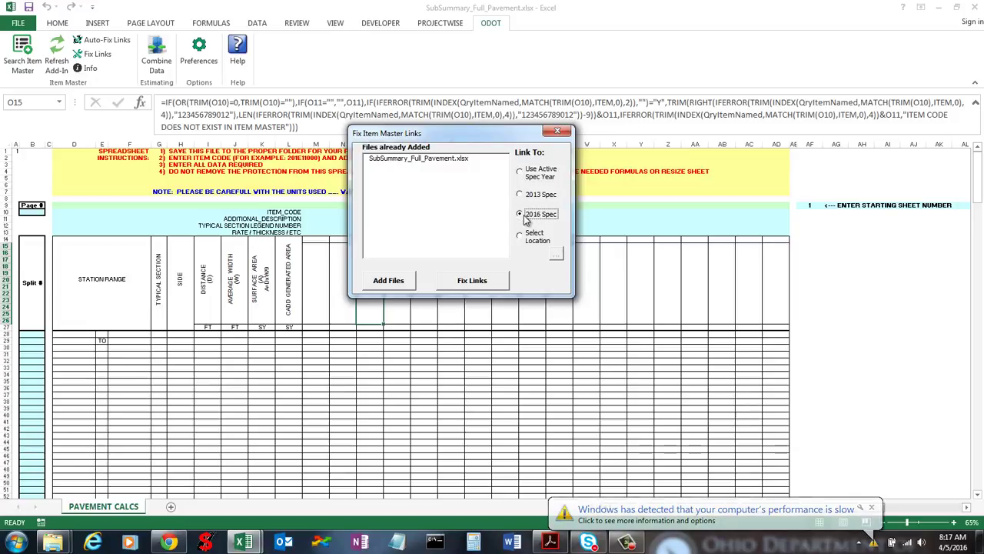
{"action": "left_click", "coordinate": [522, 172]}
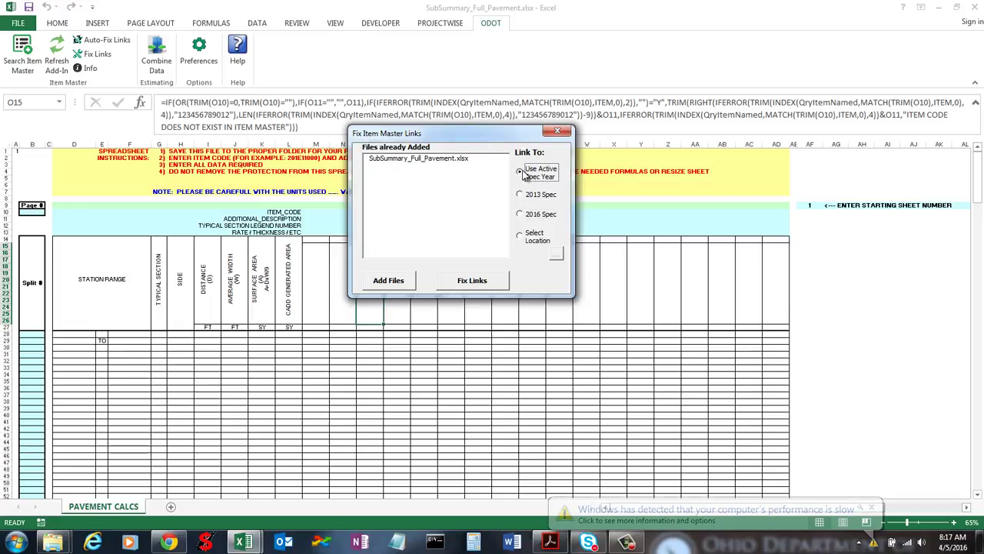
{"action": "left_click", "coordinate": [521, 195]}
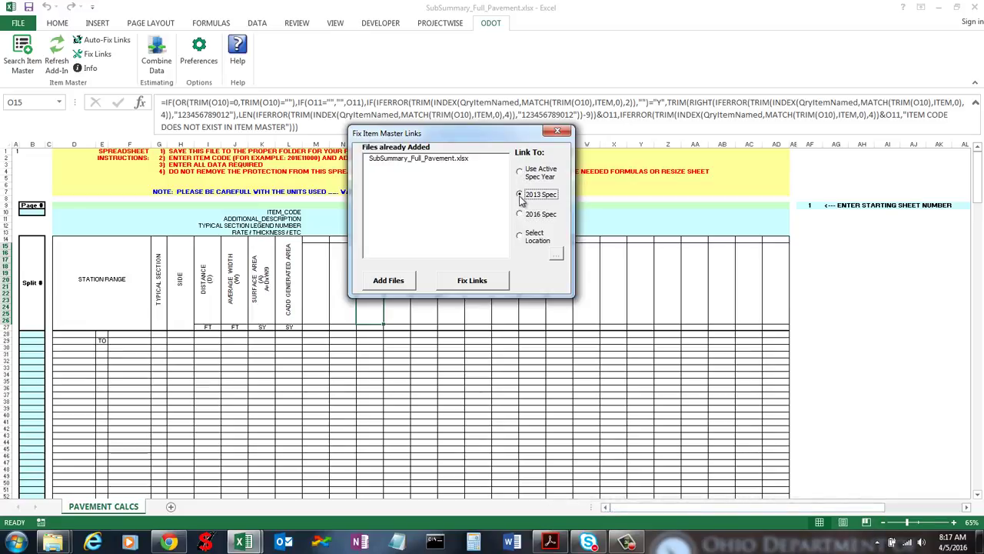
{"action": "left_click", "coordinate": [527, 178]}
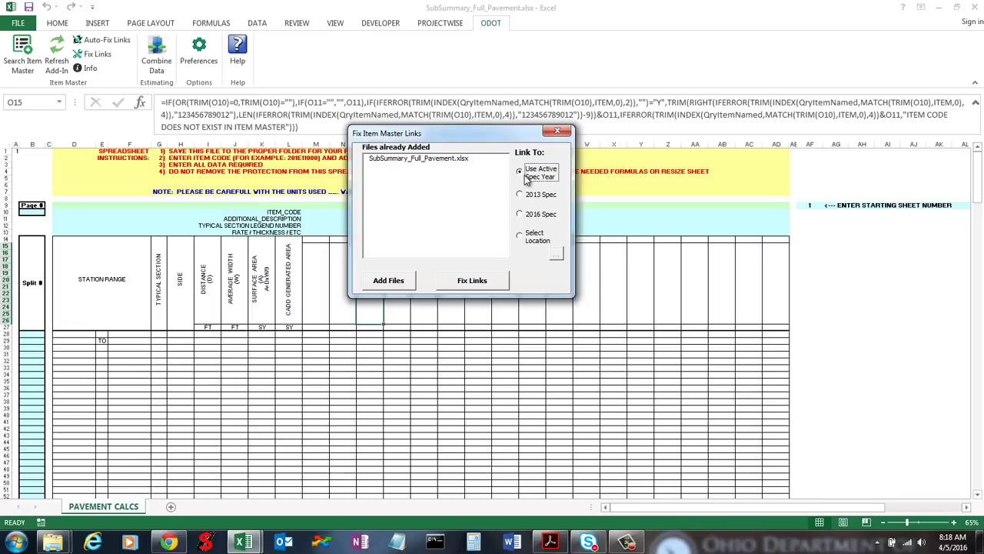
{"action": "left_click", "coordinate": [520, 198]}
{"action": "left_click", "coordinate": [524, 179]}
Link SubSummary_Full_Pavement.xlsx to the 2016 Spec, run the link fix, and acknowledge its completion.
{"action": "left_click", "coordinate": [530, 215]}
{"action": "left_click", "coordinate": [487, 284]}
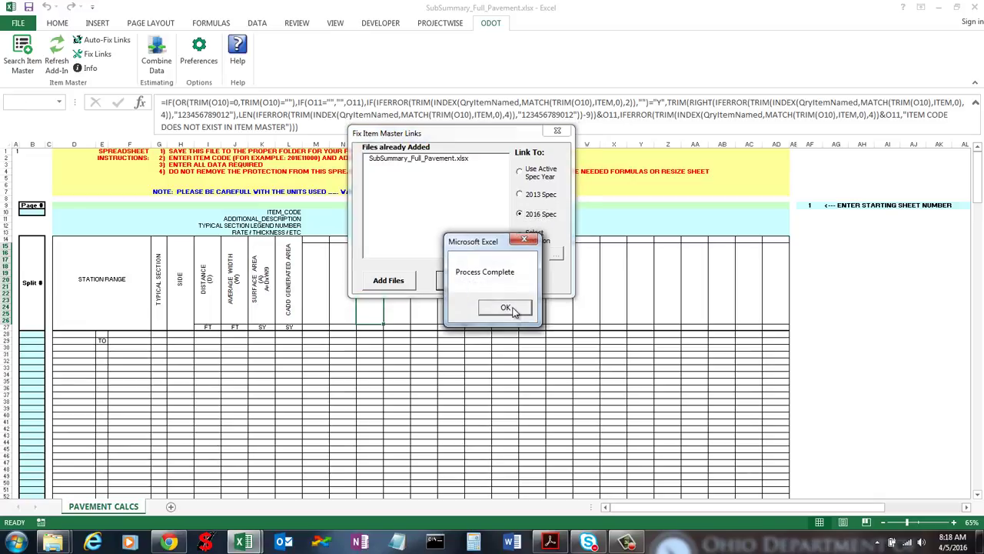
{"action": "left_click", "coordinate": [505, 307]}
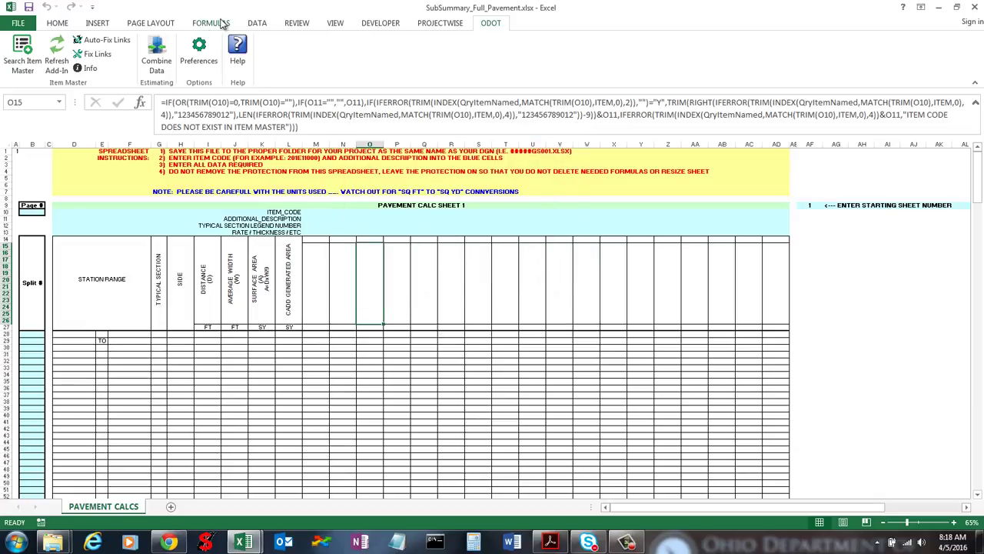
Reopen the Name Manager and compare the references of the ITEM and QryItemNamed ranges.
{"action": "left_click", "coordinate": [201, 24]}
{"action": "left_click", "coordinate": [338, 58]}
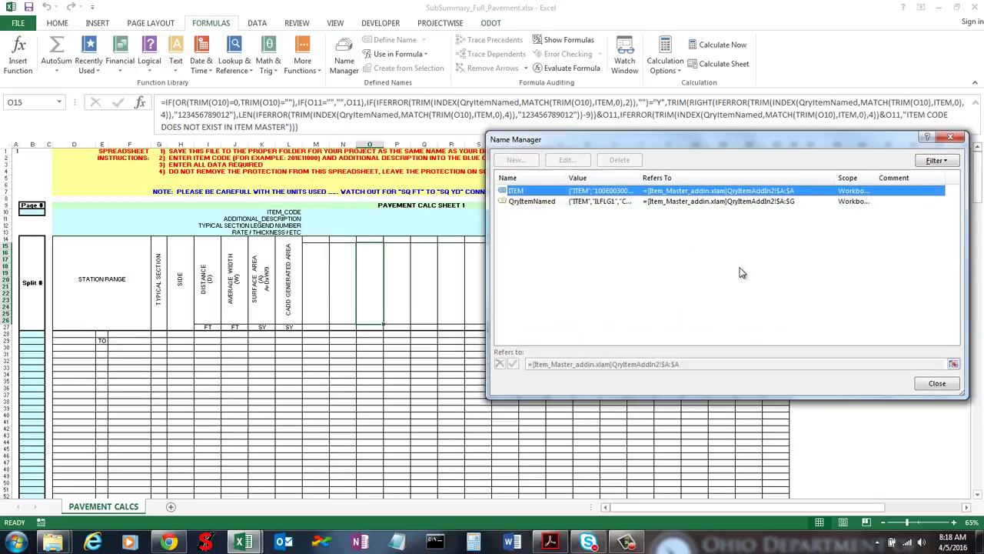
{"action": "left_click", "coordinate": [781, 201]}
{"action": "left_click", "coordinate": [781, 192]}
{"action": "left_click", "coordinate": [784, 200]}
{"action": "left_click", "coordinate": [785, 192]}
{"action": "left_click", "coordinate": [788, 201]}
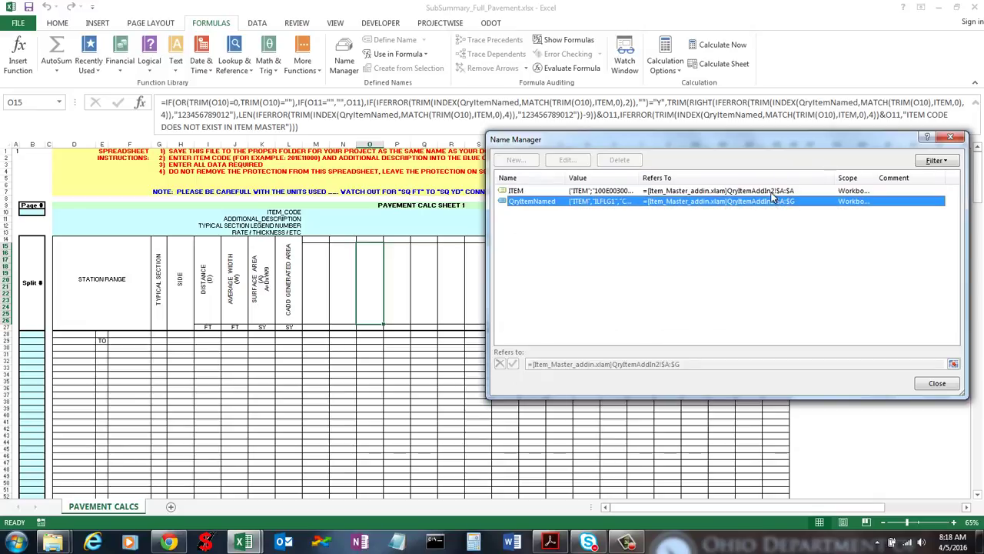
Close the Name Manager and check the current spec year and last refresh date in the add-in's Item Master Info.
{"action": "left_click", "coordinate": [935, 383]}
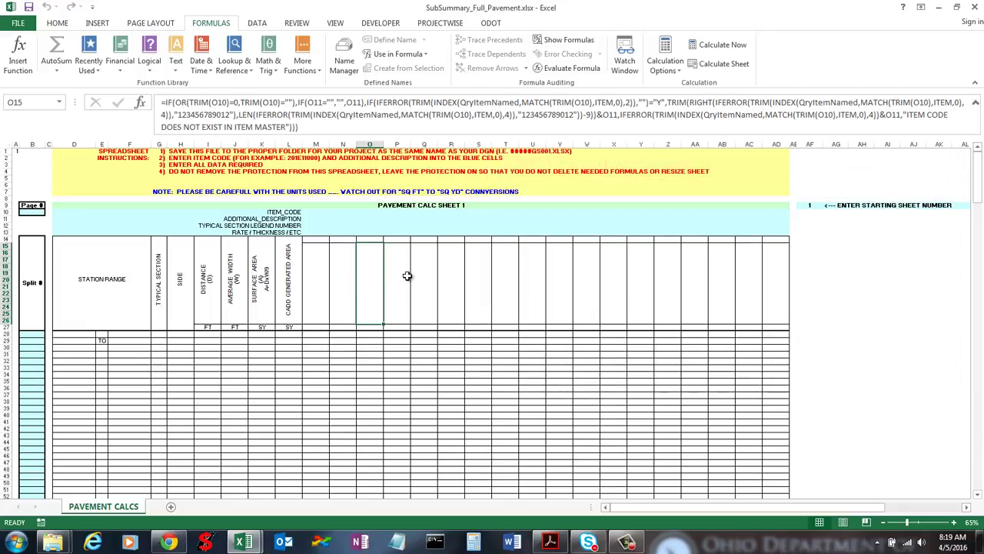
{"action": "left_click", "coordinate": [492, 23]}
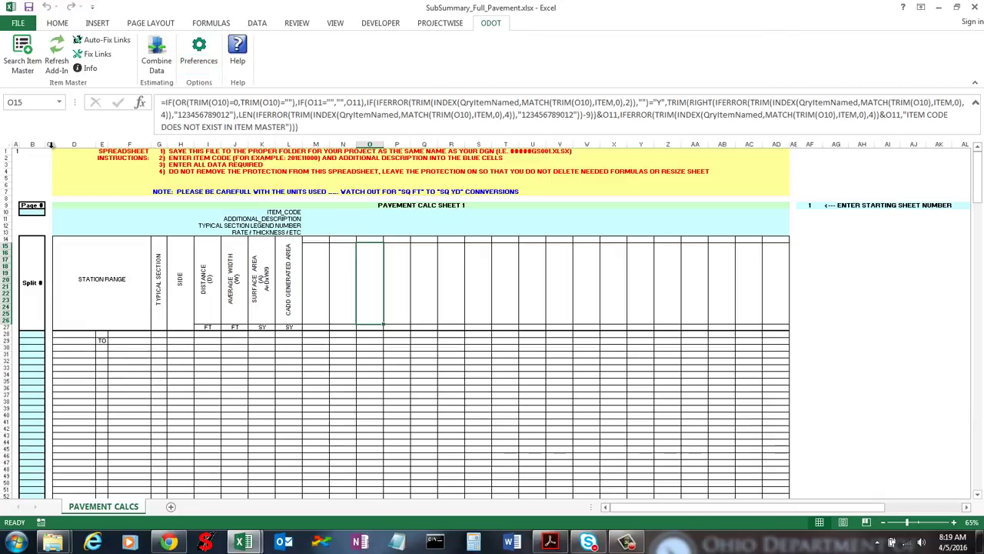
{"action": "left_click", "coordinate": [90, 68]}
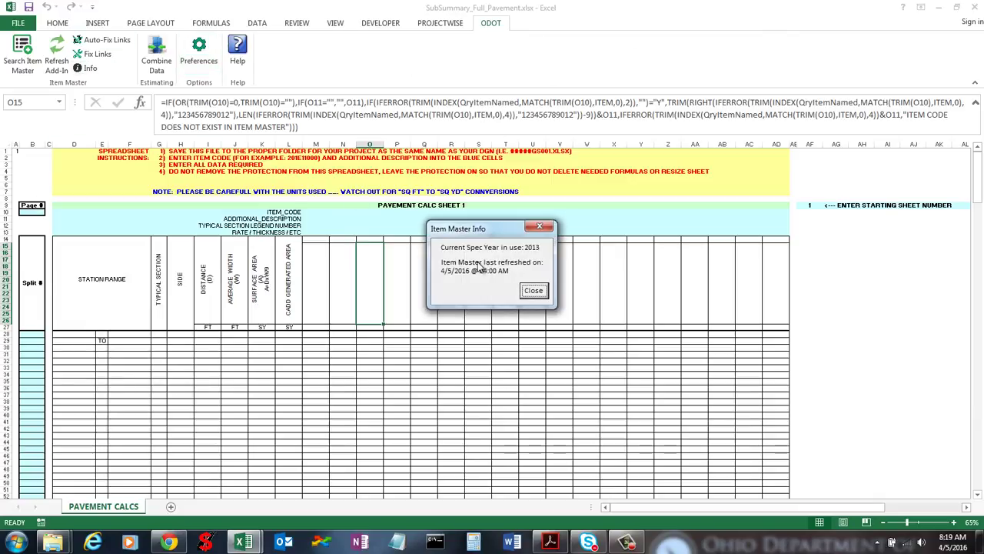
{"action": "left_click", "coordinate": [534, 290]}
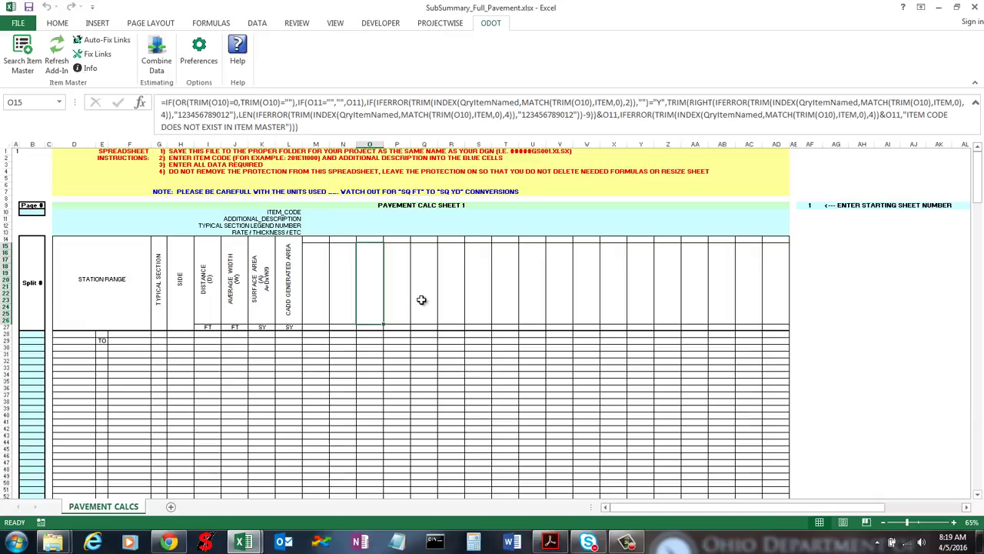
Inspect the item lookup formulas in cells M15, N15 and P15 and the item code input cell M10.
{"action": "left_click", "coordinate": [325, 282]}
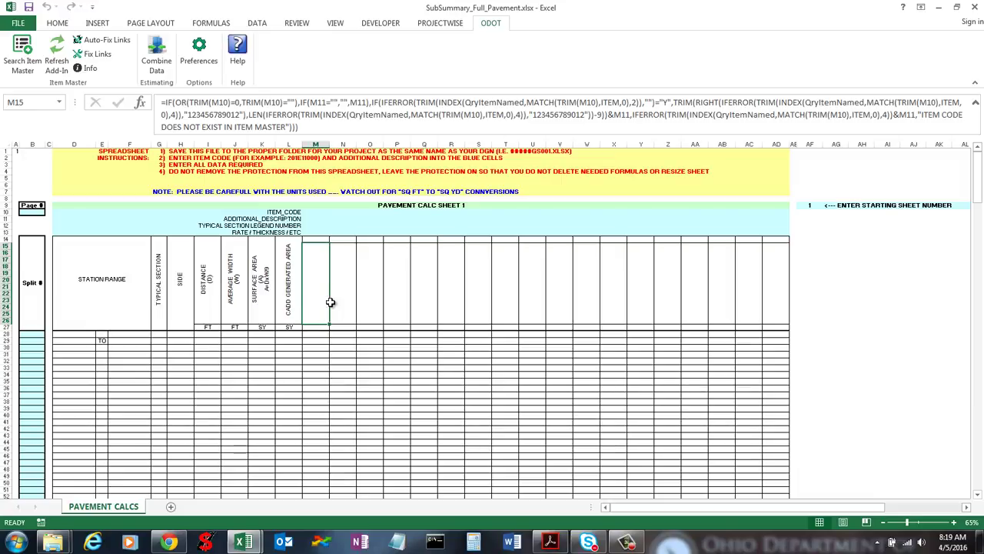
{"action": "left_click", "coordinate": [363, 297]}
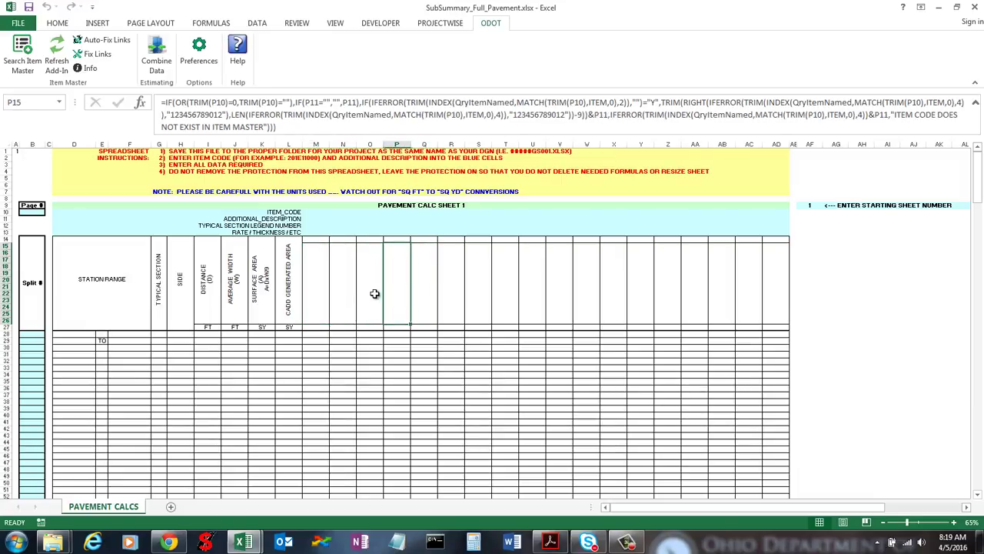
{"action": "left_click", "coordinate": [346, 294]}
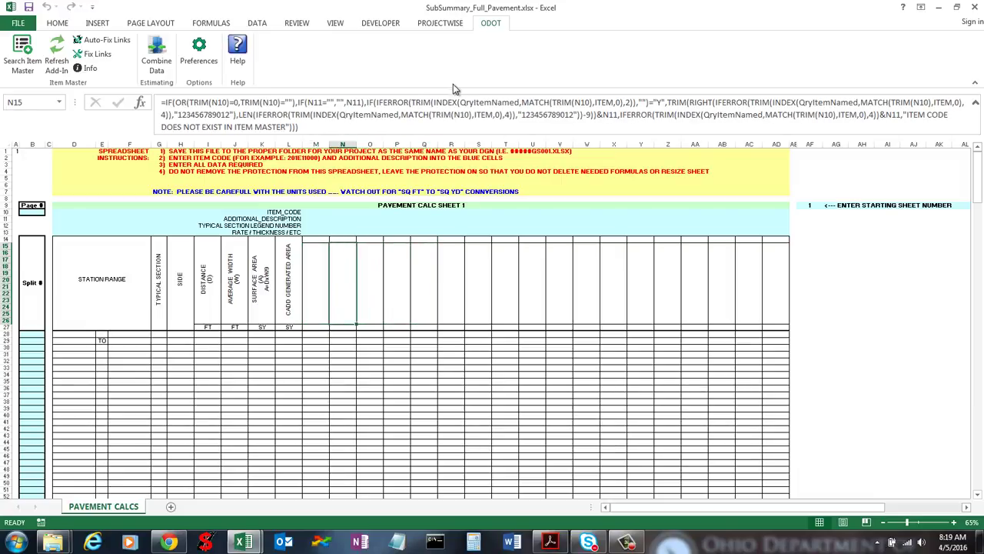
{"action": "left_click", "coordinate": [328, 314]}
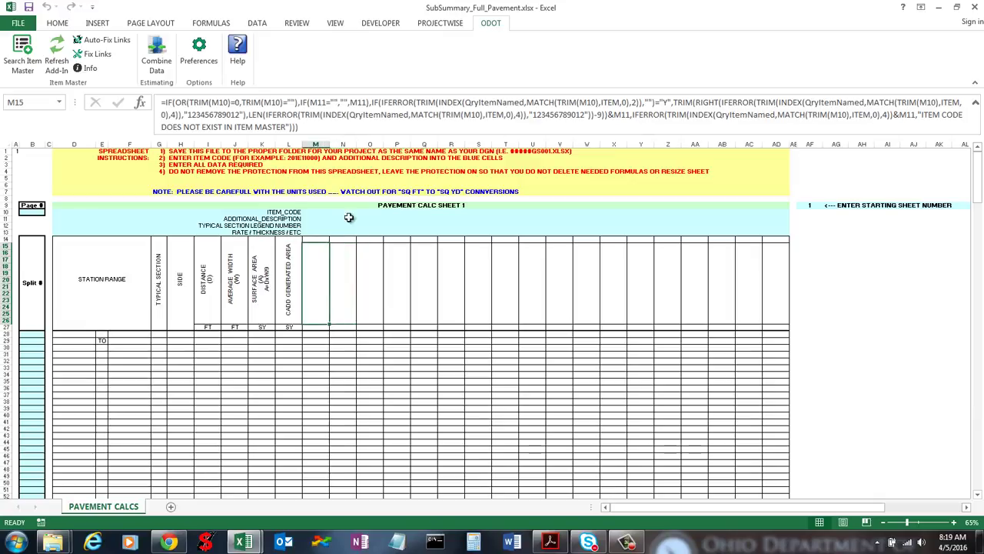
{"action": "left_click", "coordinate": [399, 305]}
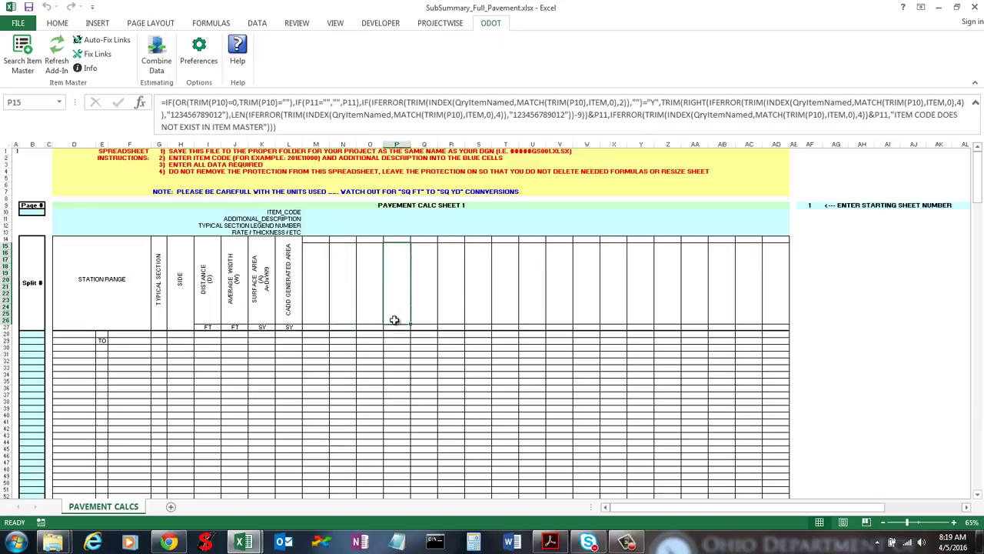
{"action": "left_click", "coordinate": [323, 281]}
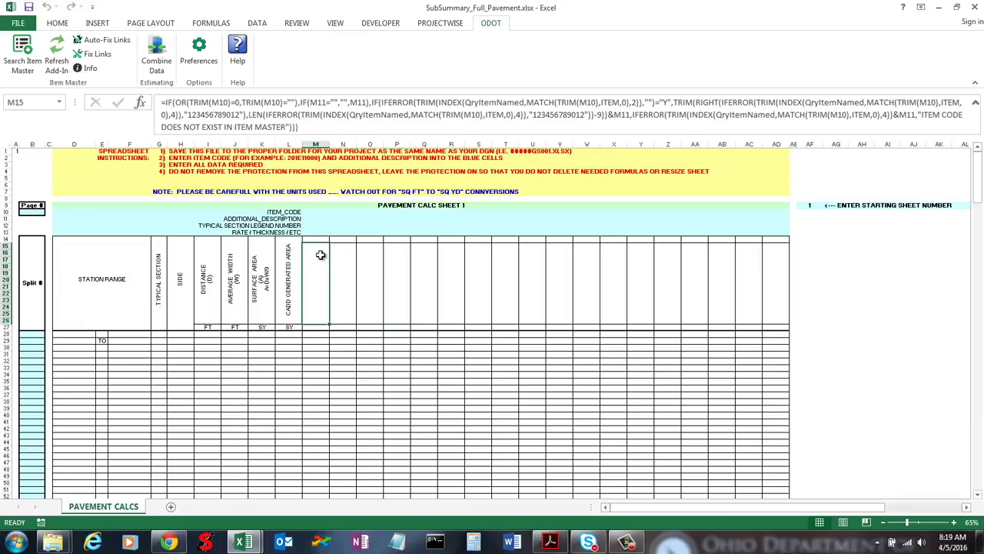
{"action": "left_click", "coordinate": [318, 213]}
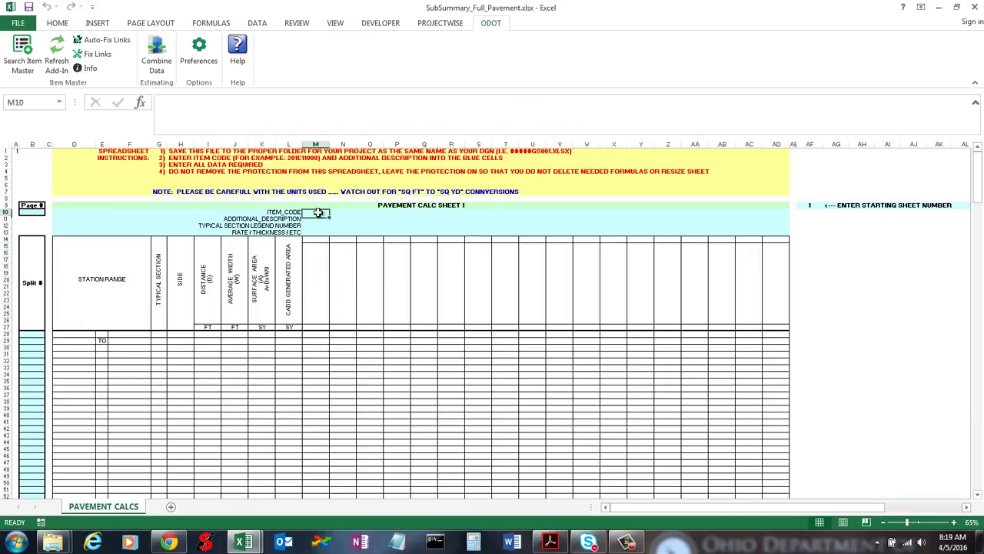
Demonstrate Auto-Fix Links by turning it on, viewing the Fix Item Master Links dialog, and turning it off again.
{"action": "left_click", "coordinate": [116, 40]}
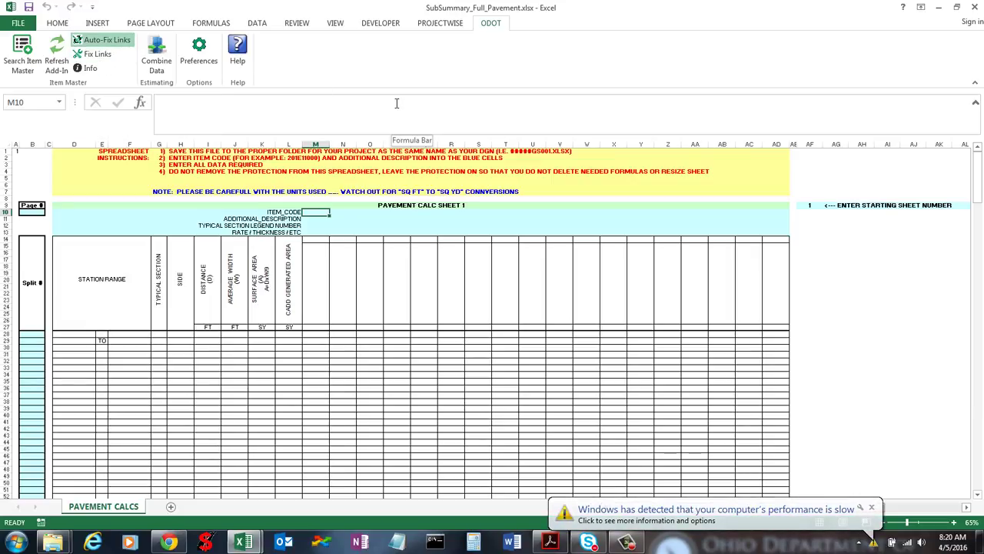
{"action": "left_click", "coordinate": [126, 43]}
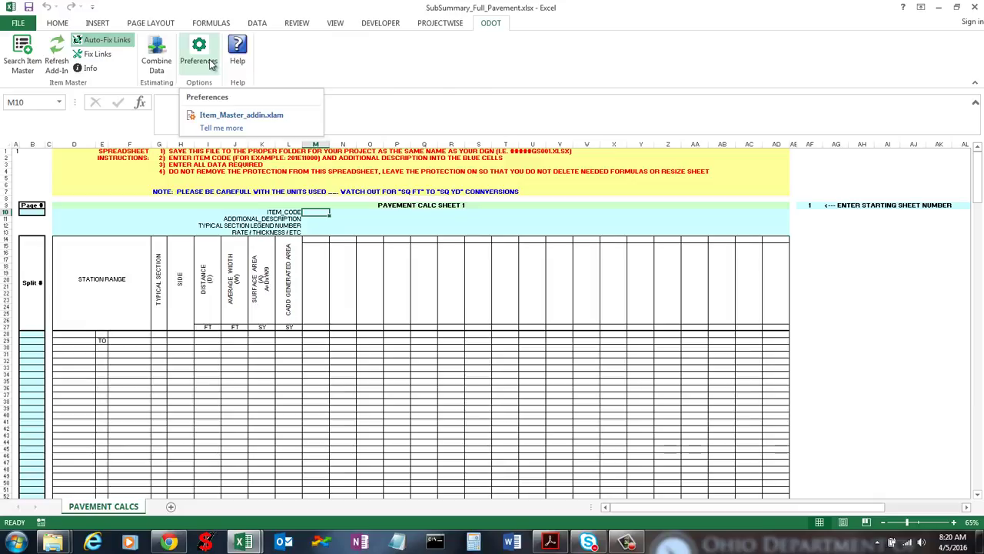
{"action": "left_click", "coordinate": [117, 43]}
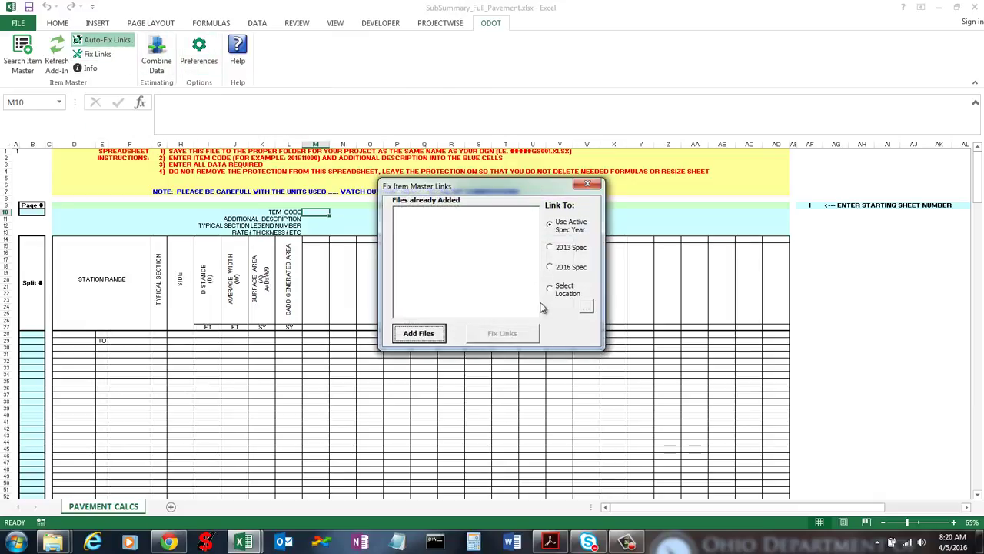
{"action": "left_click", "coordinate": [587, 184]}
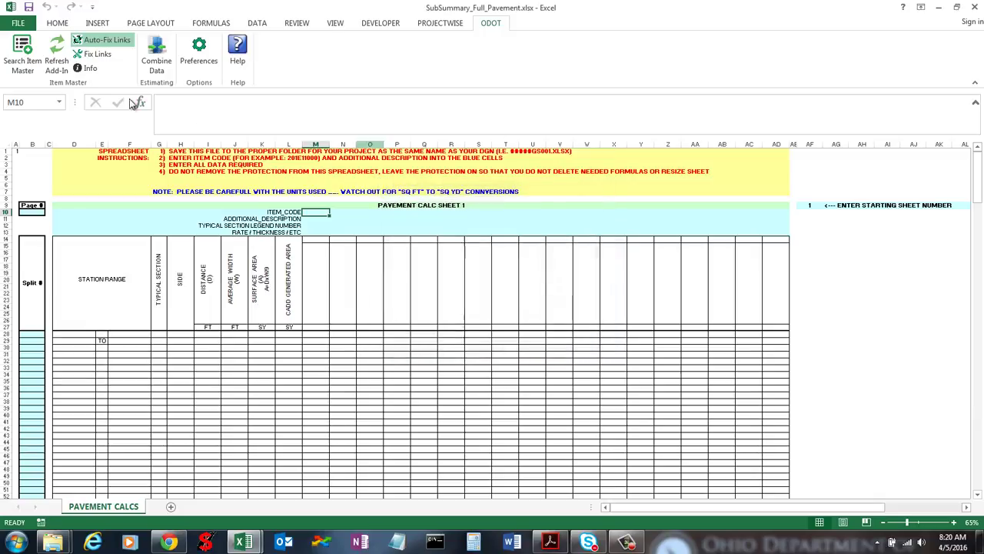
{"action": "left_click", "coordinate": [119, 42]}
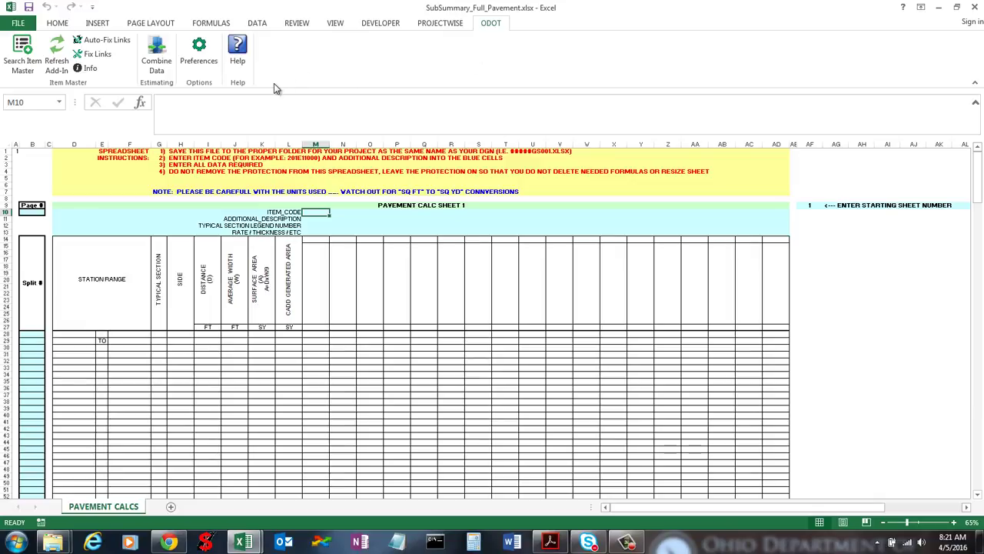
Set the active spec year to 2016 in the add-in's user preferences and apply the change.
{"action": "left_click", "coordinate": [206, 51]}
{"action": "left_click_drag", "start_coordinate": [422, 221], "coordinate": [402, 115]}
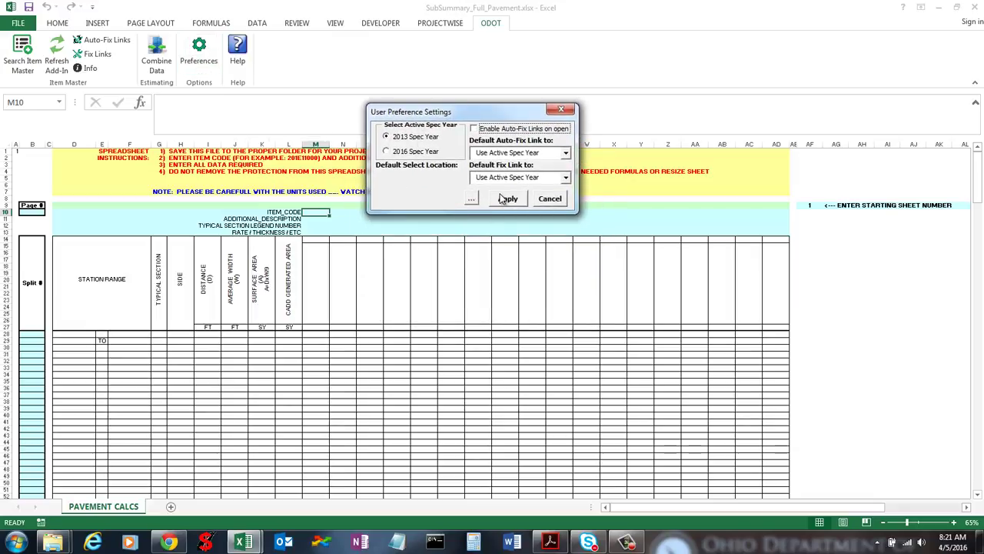
{"action": "left_click", "coordinate": [424, 141]}
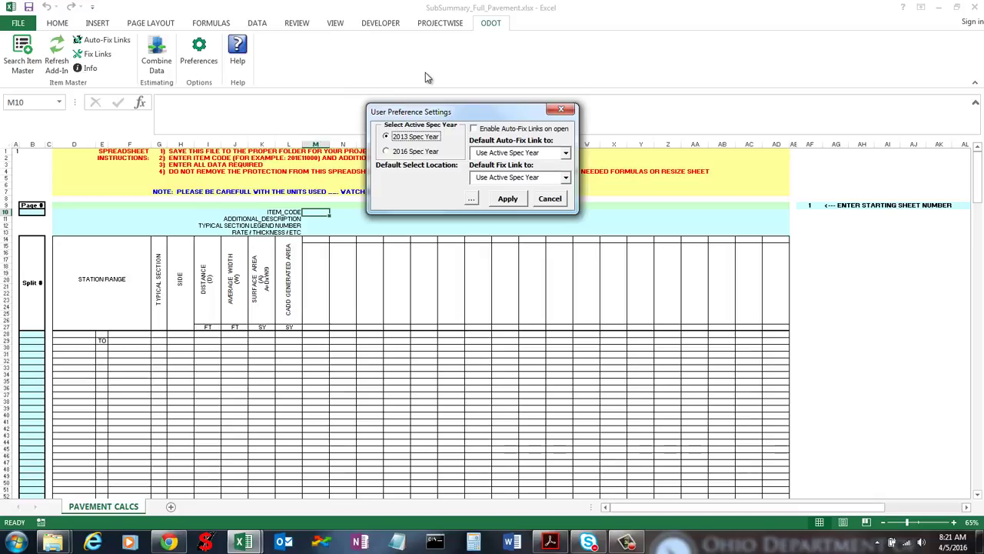
{"action": "left_click", "coordinate": [416, 151]}
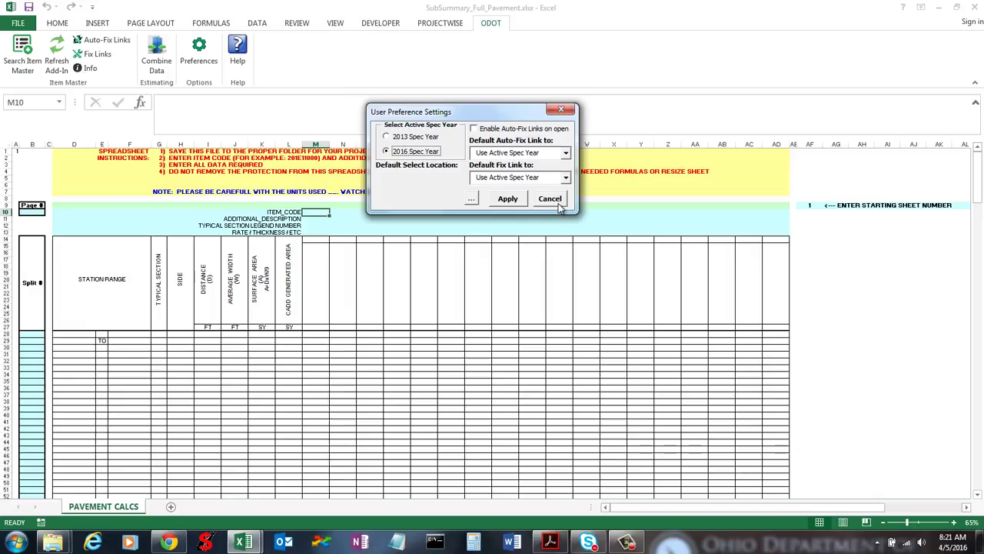
{"action": "left_click", "coordinate": [508, 199]}
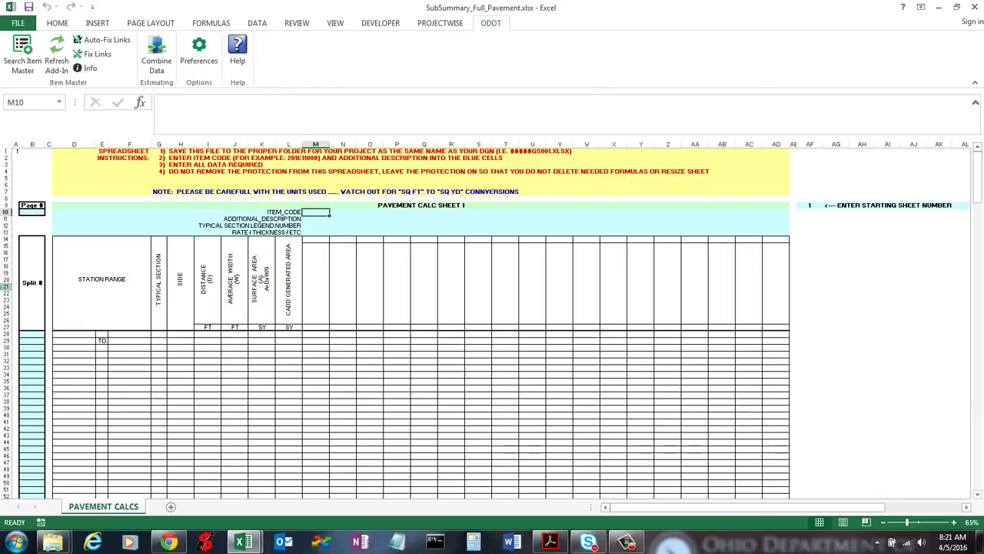
Reopen the user preferences to review the active spec year, and reapply 2016 Spec Year.
{"action": "left_click", "coordinate": [198, 62]}
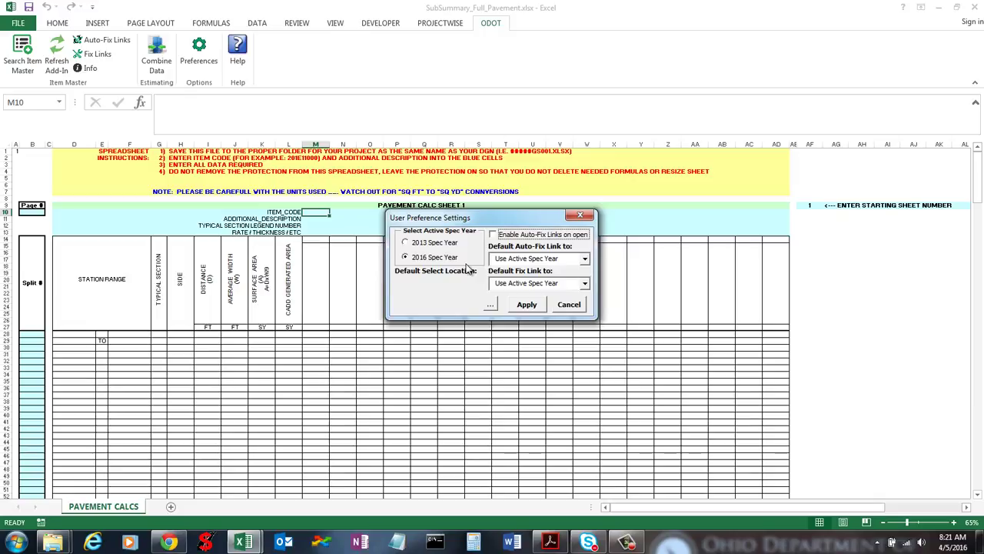
{"action": "key", "text": "Tab"}
{"action": "left_click", "coordinate": [534, 303]}
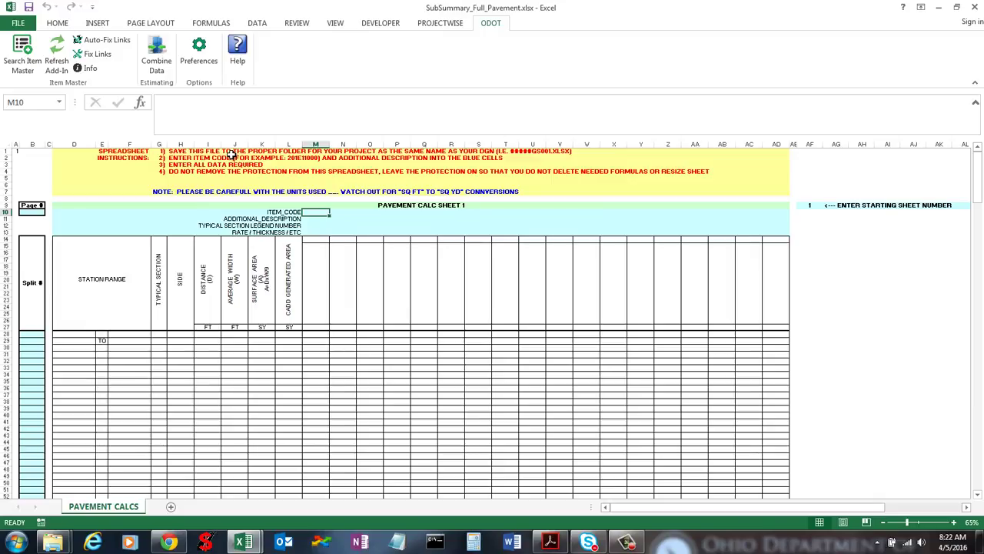
{"action": "left_click", "coordinate": [197, 60]}
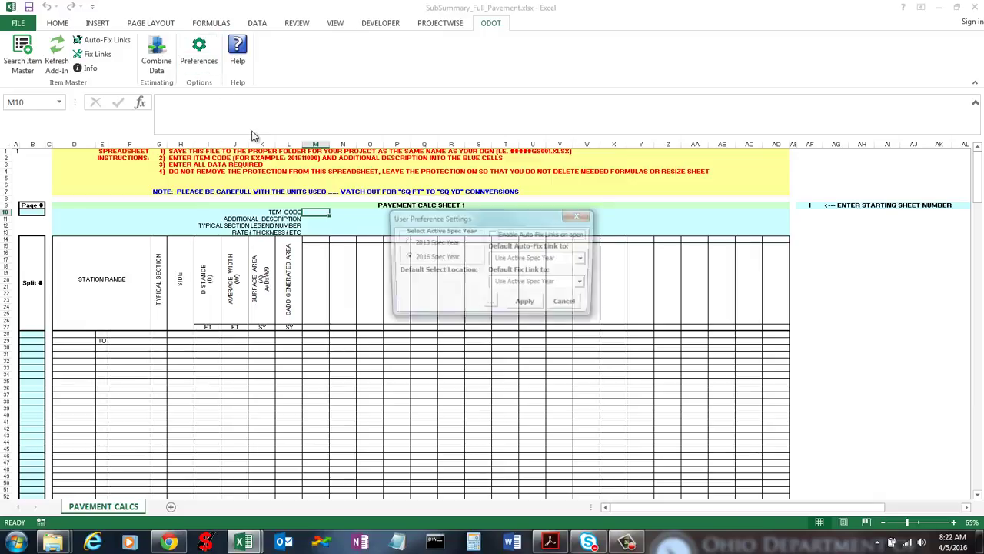
{"action": "left_click", "coordinate": [428, 258]}
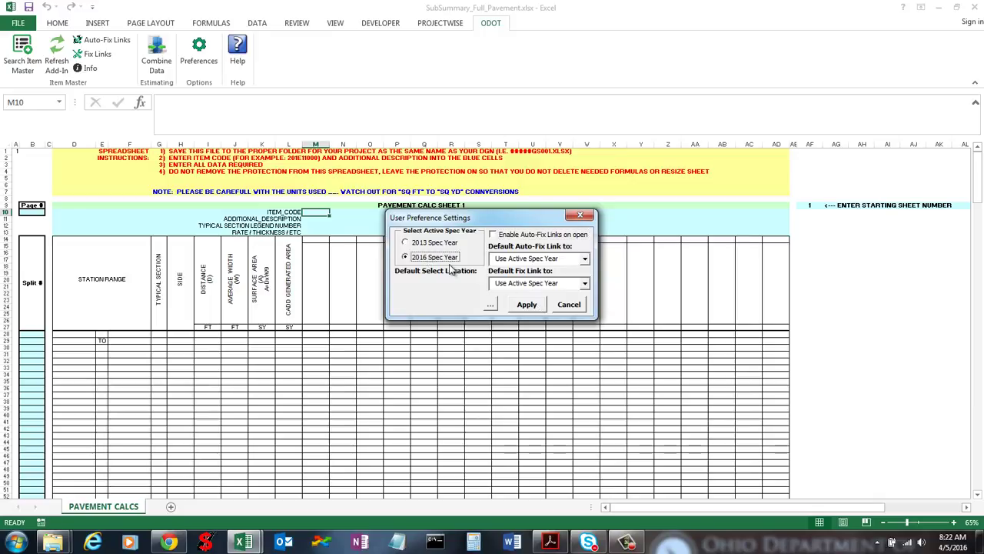
{"action": "left_click", "coordinate": [530, 305]}
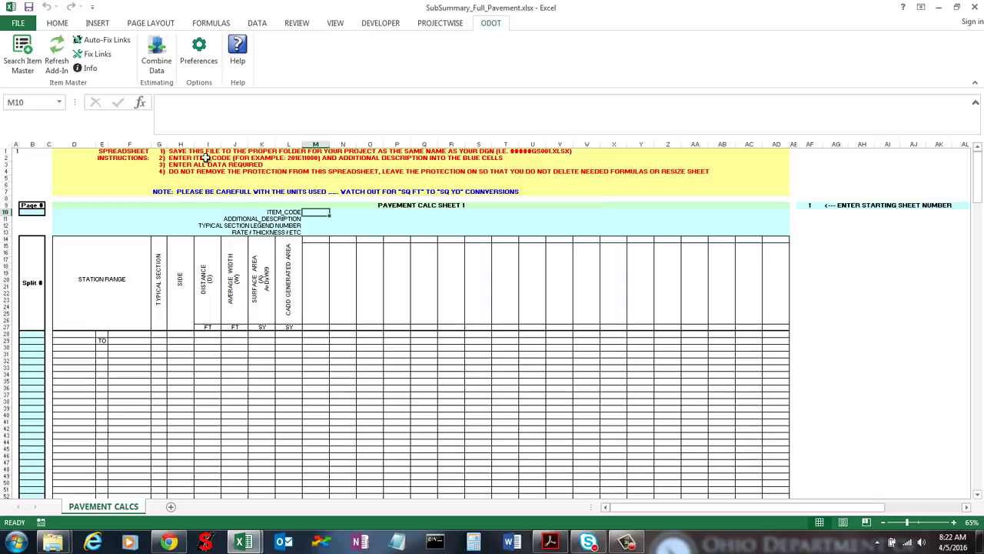
Check the spec year in use in both the Item Master Search and the Item Master Info.
{"action": "left_click", "coordinate": [25, 53]}
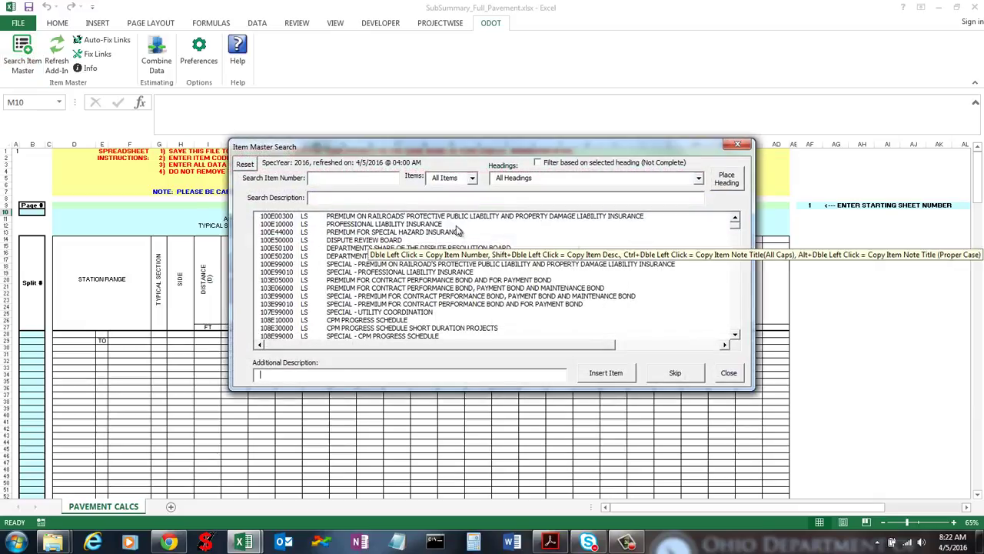
{"action": "left_click", "coordinate": [737, 146]}
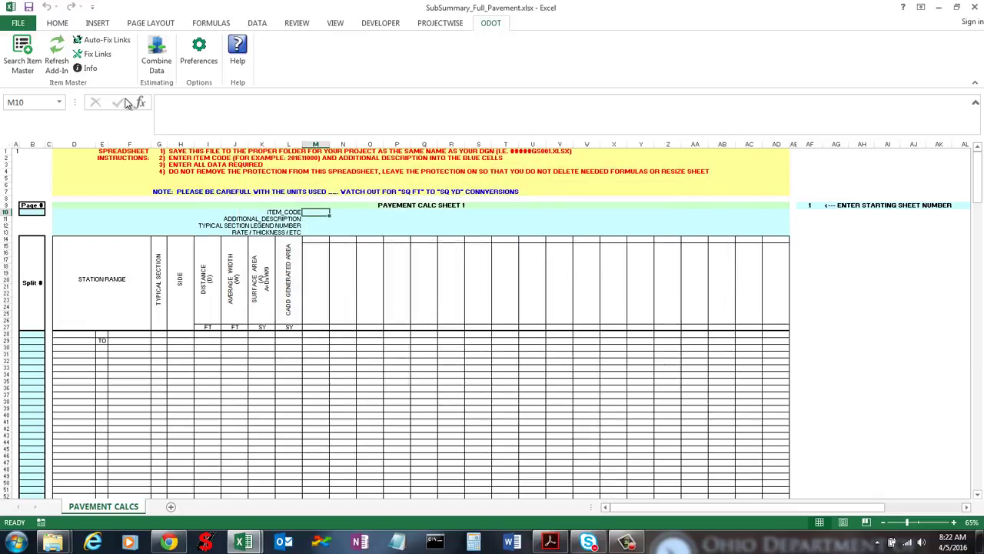
{"action": "left_click", "coordinate": [89, 69]}
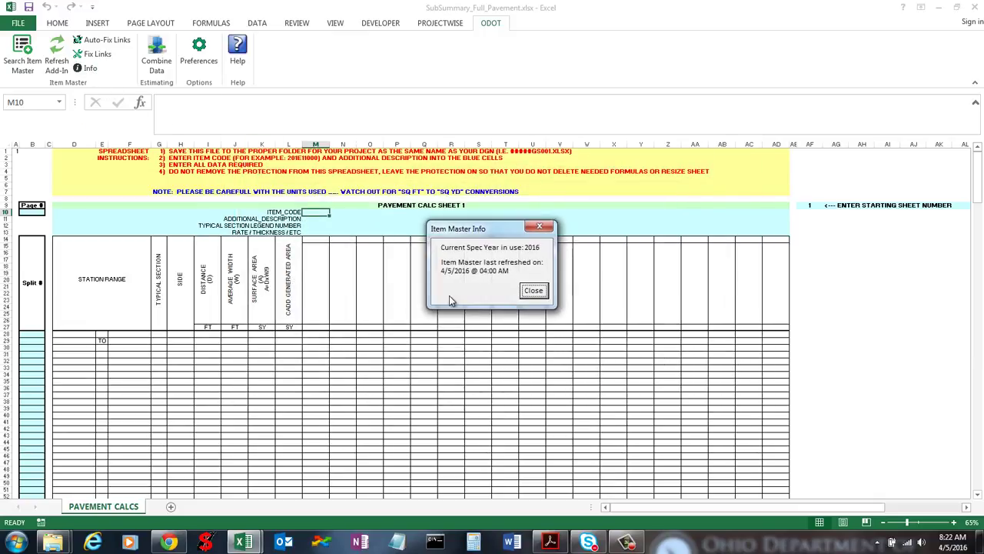
{"action": "left_click", "coordinate": [535, 295]}
Review the Use Active Spec Year link target in Fix Links and the default link settings in the user preferences.
{"action": "left_click", "coordinate": [97, 55]}
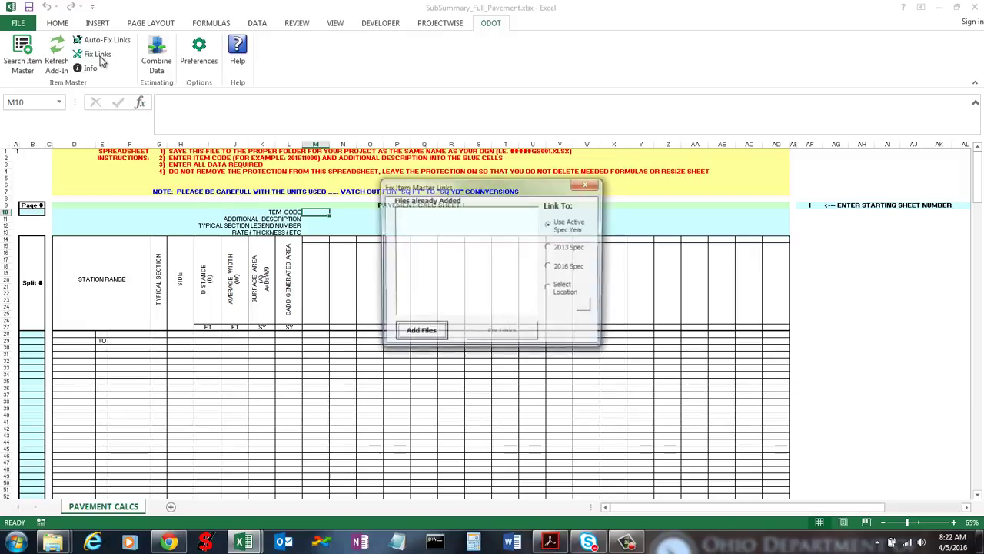
{"action": "left_click", "coordinate": [566, 225]}
{"action": "left_click", "coordinate": [586, 183]}
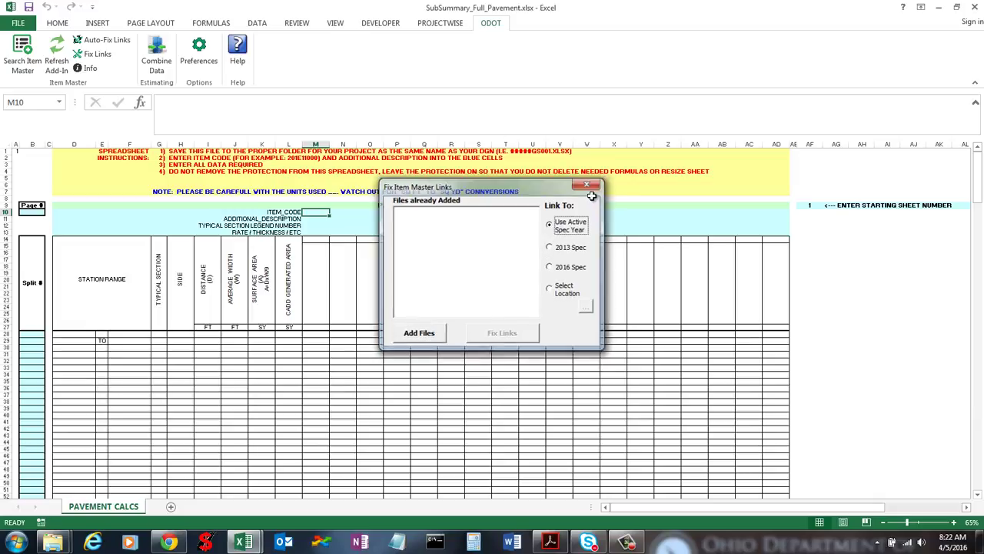
{"action": "left_click", "coordinate": [213, 61]}
{"action": "left_click_drag", "start_coordinate": [435, 218], "coordinate": [411, 89]}
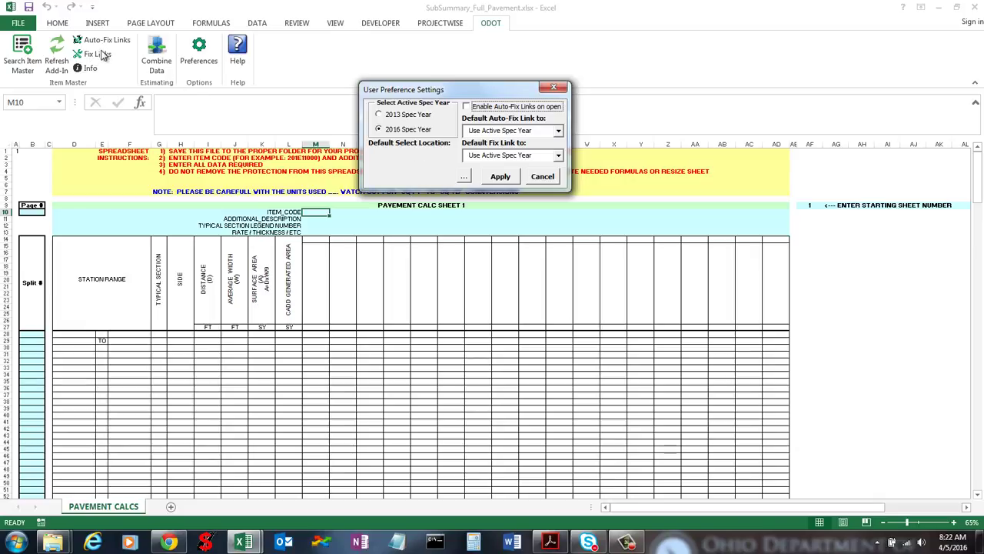
{"action": "left_click", "coordinate": [551, 176]}
Set the Fix Links target to Select Location, then view and cancel the browser for choosing an Excel Item Master file.
{"action": "left_click", "coordinate": [98, 57]}
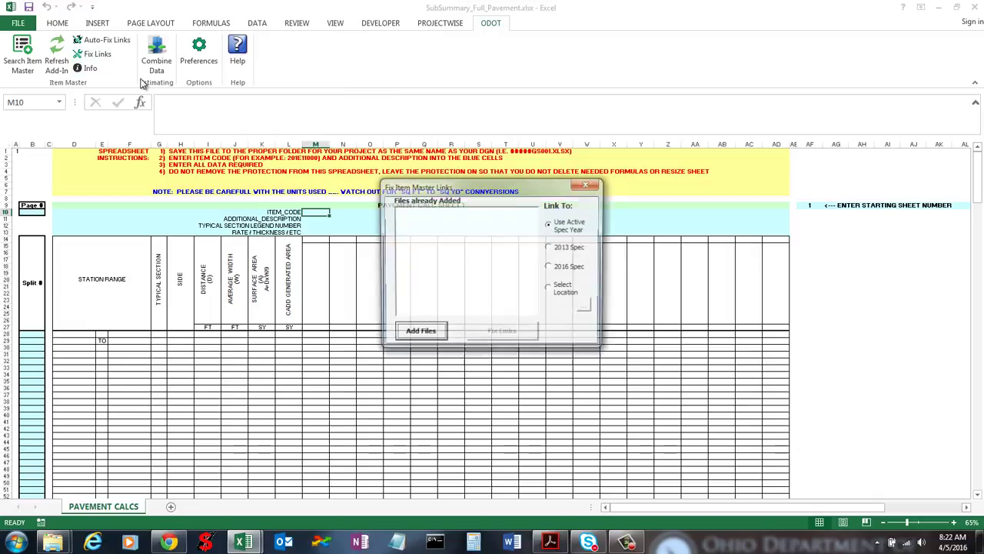
{"action": "left_click", "coordinate": [550, 290]}
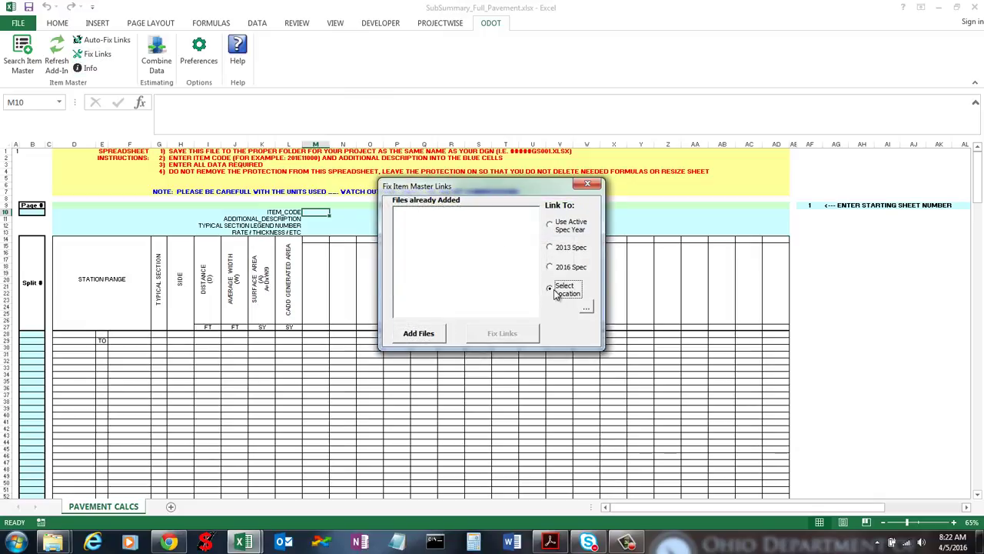
{"action": "left_click", "coordinate": [586, 308]}
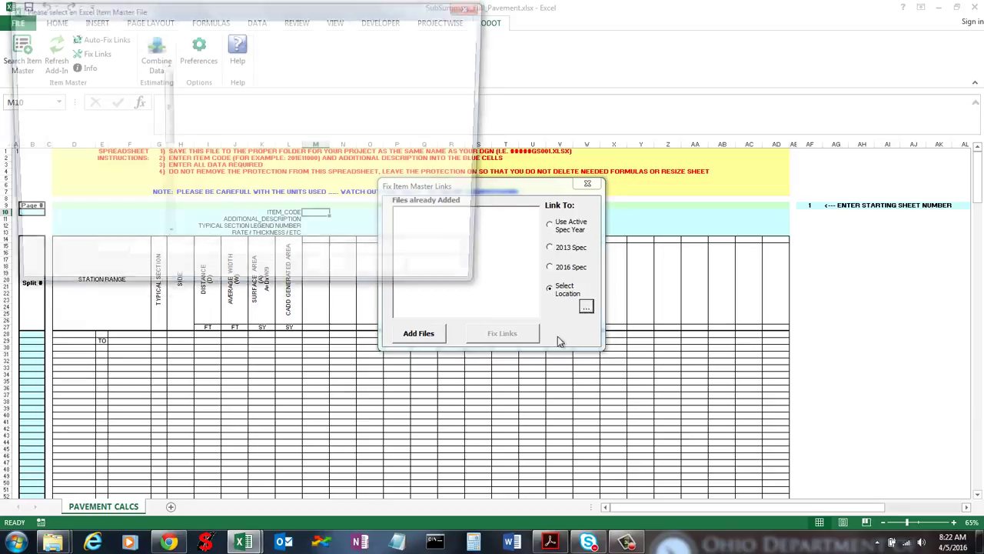
{"action": "left_click", "coordinate": [444, 276]}
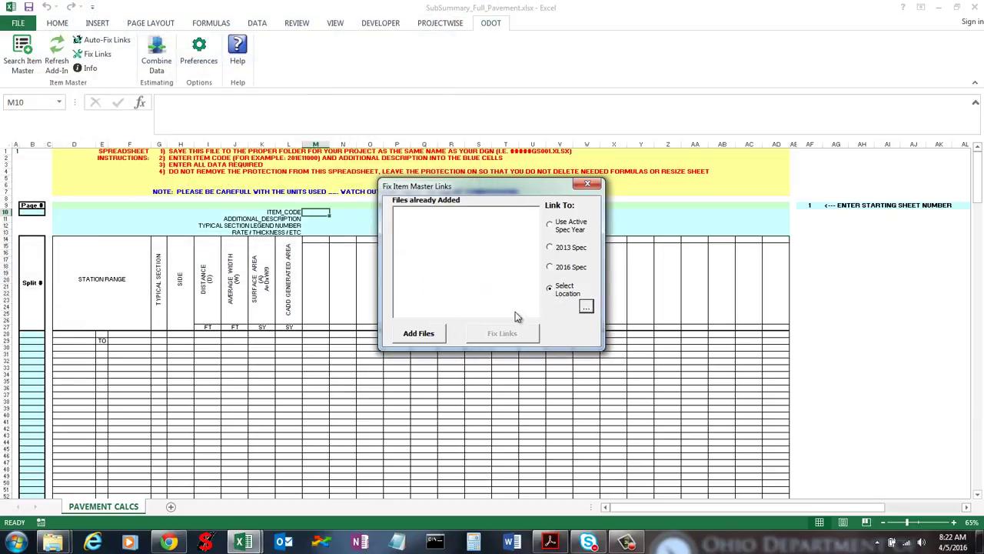
Close Fix Links, then view and cancel the default location browser and the user preferences.
{"action": "left_click", "coordinate": [590, 183]}
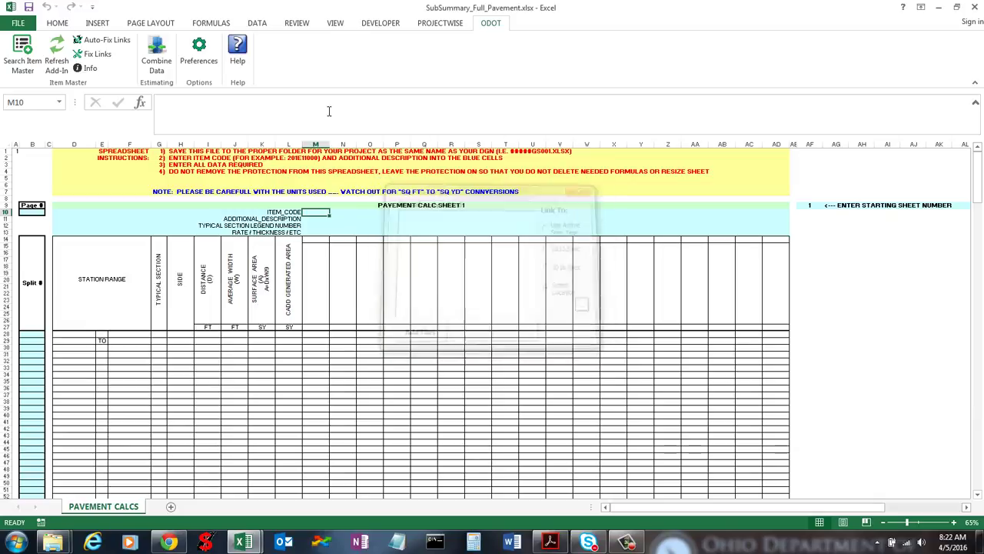
{"action": "left_click", "coordinate": [198, 55]}
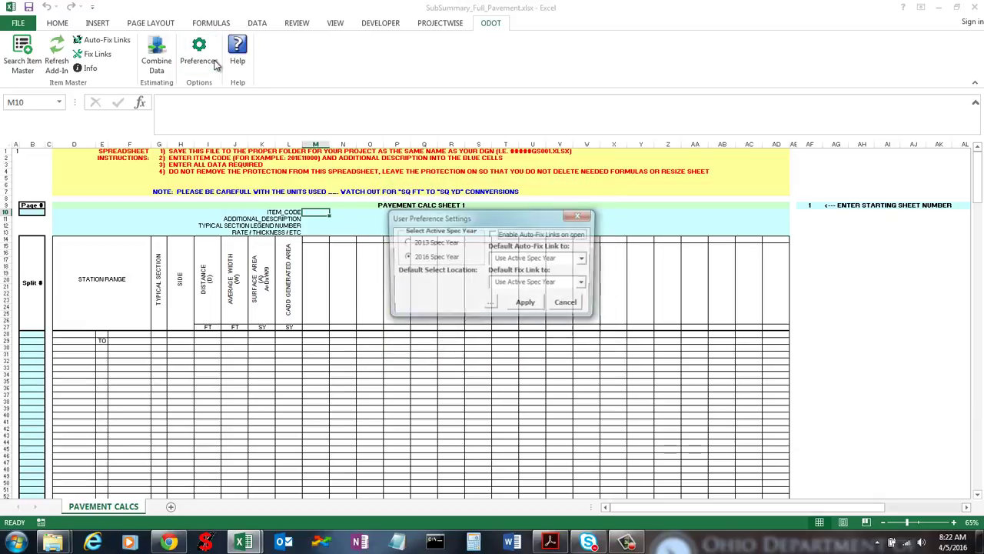
{"action": "left_click", "coordinate": [489, 304]}
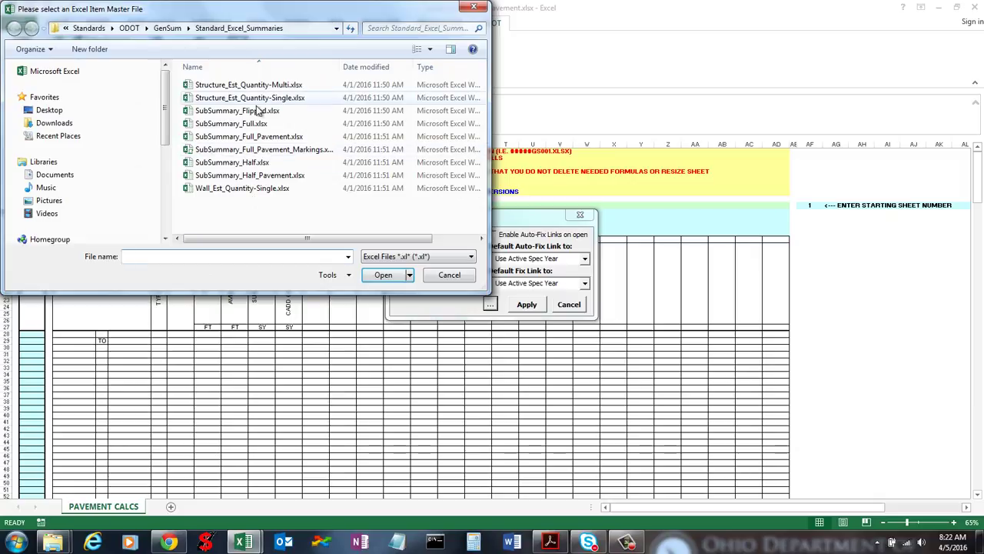
{"action": "left_click", "coordinate": [449, 275]}
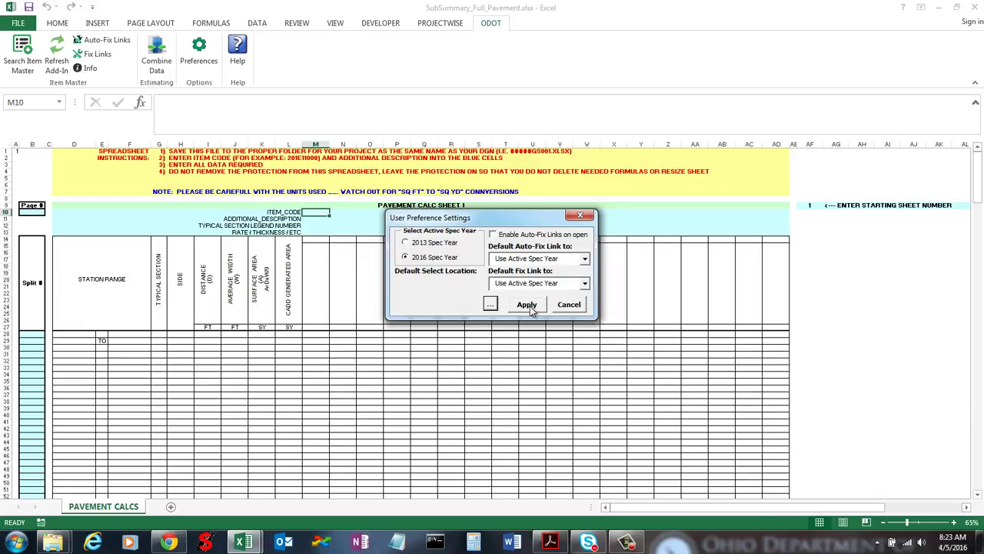
{"action": "left_click", "coordinate": [569, 304]}
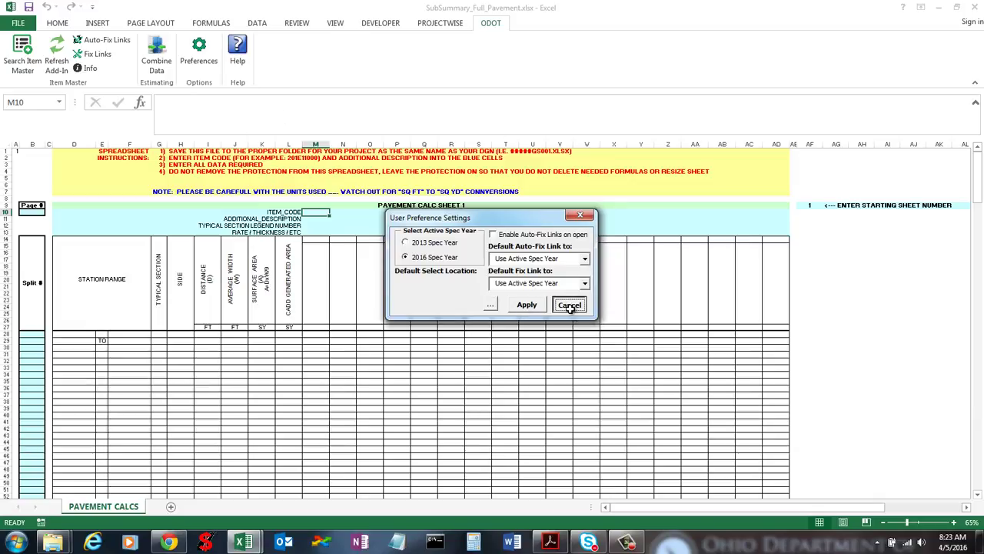
Compare the Select Location and Use Active Spec Year link targets in Fix Links, then close it.
{"action": "left_click", "coordinate": [100, 54]}
{"action": "left_click", "coordinate": [550, 289]}
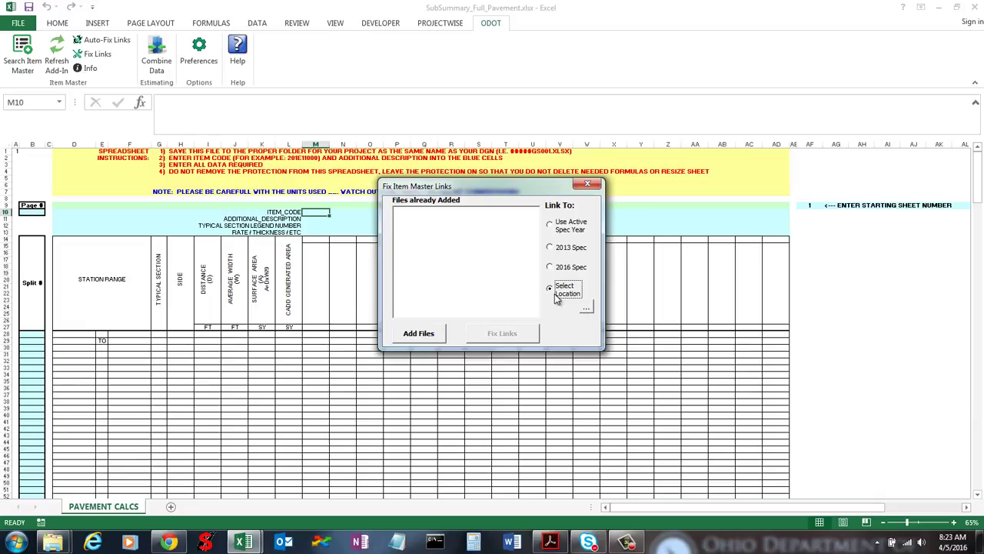
{"action": "left_click", "coordinate": [559, 225]}
{"action": "left_click", "coordinate": [554, 296]}
{"action": "left_click", "coordinate": [587, 183]}
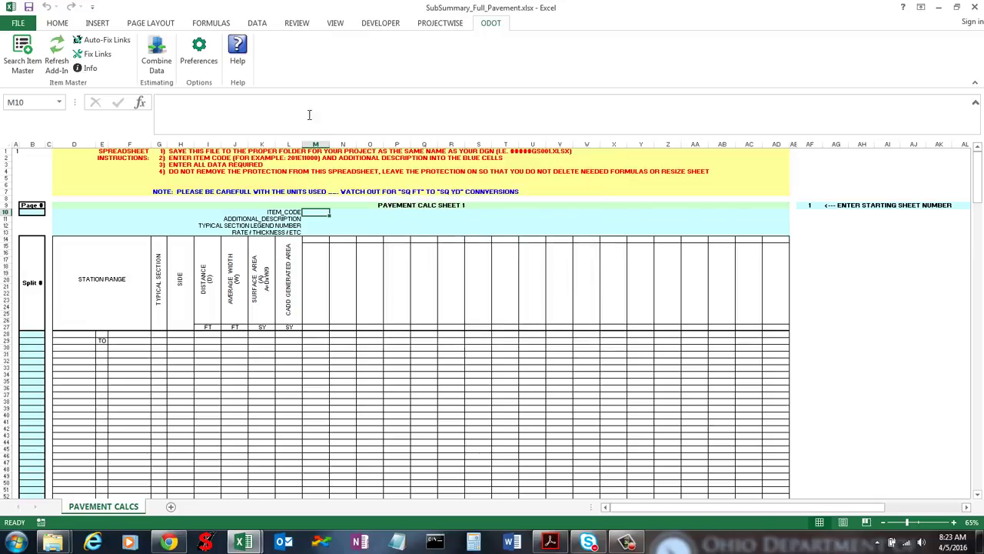
Enable Auto-Fix Links on open in the user preferences, apply it, and reopen the preferences to check the setting.
{"action": "left_click", "coordinate": [198, 53]}
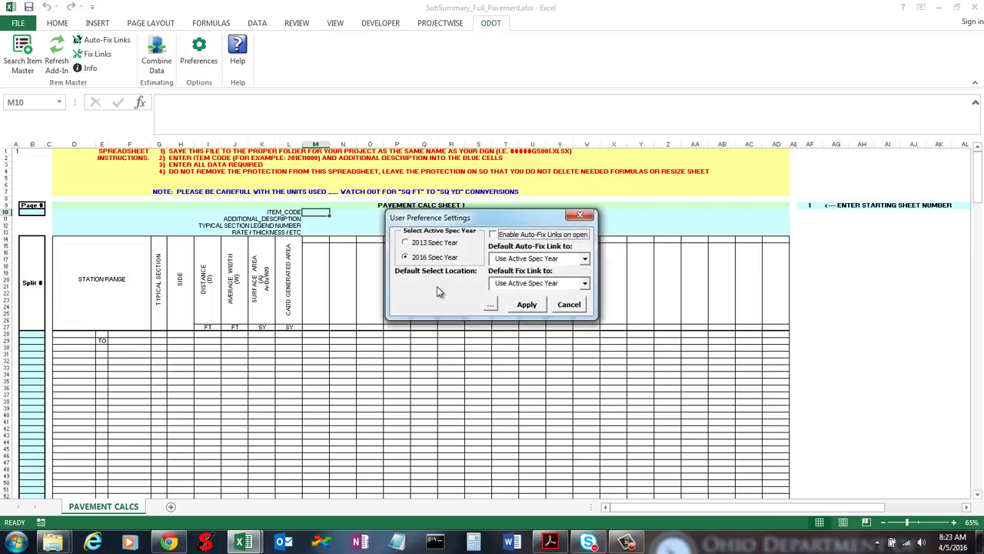
{"action": "left_click", "coordinate": [493, 234]}
{"action": "left_click", "coordinate": [528, 306]}
{"action": "left_click", "coordinate": [199, 54]}
{"action": "left_click", "coordinate": [527, 304]}
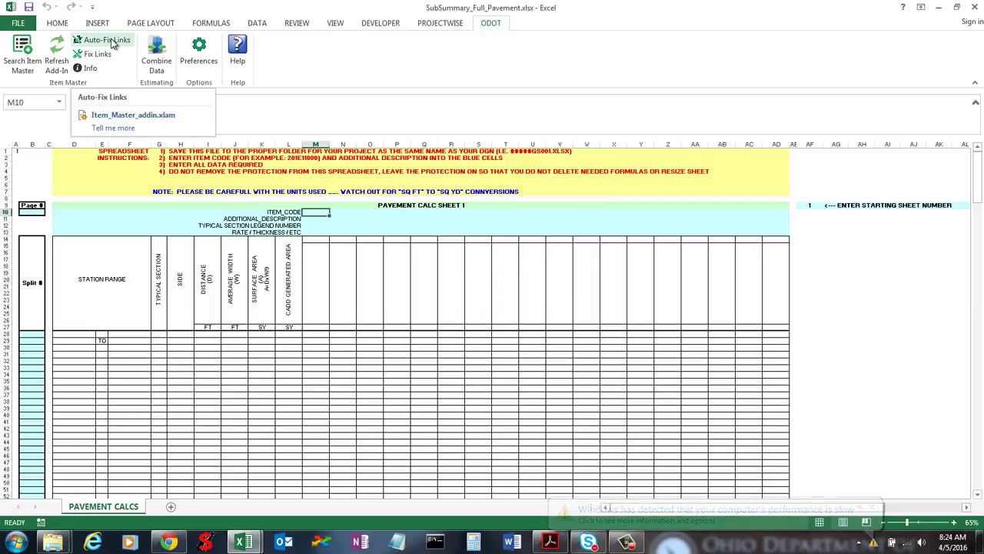
{"action": "left_click", "coordinate": [197, 60]}
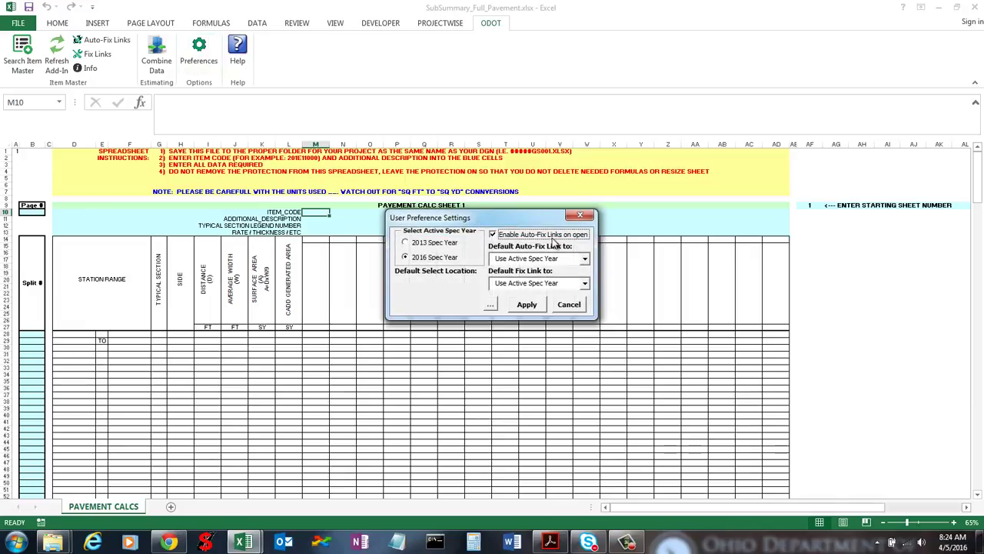
{"action": "left_click", "coordinate": [570, 306]}
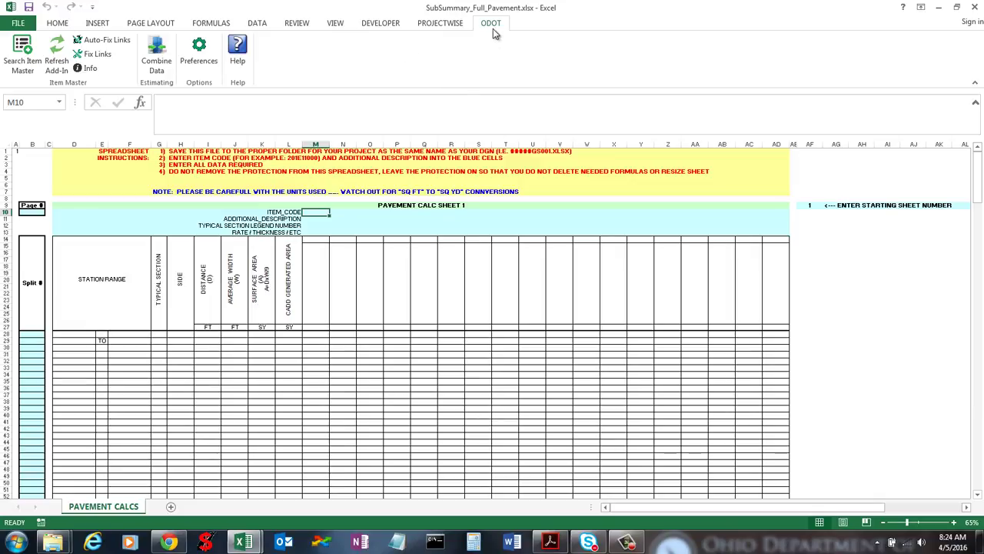
Recheck the on-open preference without changing it and turn on Auto-Fix Links for the current session.
{"action": "left_click", "coordinate": [104, 40]}
{"action": "left_click", "coordinate": [201, 57]}
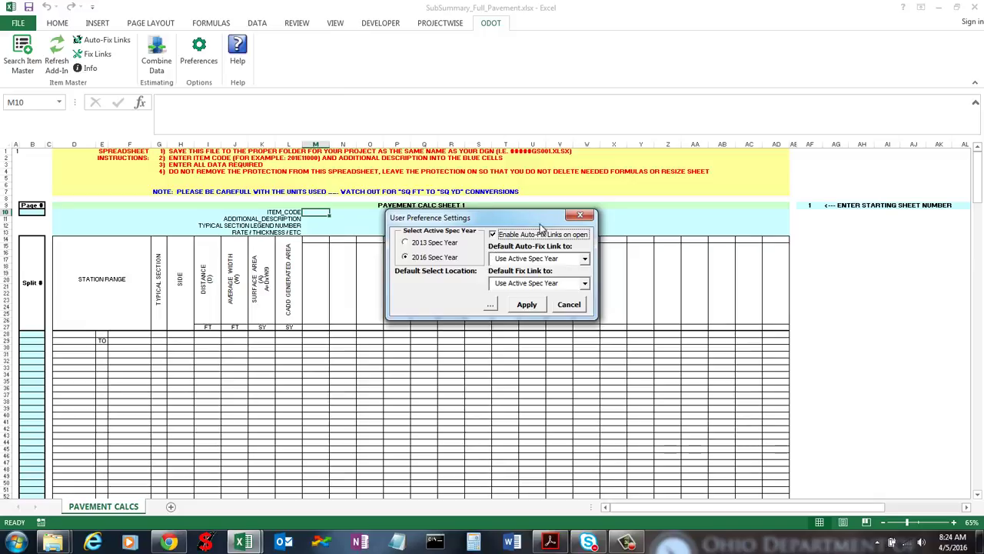
{"action": "left_click", "coordinate": [568, 304]}
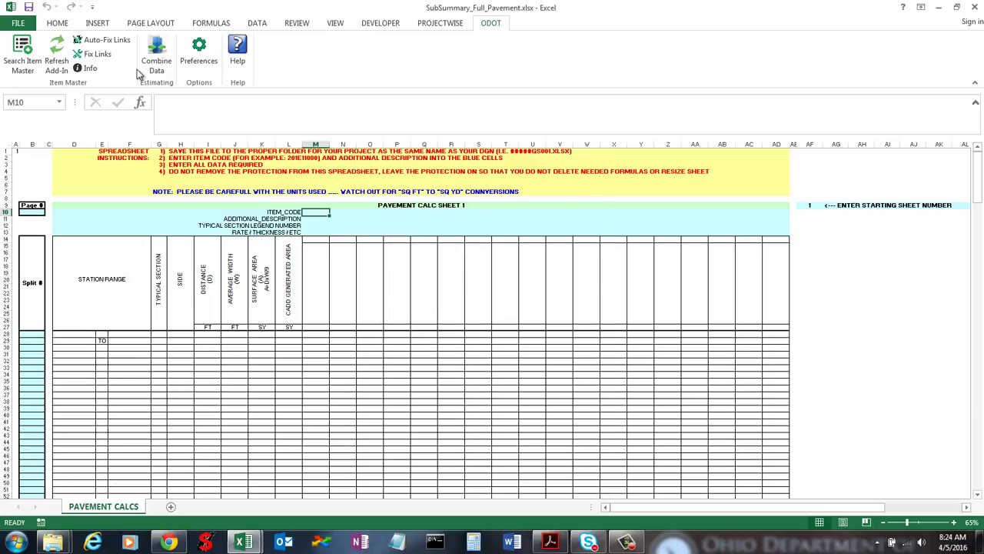
{"action": "left_click", "coordinate": [116, 45]}
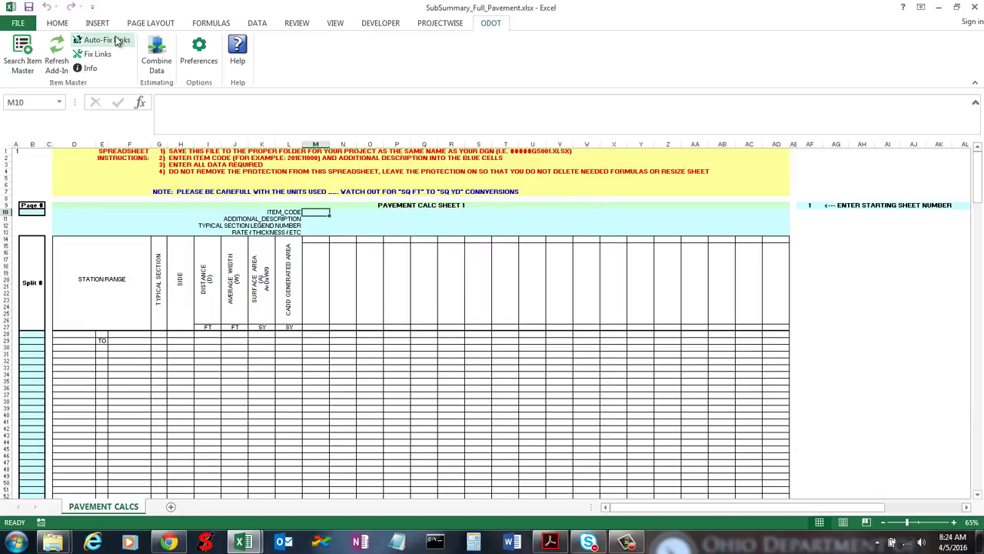
Clear Enable Auto-Fix Links on open, view the choices for both default link targets, and cancel the preferences.
{"action": "left_click", "coordinate": [196, 55]}
{"action": "left_click", "coordinate": [493, 234]}
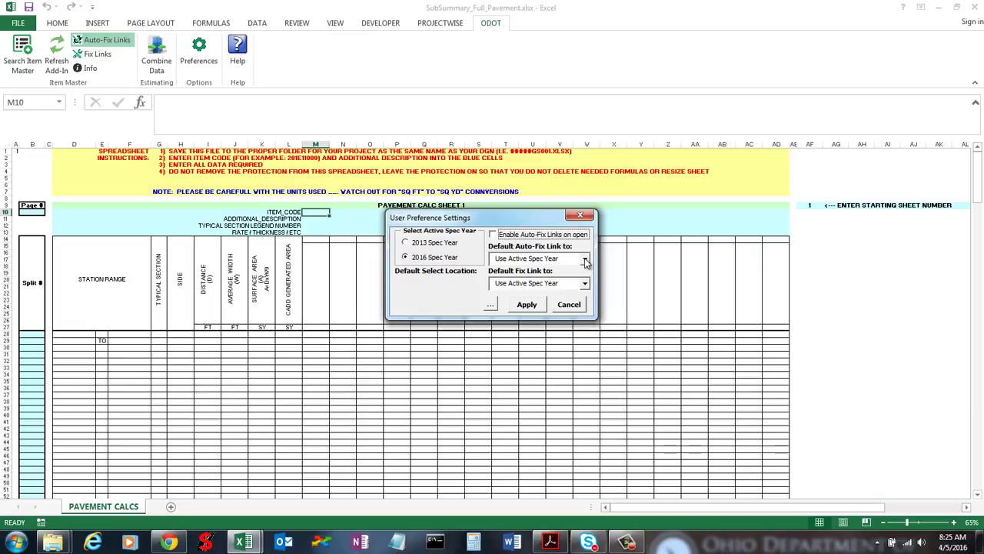
{"action": "left_click", "coordinate": [585, 285]}
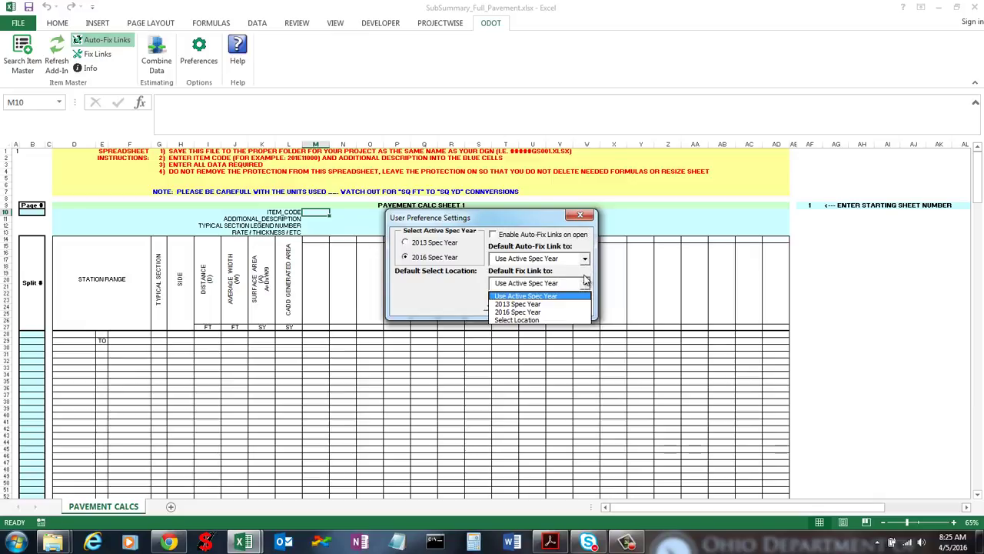
{"action": "left_click", "coordinate": [585, 285]}
{"action": "left_click", "coordinate": [586, 261]}
{"action": "left_click", "coordinate": [586, 263]}
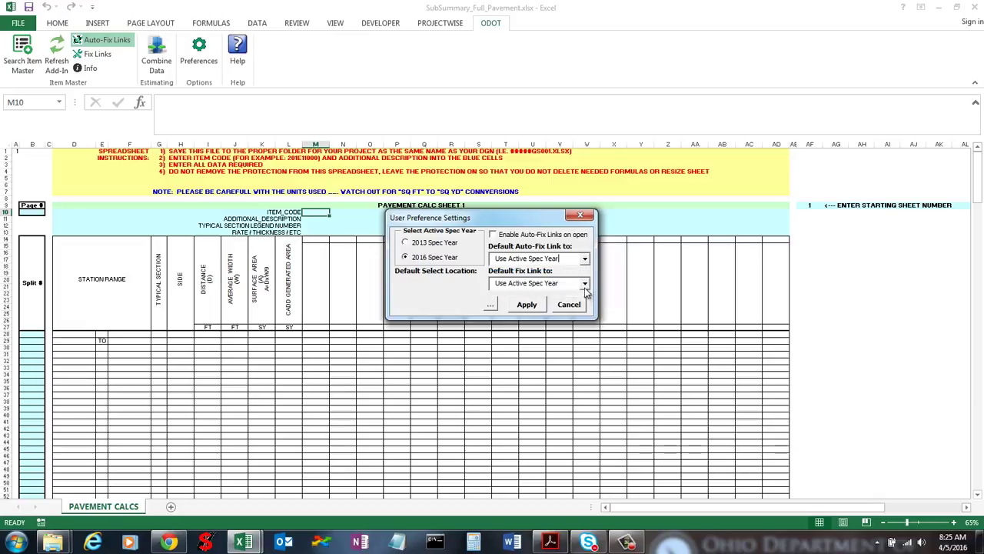
{"action": "left_click", "coordinate": [585, 284]}
{"action": "left_click", "coordinate": [585, 286]}
{"action": "left_click", "coordinate": [558, 306]}
Go through the Use Active Spec Year, 2013 Spec, 2016 Spec and Select Location targets in Fix Links, then close it.
{"action": "left_click", "coordinate": [97, 54]}
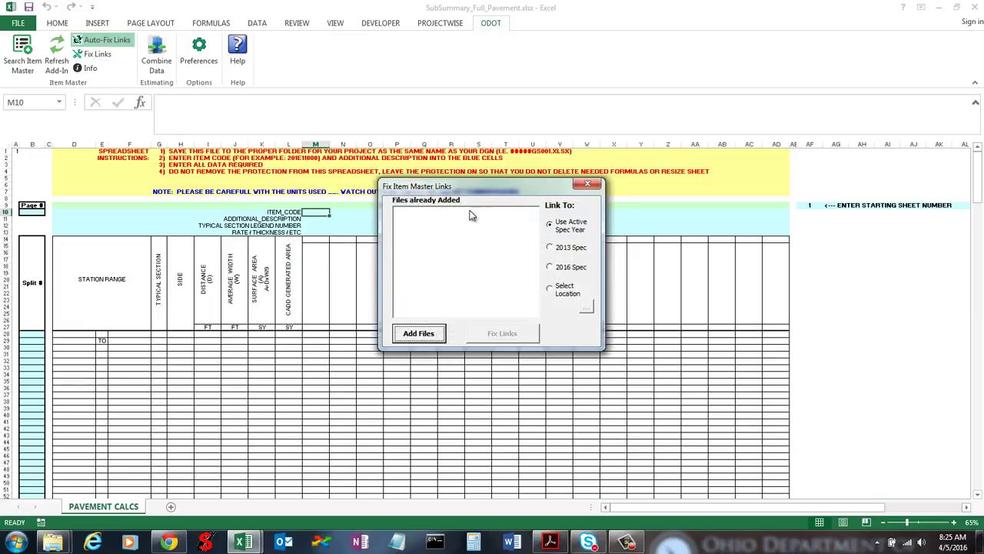
{"action": "left_click", "coordinate": [552, 248]}
{"action": "left_click", "coordinate": [554, 266]}
{"action": "left_click", "coordinate": [555, 288]}
{"action": "key", "text": "Up"}
{"action": "key", "text": "Up"}
{"action": "key", "text": "Up"}
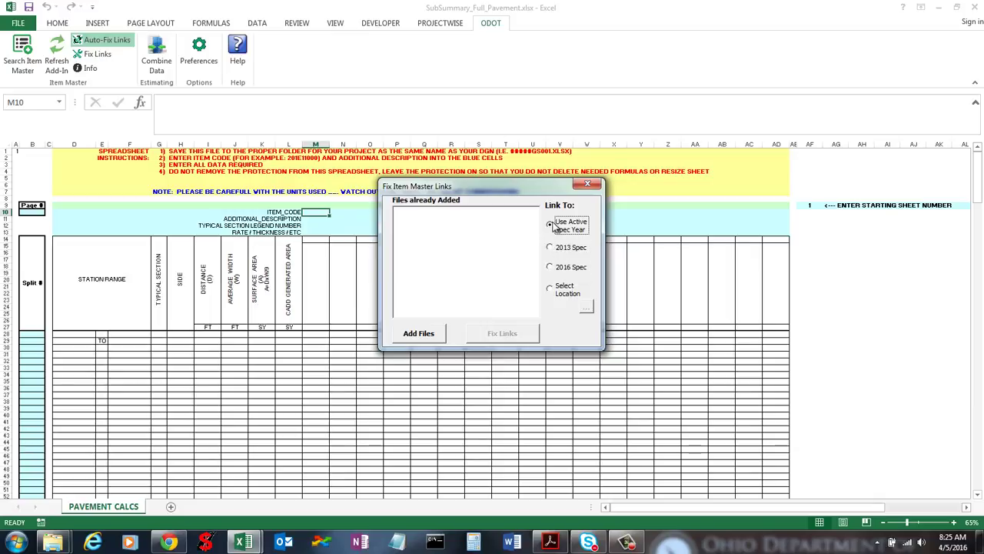
{"action": "key", "text": "Down"}
{"action": "left_click", "coordinate": [588, 183]}
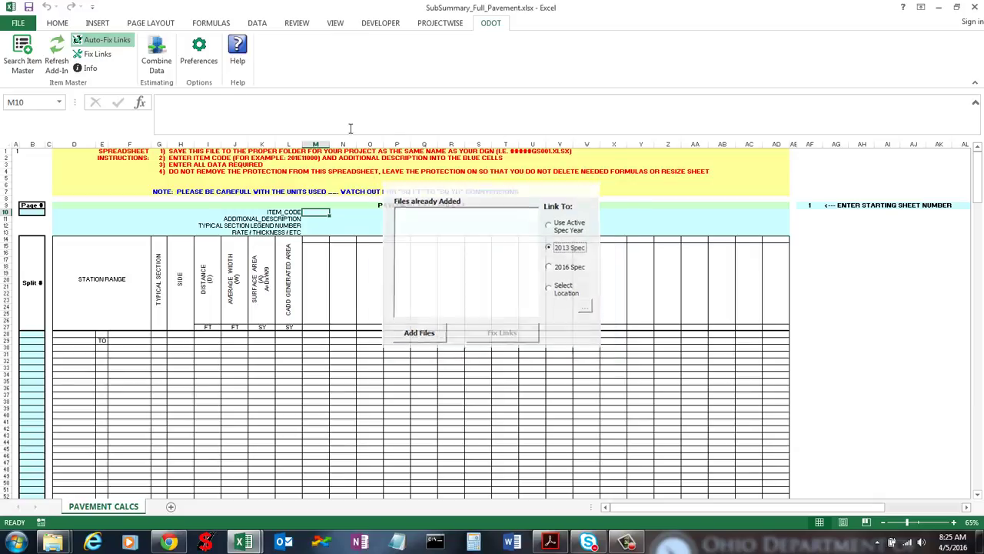
Set the default Auto-Fix link and default Fix link to 2016 Spec Year, apply, and check the target in Fix Links.
{"action": "left_click", "coordinate": [199, 55]}
{"action": "left_click", "coordinate": [584, 285]}
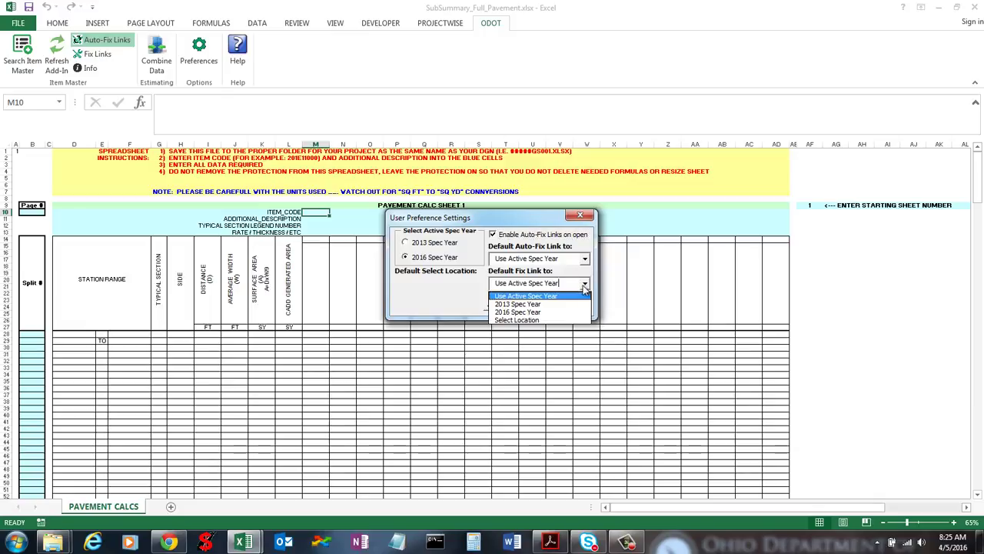
{"action": "left_click", "coordinate": [578, 315]}
{"action": "left_click", "coordinate": [584, 285]}
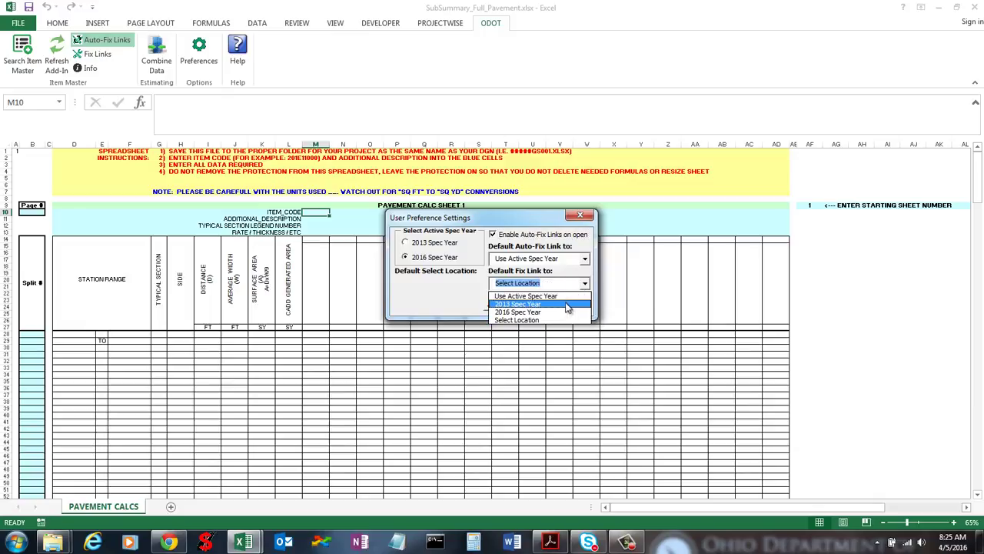
{"action": "left_click", "coordinate": [570, 311]}
{"action": "left_click", "coordinate": [585, 259]}
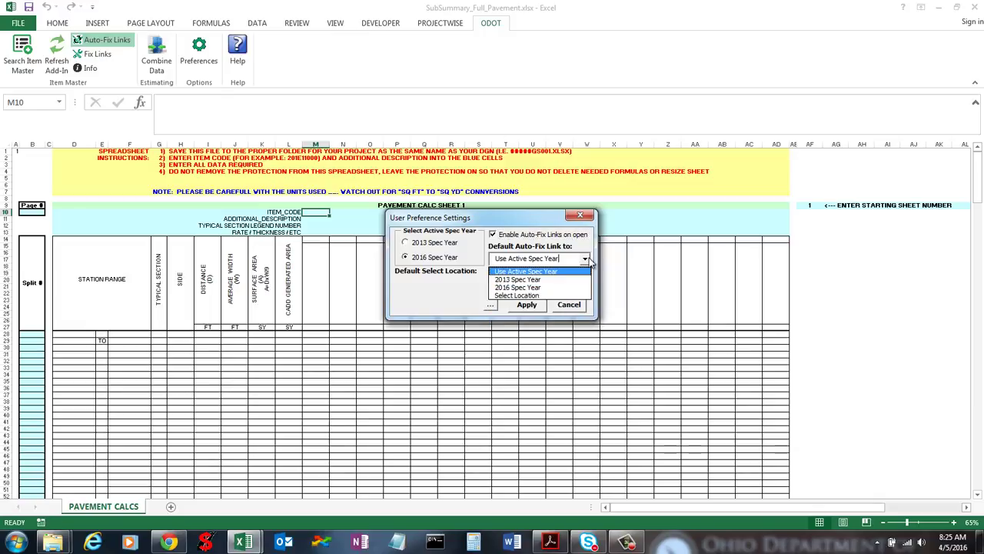
{"action": "left_click", "coordinate": [565, 285]}
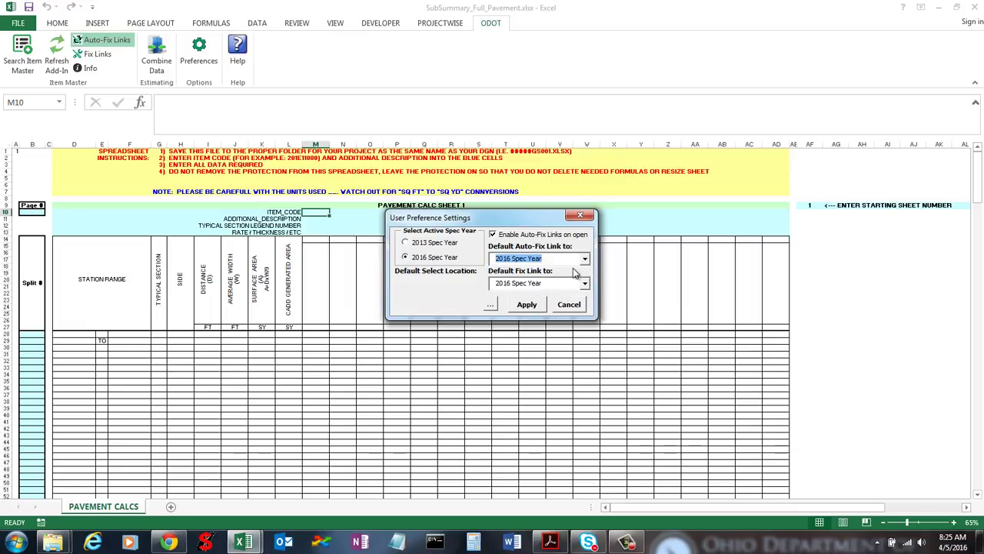
{"action": "left_click", "coordinate": [528, 305]}
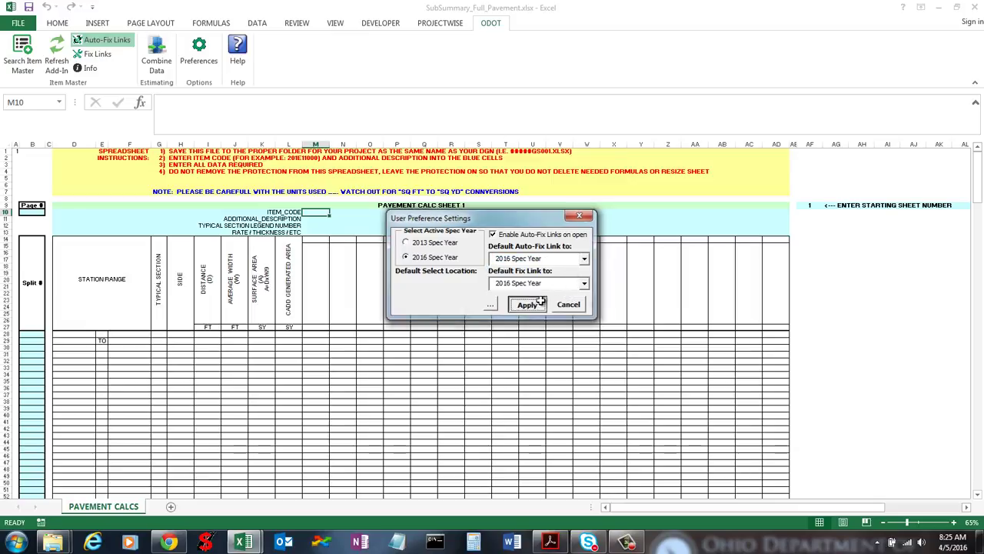
{"action": "left_click", "coordinate": [109, 55]}
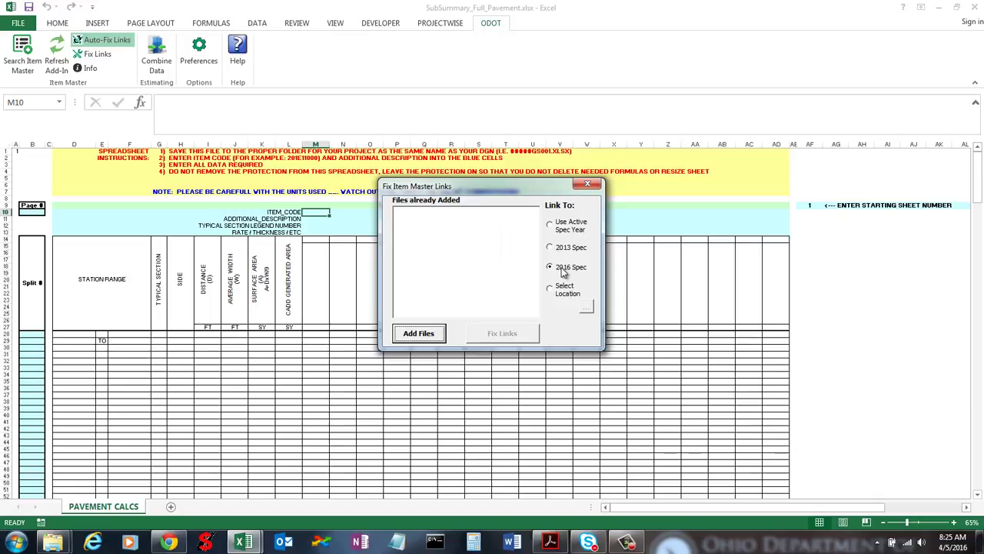
{"action": "left_click", "coordinate": [588, 184]}
In the user preferences, try Use Active Spec Year and Select Location as the default Auto-Fix link target.
{"action": "left_click", "coordinate": [199, 52]}
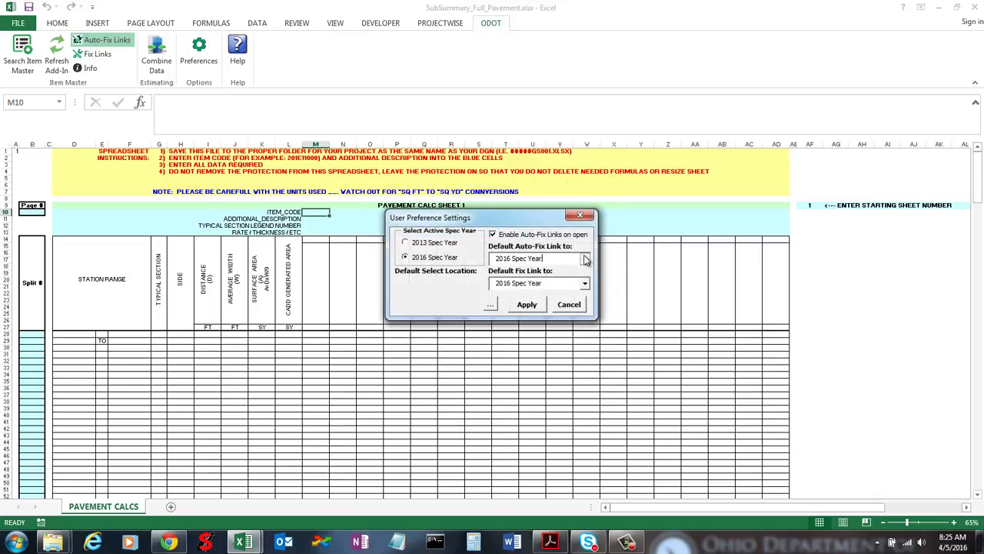
{"action": "left_click", "coordinate": [585, 259]}
{"action": "left_click", "coordinate": [557, 272]}
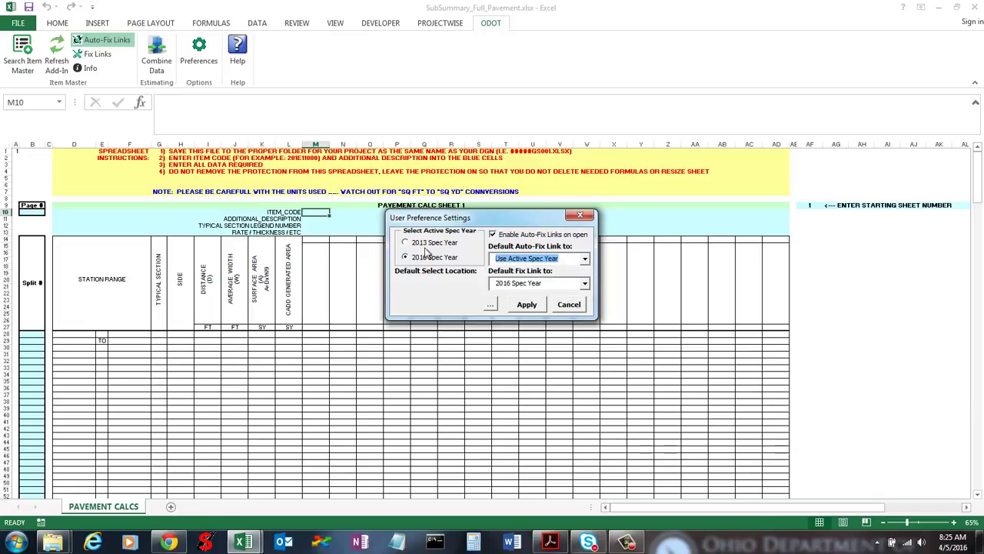
{"action": "left_click", "coordinate": [585, 259]}
{"action": "left_click", "coordinate": [534, 296]}
{"action": "left_click", "coordinate": [585, 261]}
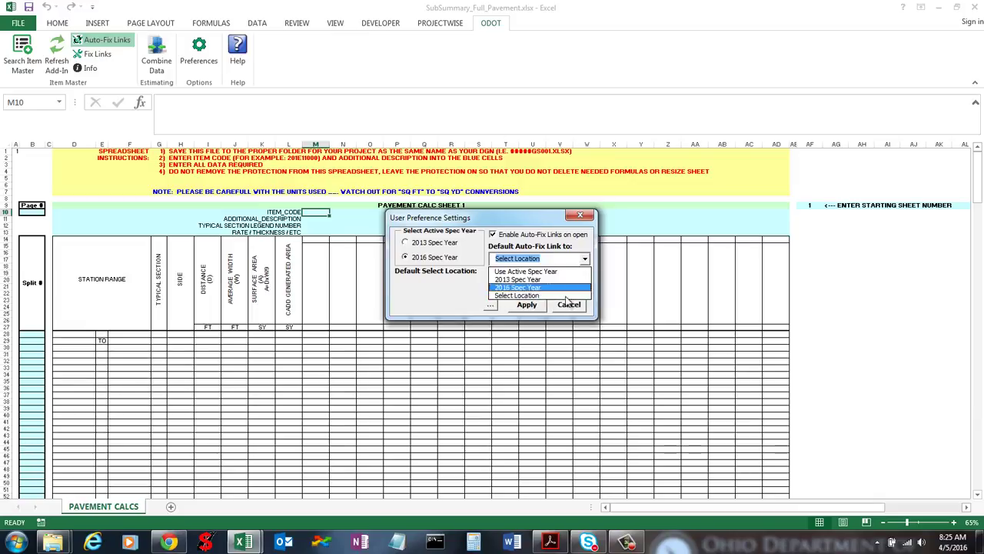
{"action": "left_click", "coordinate": [518, 295]}
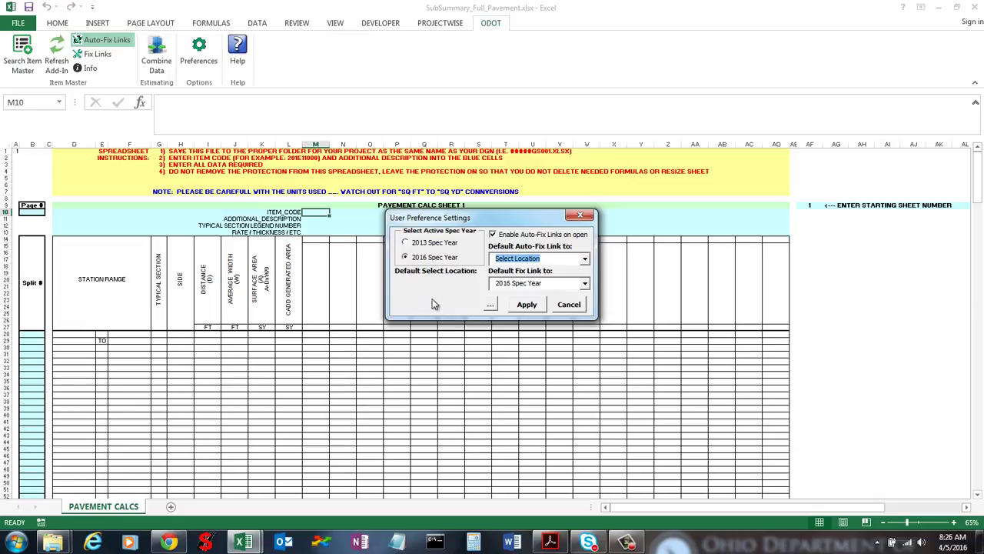
{"action": "left_click", "coordinate": [584, 259]}
{"action": "left_click", "coordinate": [559, 299]}
{"action": "left_click_drag", "start_coordinate": [548, 261], "coordinate": [486, 266]}
{"action": "left_click", "coordinate": [545, 260]}
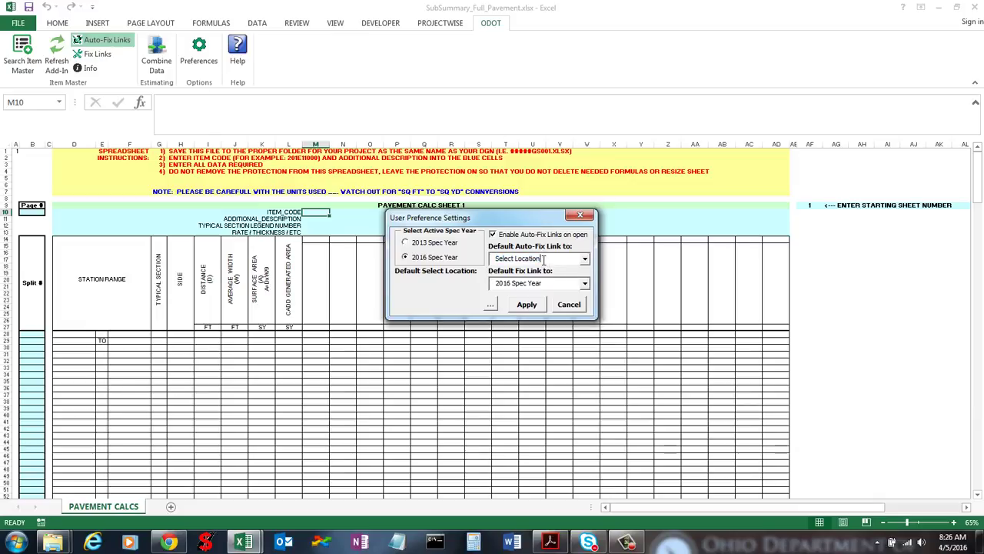
{"action": "left_click_drag", "start_coordinate": [545, 260], "coordinate": [471, 269]}
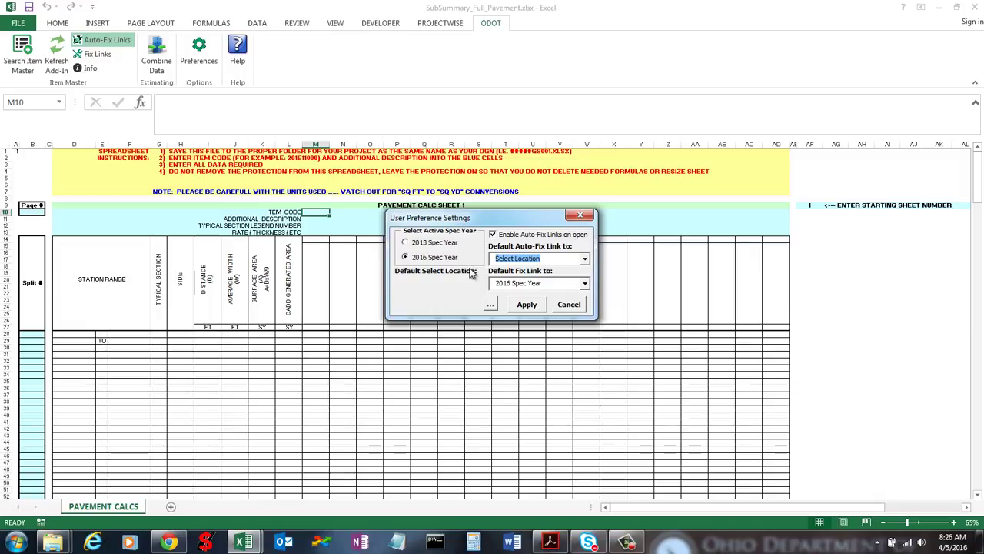
Set both the default Auto-Fix link and default Fix link to Use Active Spec Year, dismiss the Windows color scheme prompt, and apply the preferences.
{"action": "left_click", "coordinate": [582, 259]}
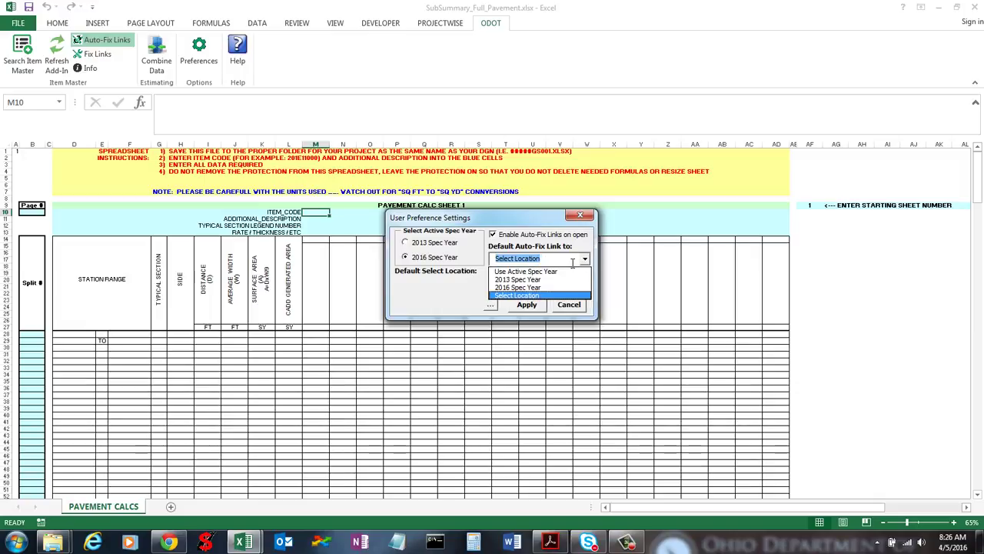
{"action": "left_click", "coordinate": [561, 271]}
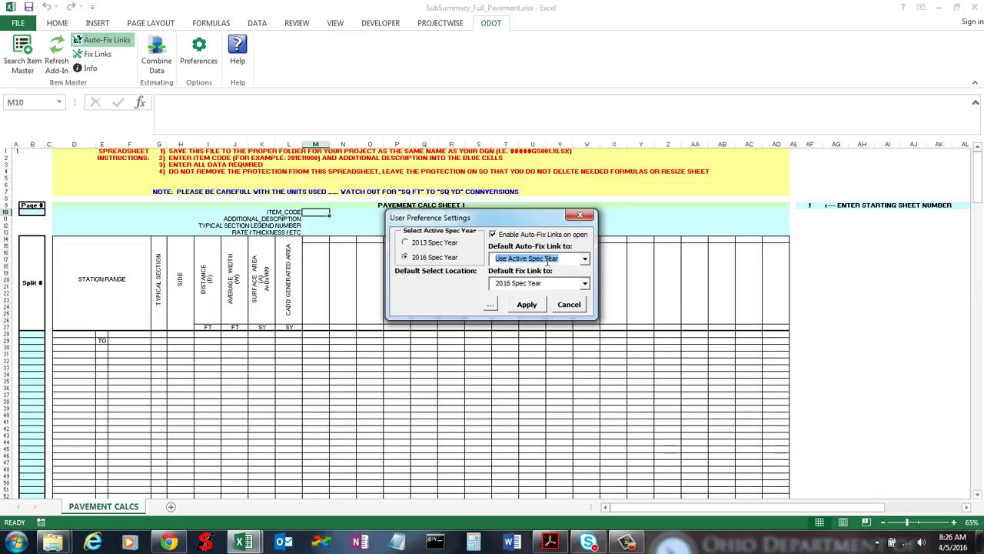
{"action": "left_click", "coordinate": [584, 282]}
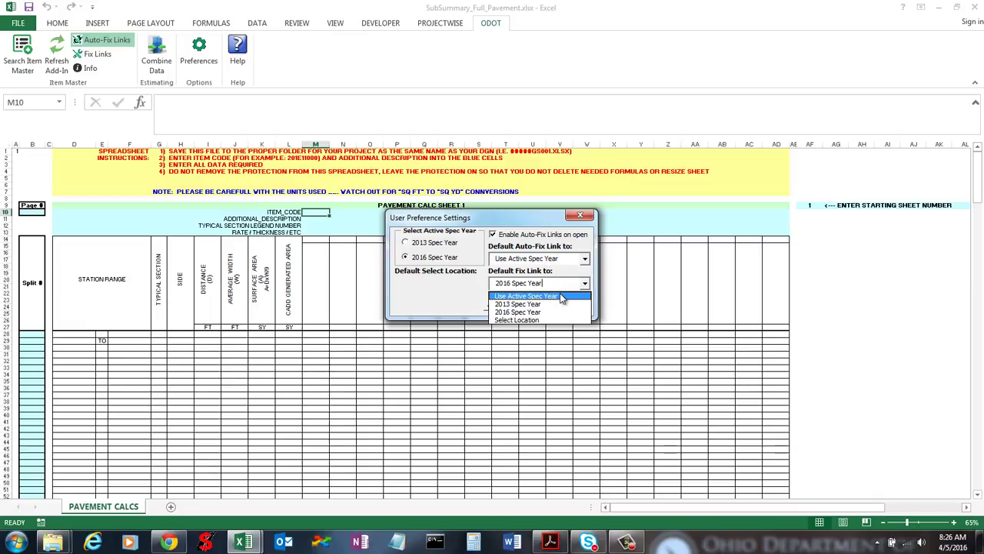
{"action": "left_click", "coordinate": [556, 293]}
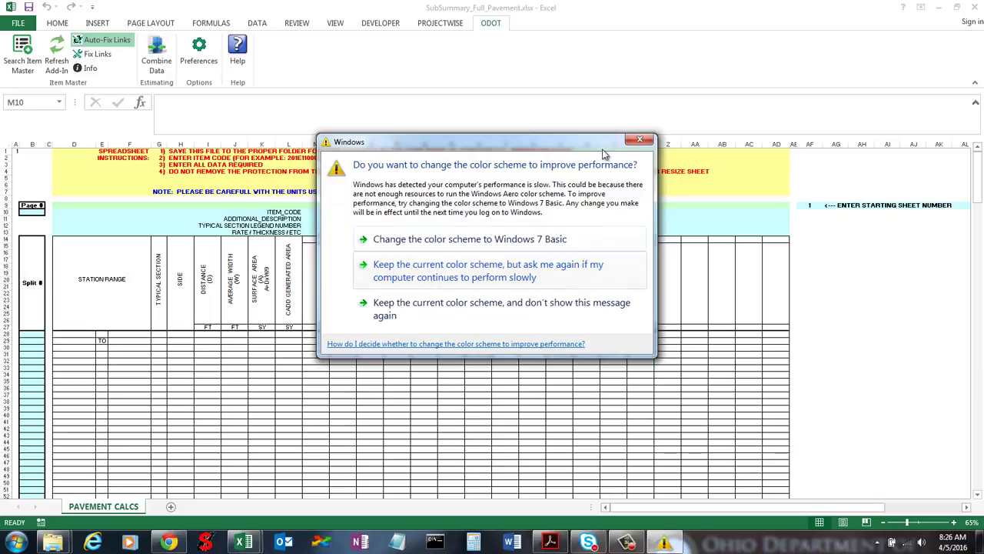
{"action": "left_click", "coordinate": [635, 143]}
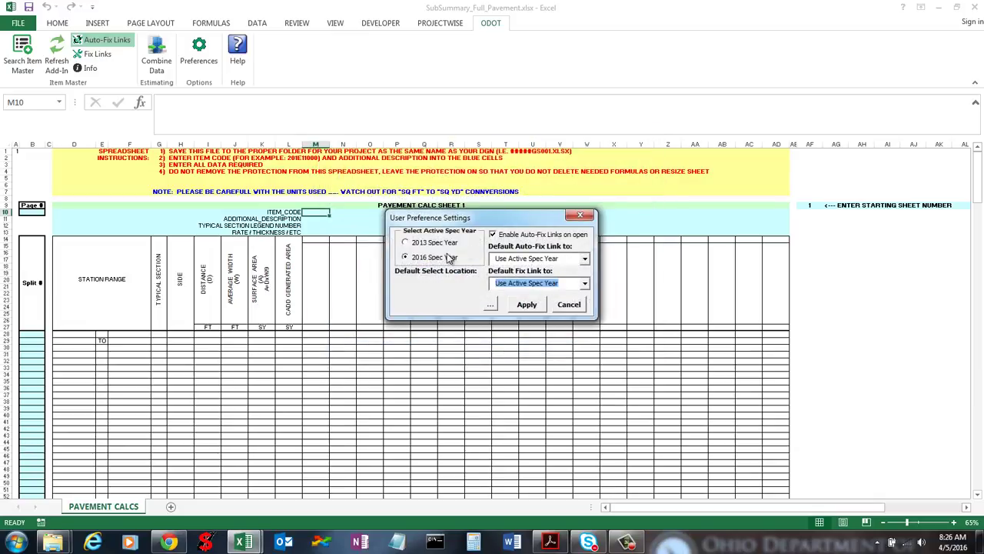
{"action": "left_click", "coordinate": [527, 305]}
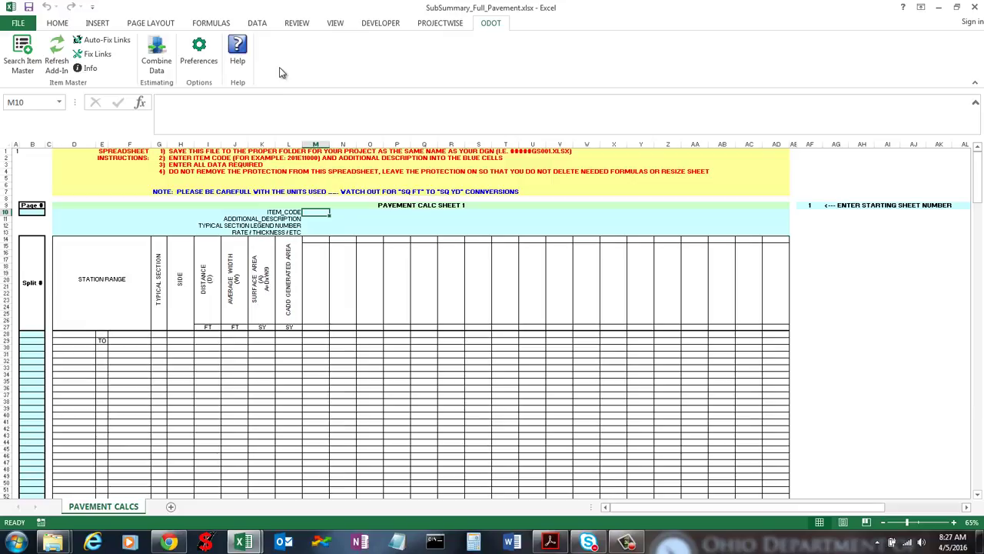
{"action": "left_click", "coordinate": [393, 265]}
{"action": "left_click", "coordinate": [298, 277]}
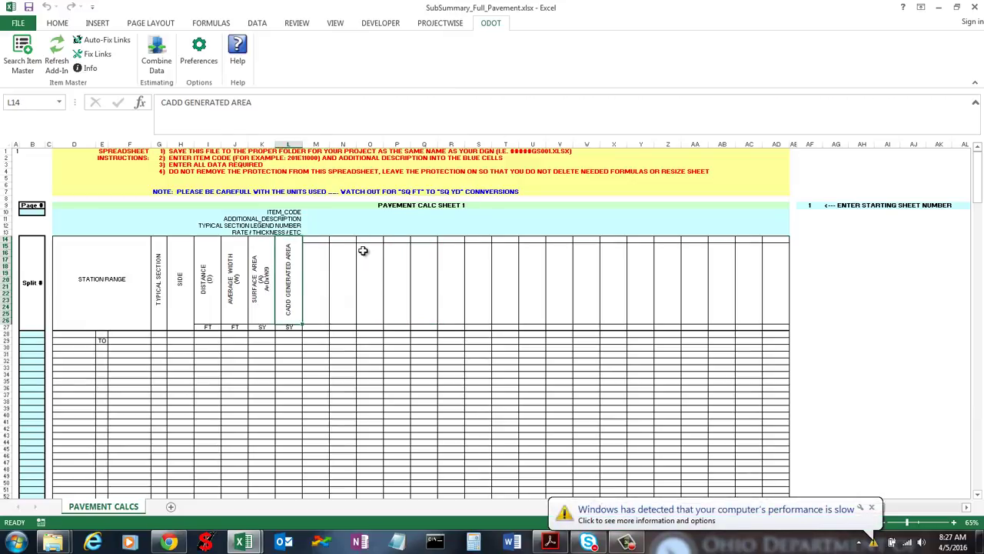
{"action": "left_click", "coordinate": [317, 215]}
{"action": "left_click", "coordinate": [315, 233]}
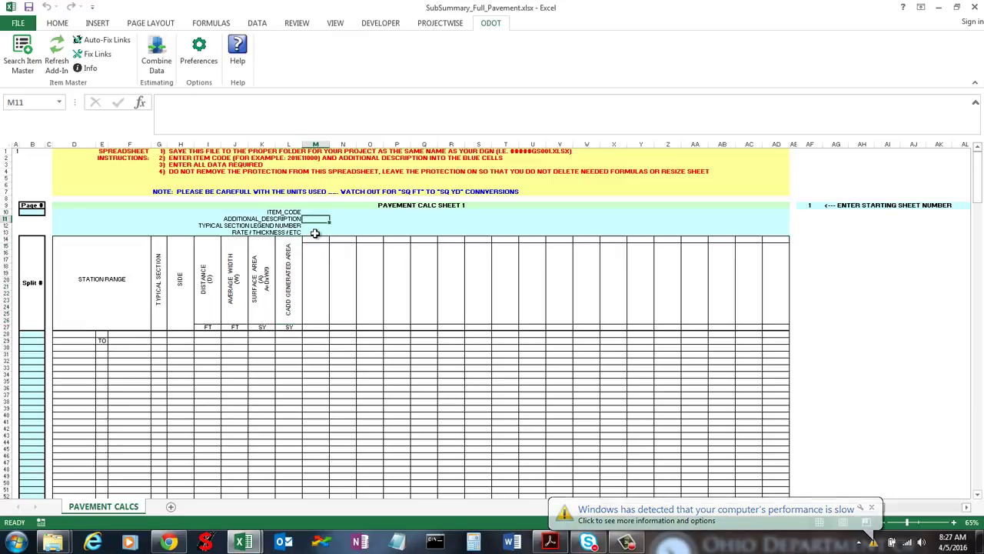
From ITEM_CODE cell M10, view the Item Master Search list, highlight item 103E05000, and close the search without inserting it.
{"action": "left_click", "coordinate": [316, 214]}
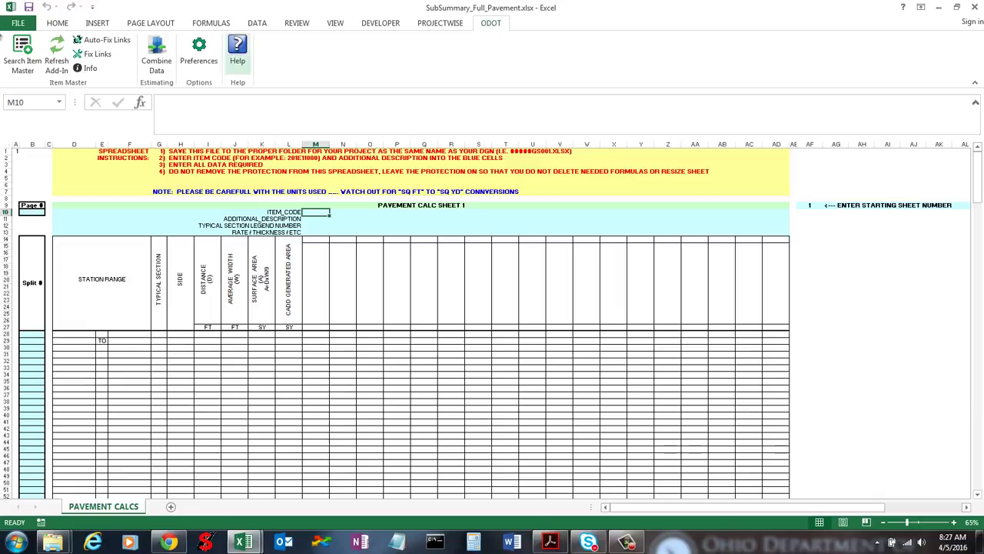
{"action": "left_click", "coordinate": [26, 53]}
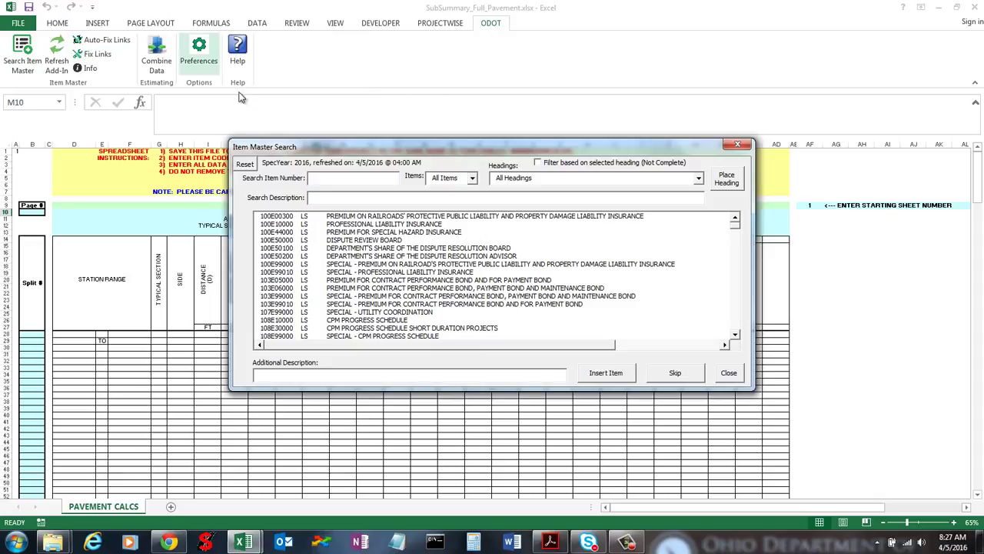
{"action": "left_click", "coordinate": [476, 280]}
{"action": "left_click", "coordinate": [496, 304]}
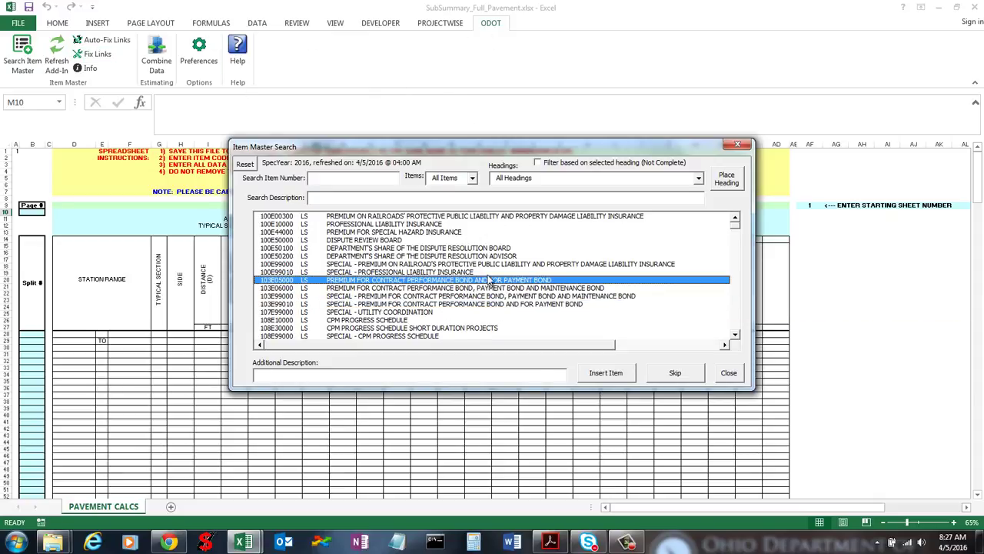
{"action": "left_click", "coordinate": [737, 144]}
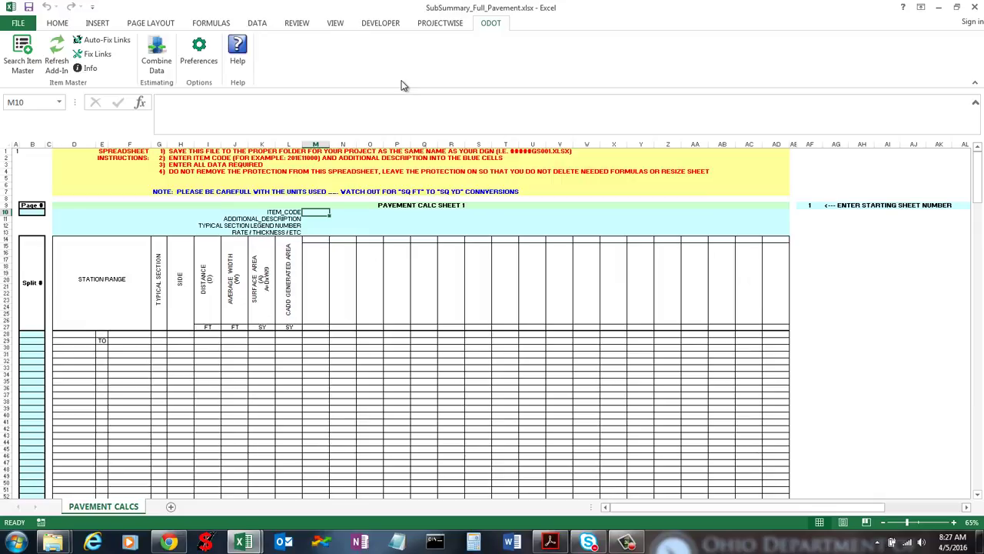